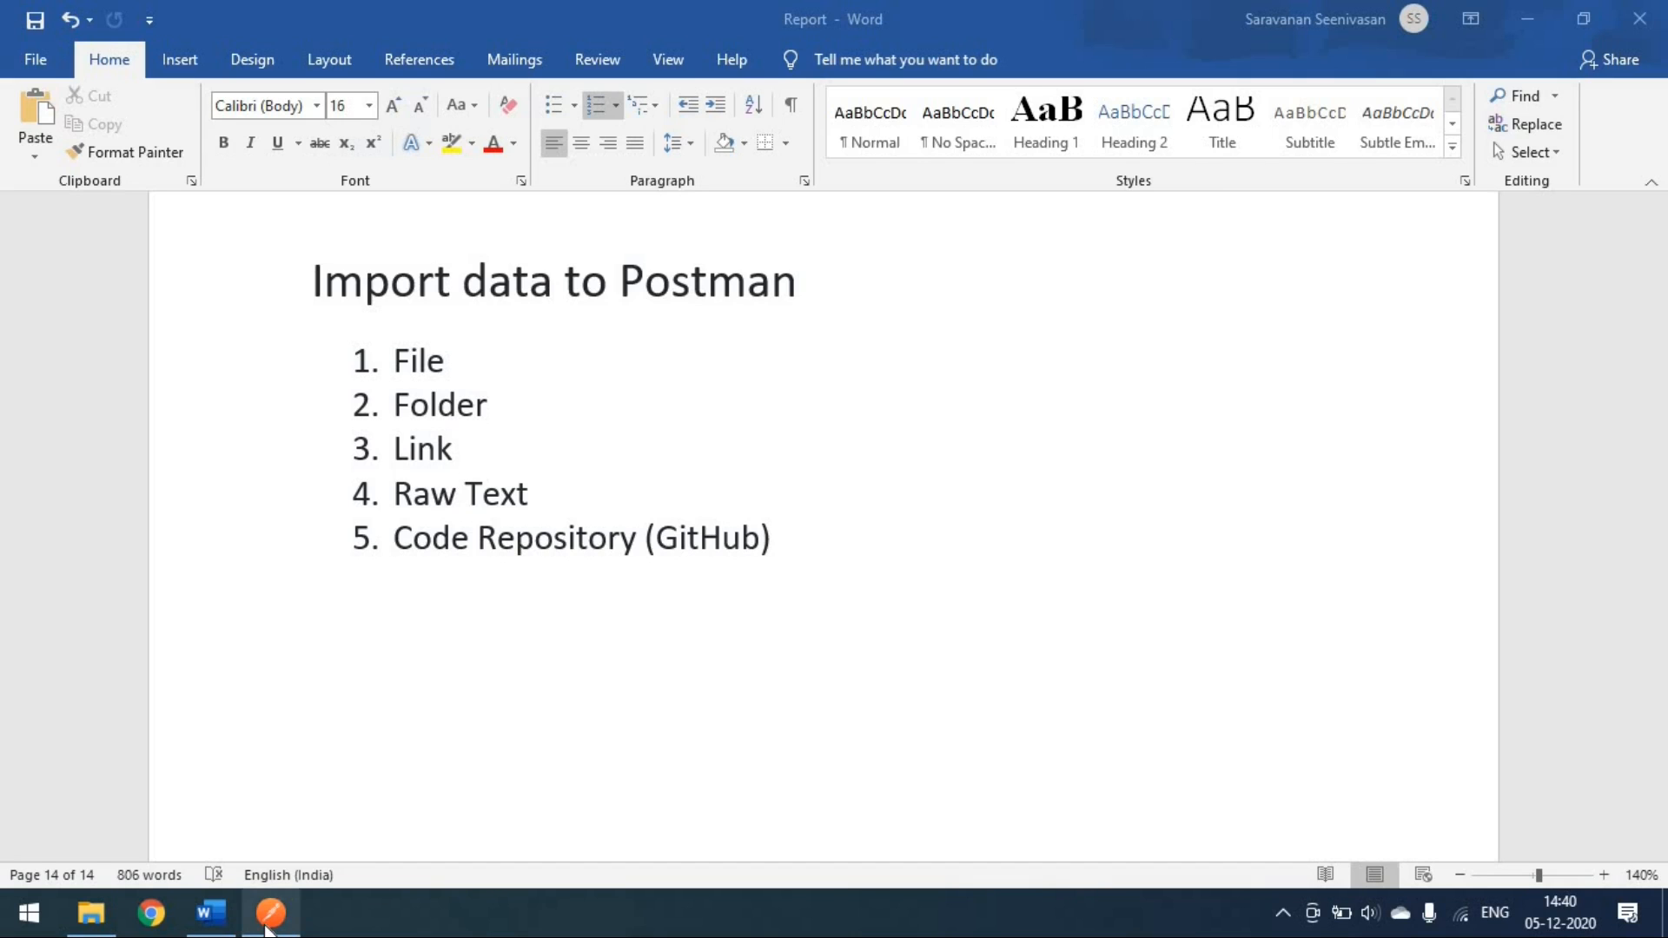
# Step: Leave the Word outline of five import sources and bring the Postman window forward
pyautogui.click(266, 928)
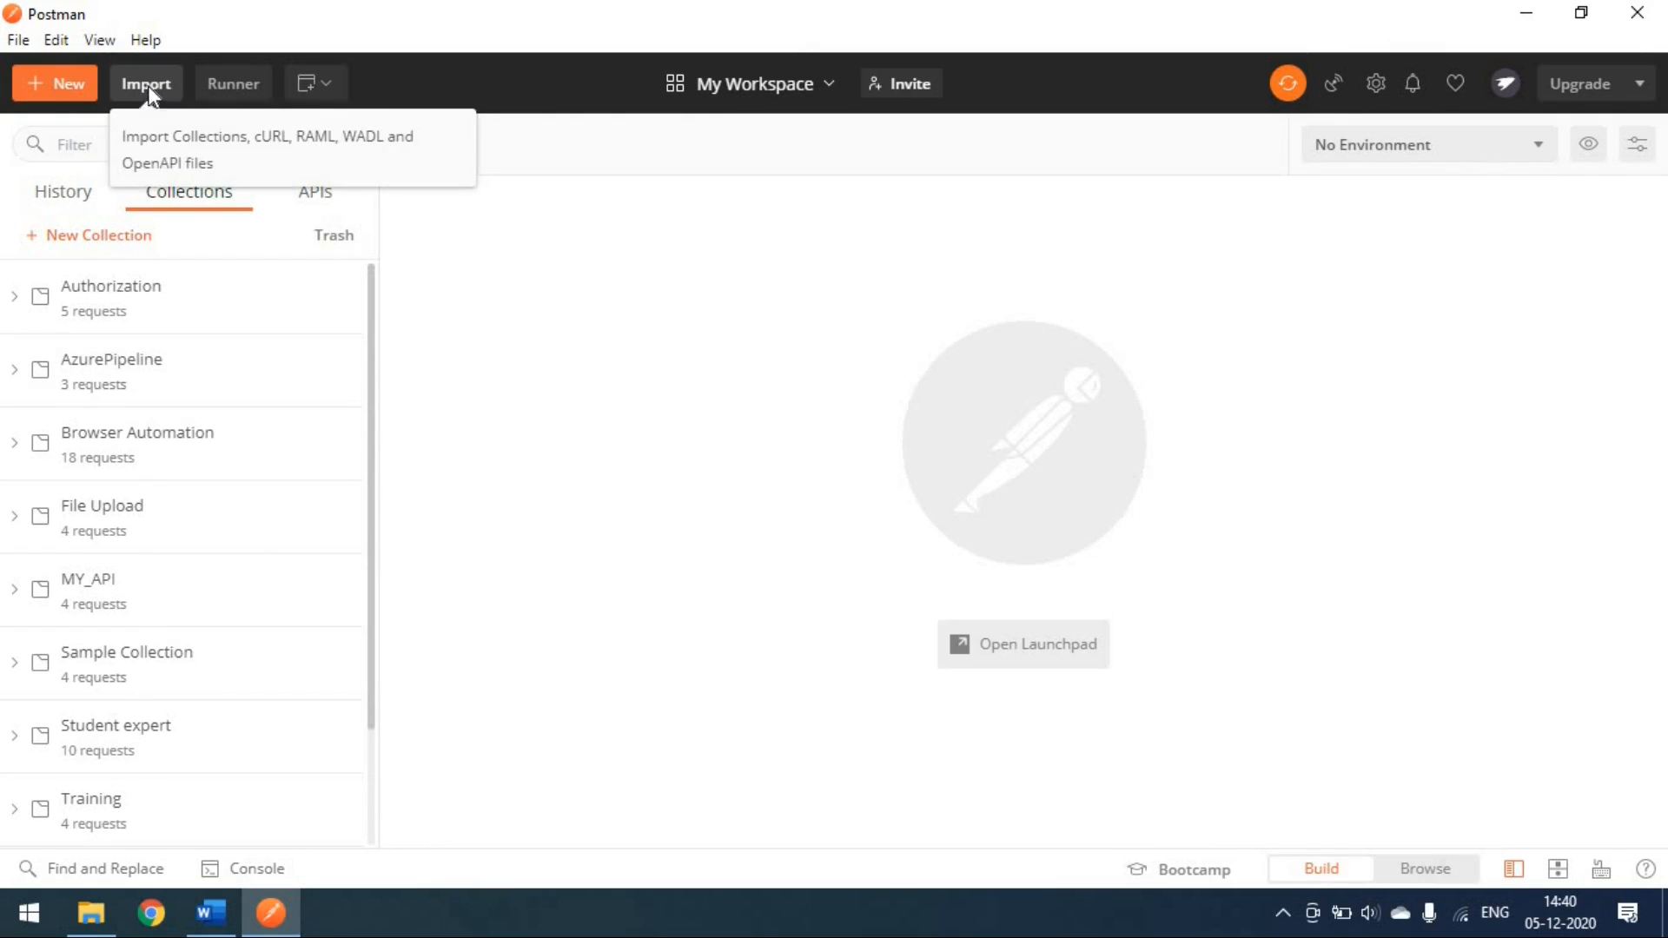
# Step: Upload CollectionAzurePipeline.postman_collection from newman/collections, importing it as an AzurePipeline Copy
pyautogui.click(148, 86)
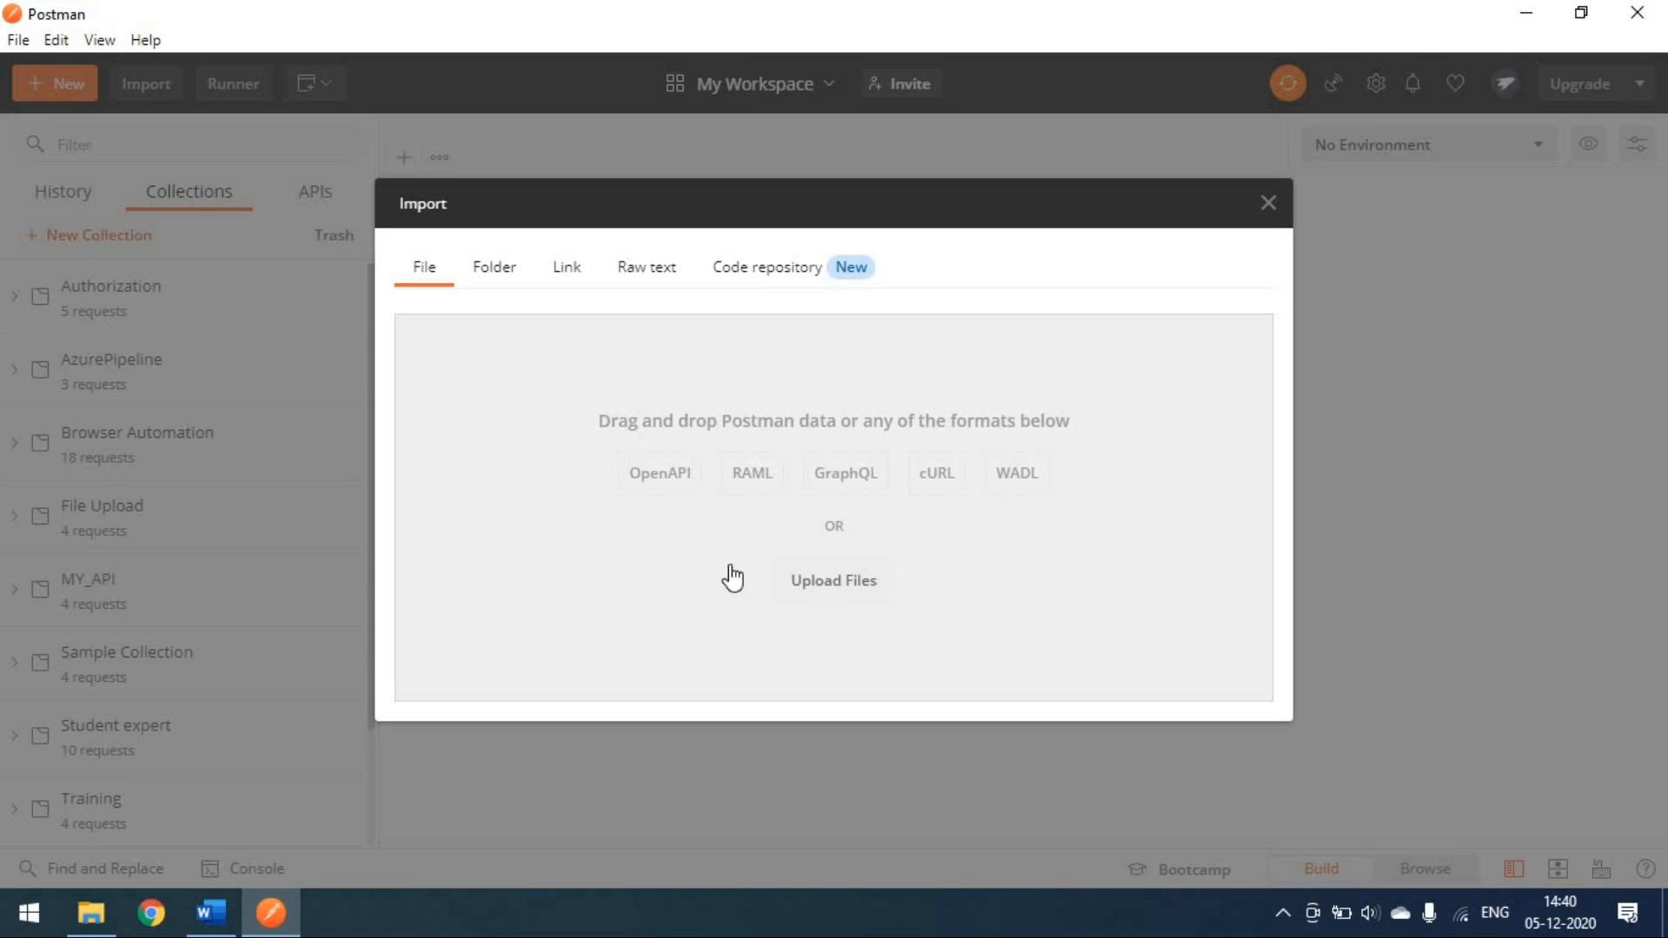
pyautogui.click(832, 598)
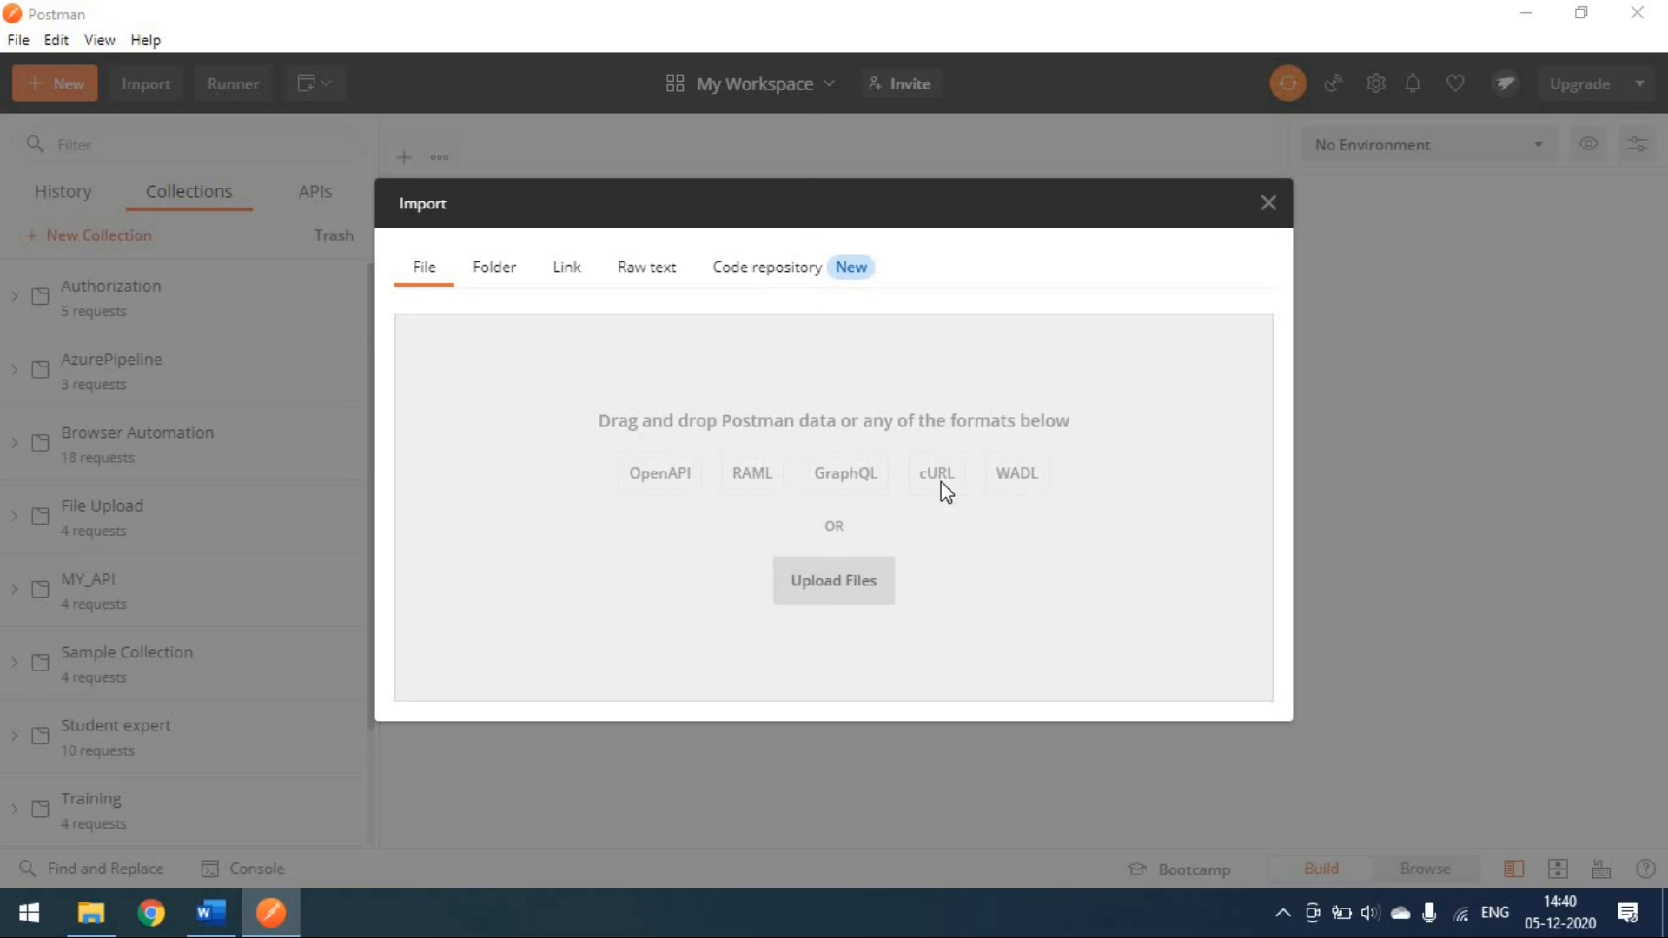
pyautogui.click(734, 575)
pyautogui.click(848, 589)
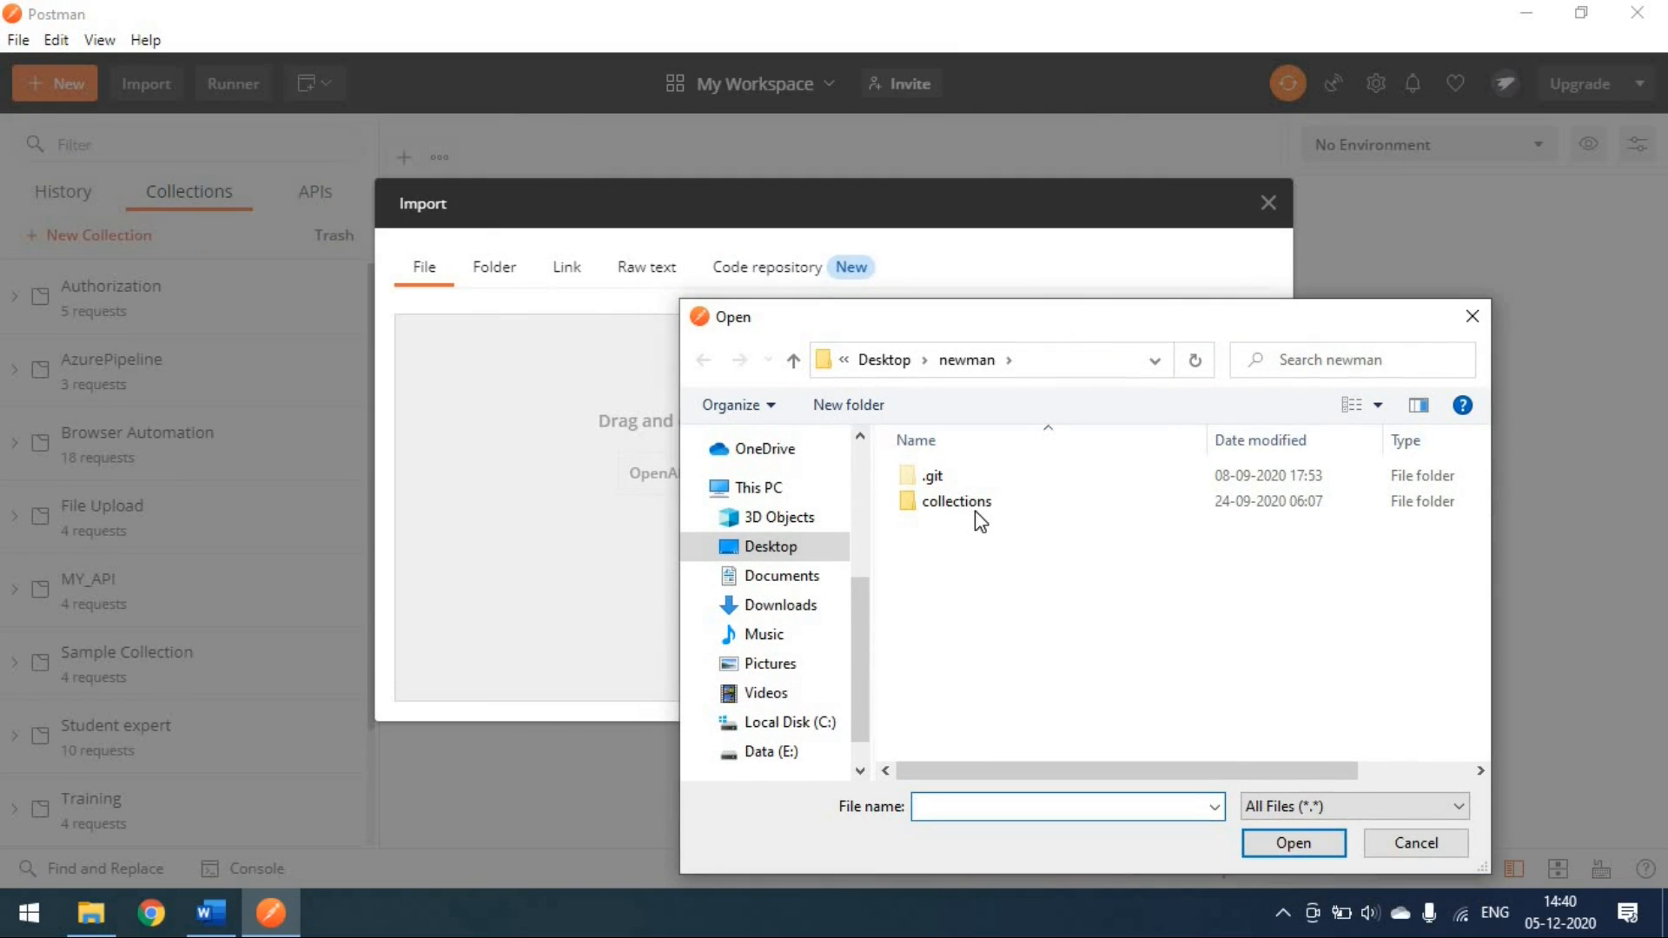
pyautogui.click(978, 512)
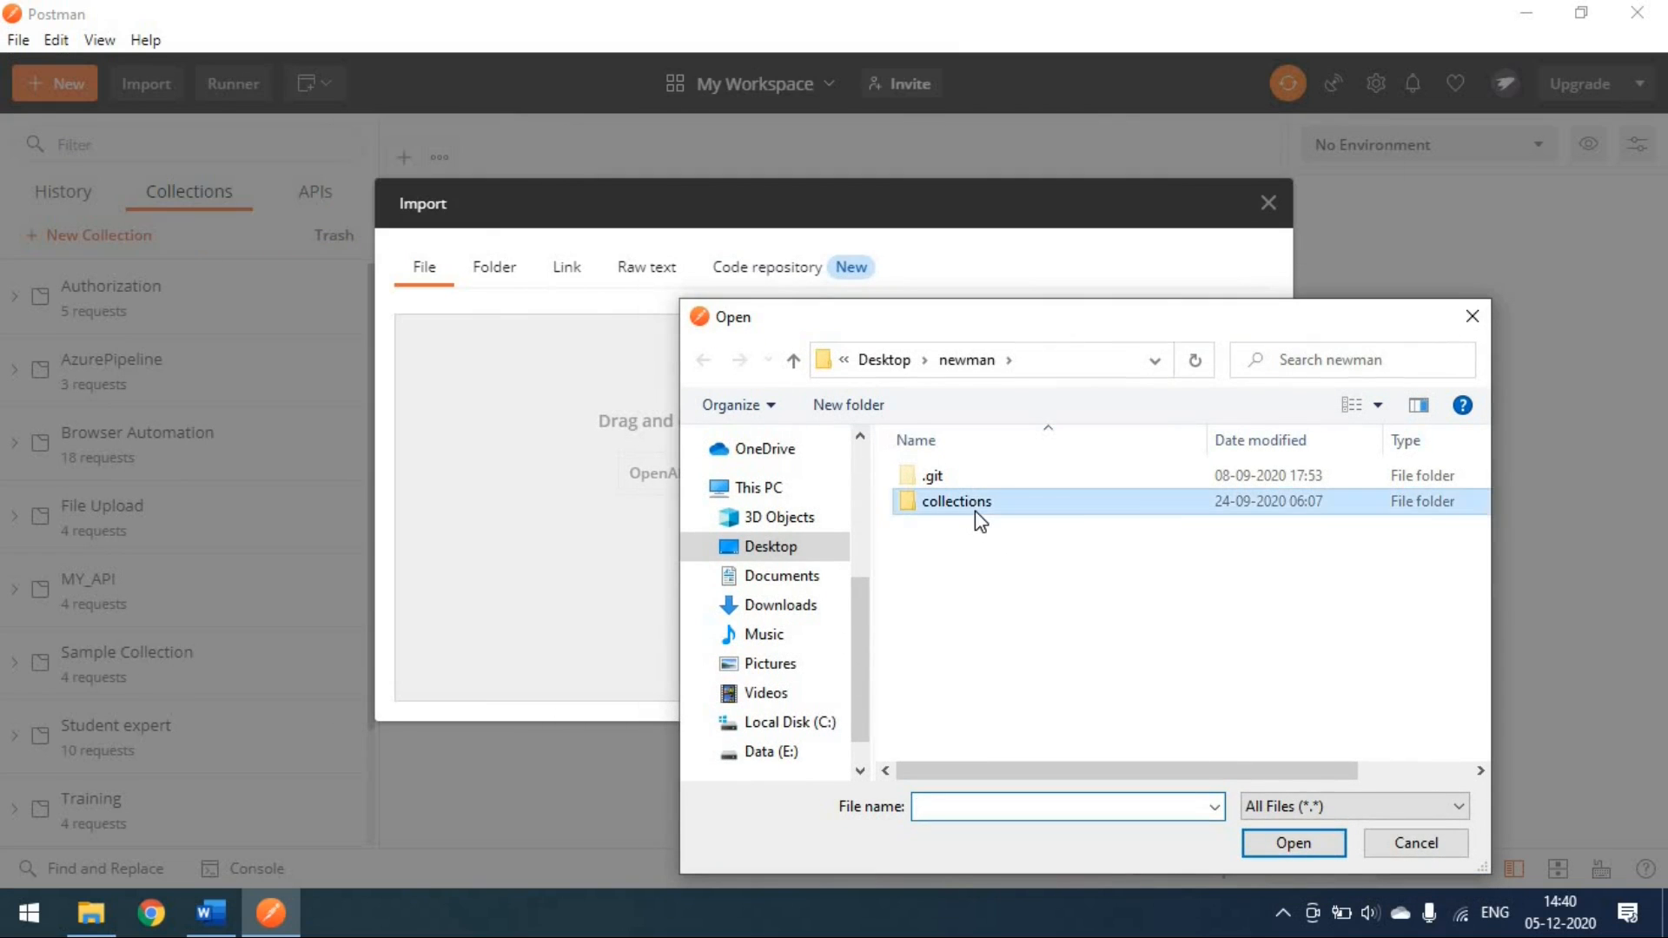
pyautogui.doubleClick(977, 512)
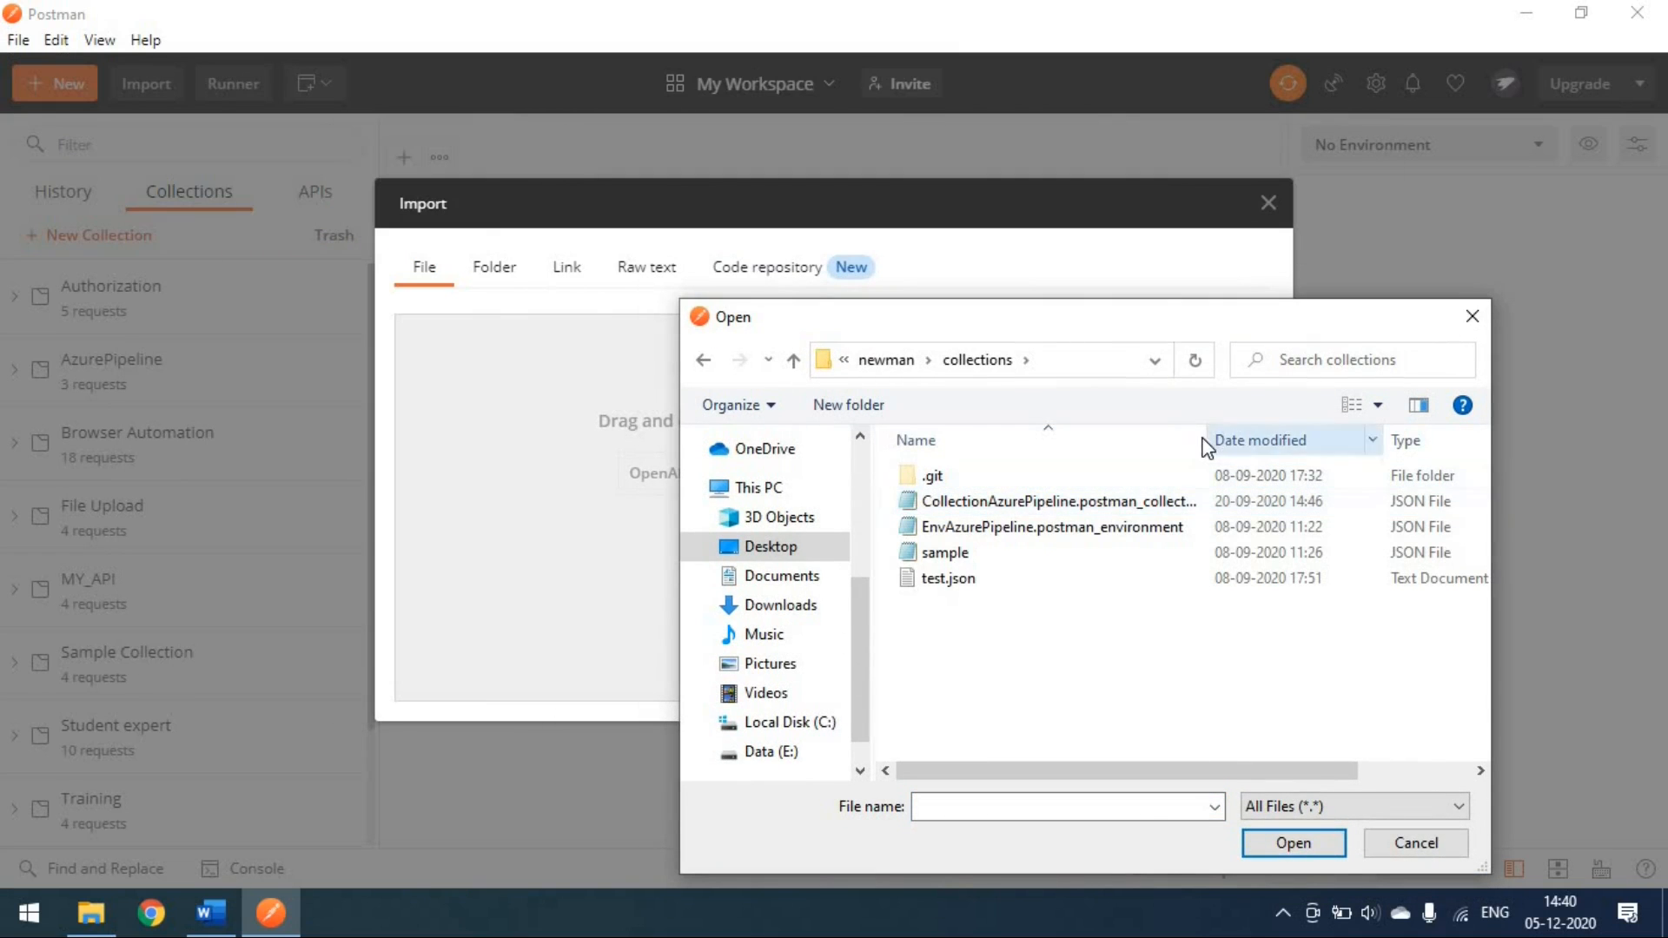
pyautogui.moveTo(1206, 443); pyautogui.dragTo(1275, 443)
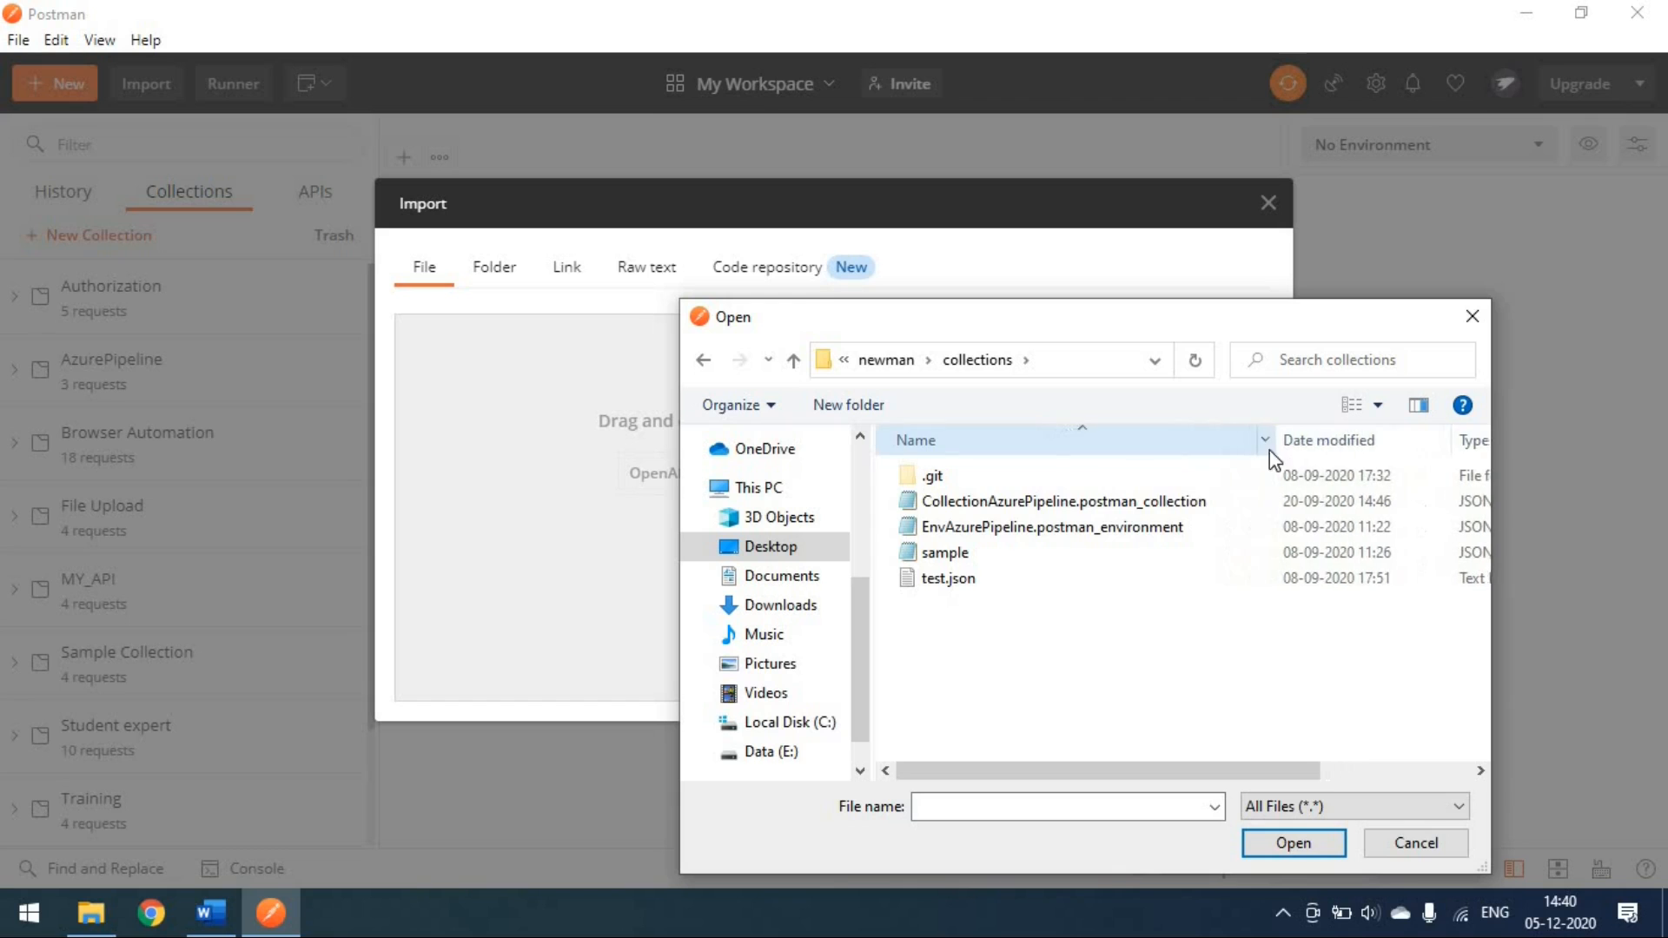
pyautogui.click(1134, 503)
pyautogui.click(1293, 843)
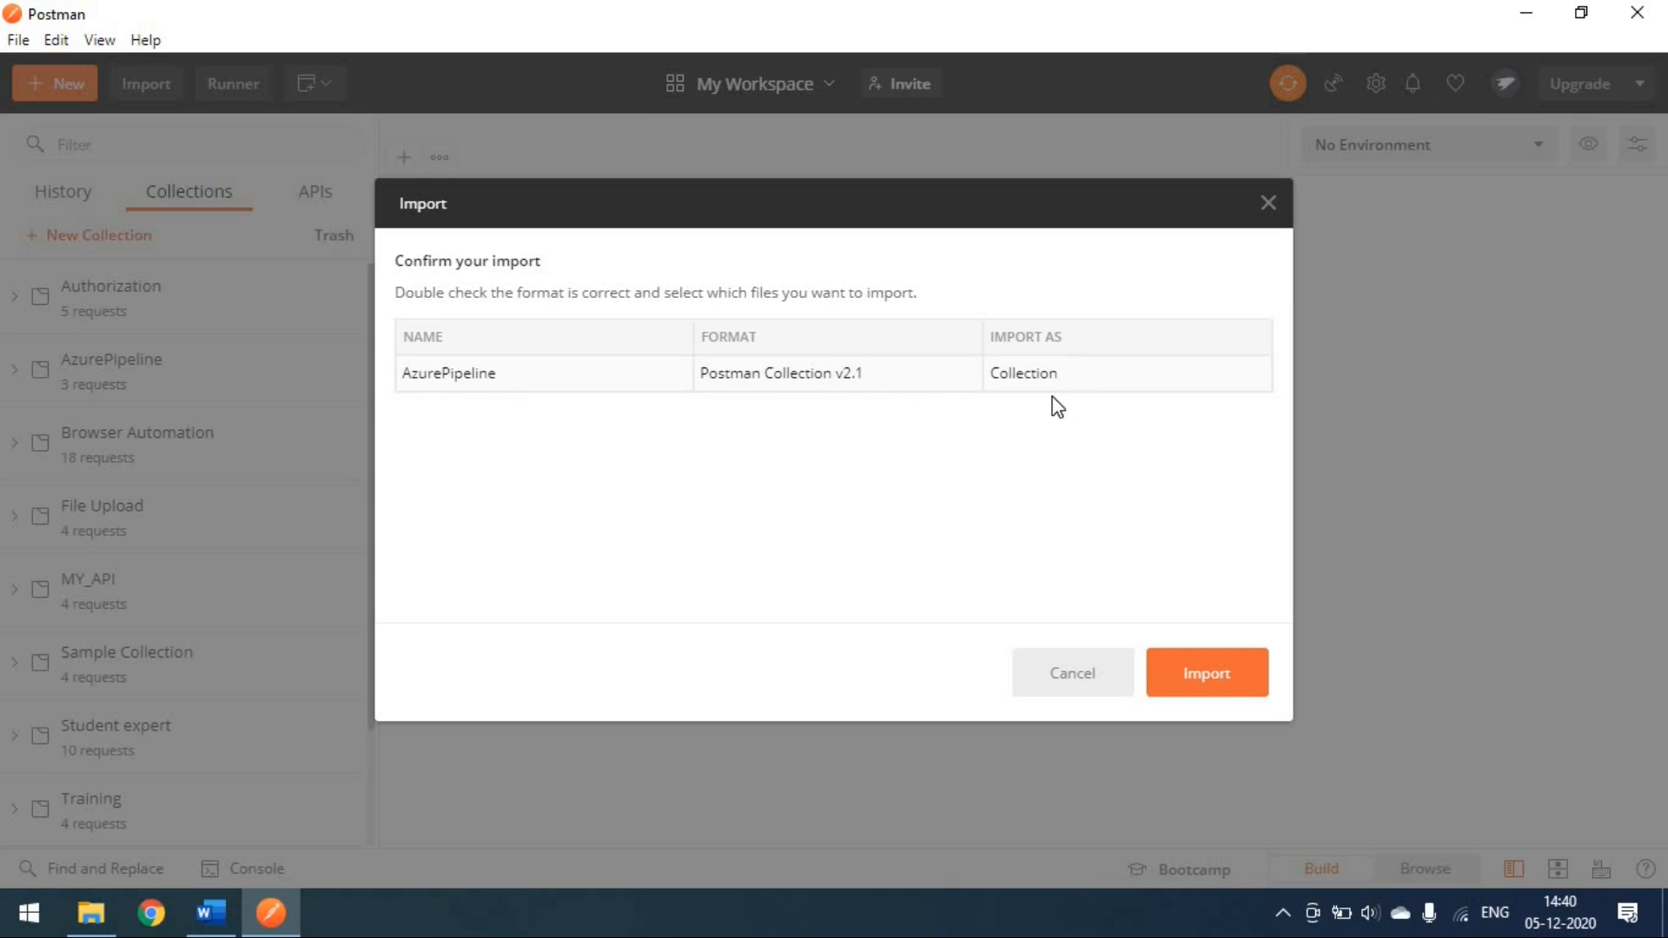
pyautogui.click(1188, 687)
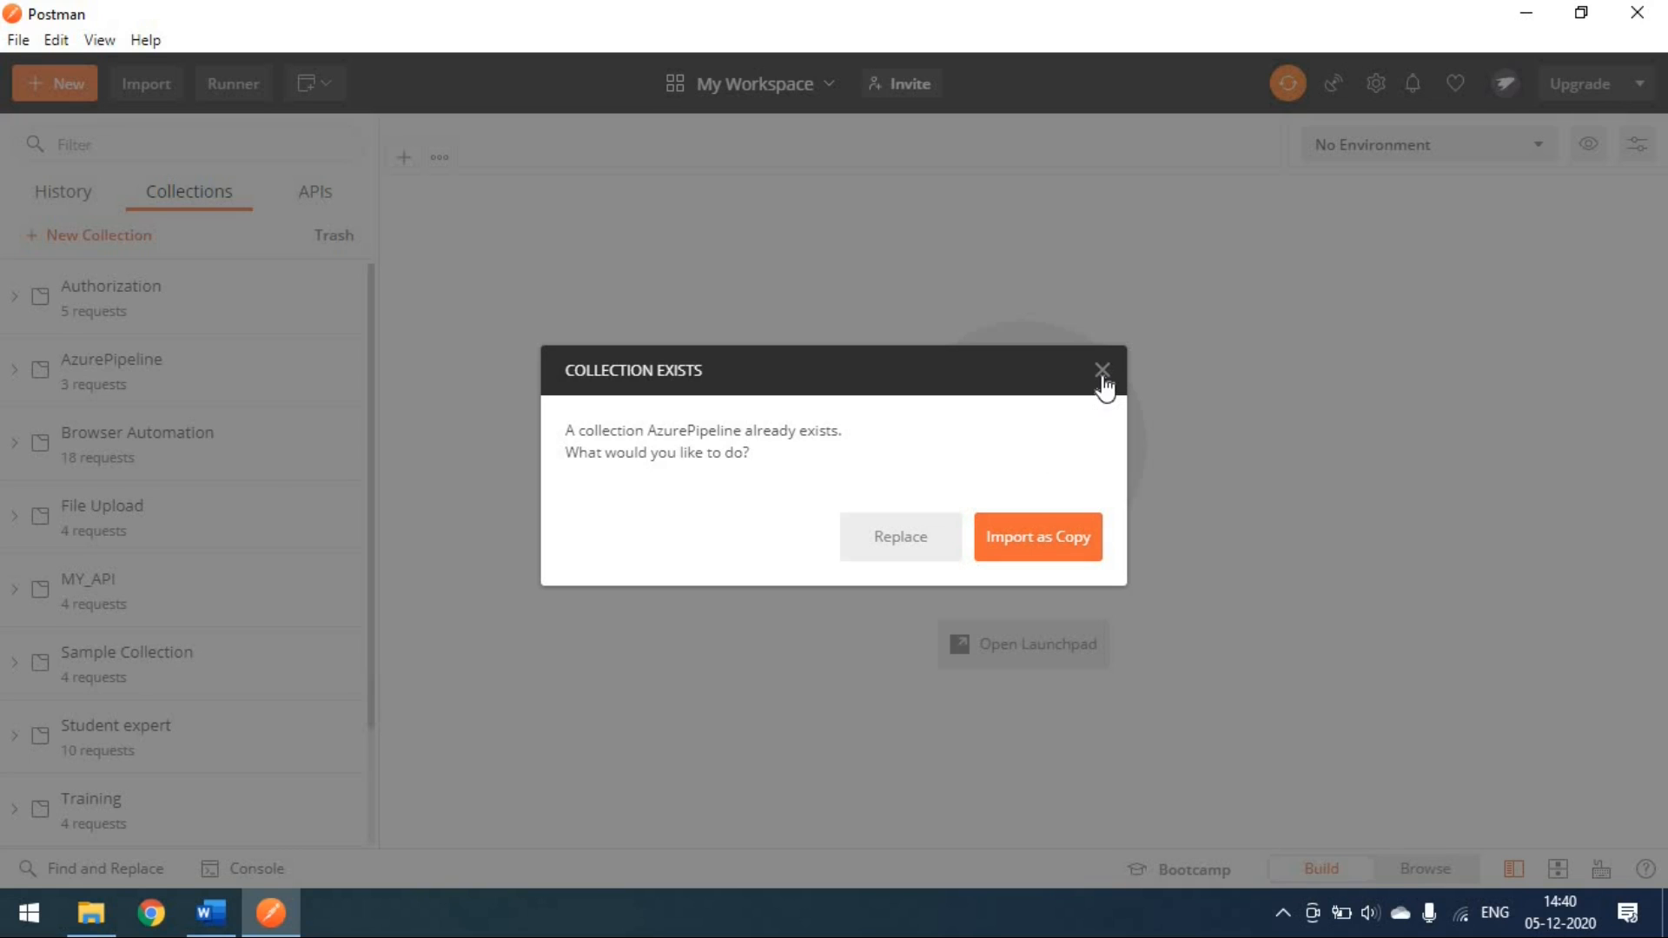
pyautogui.click(1056, 561)
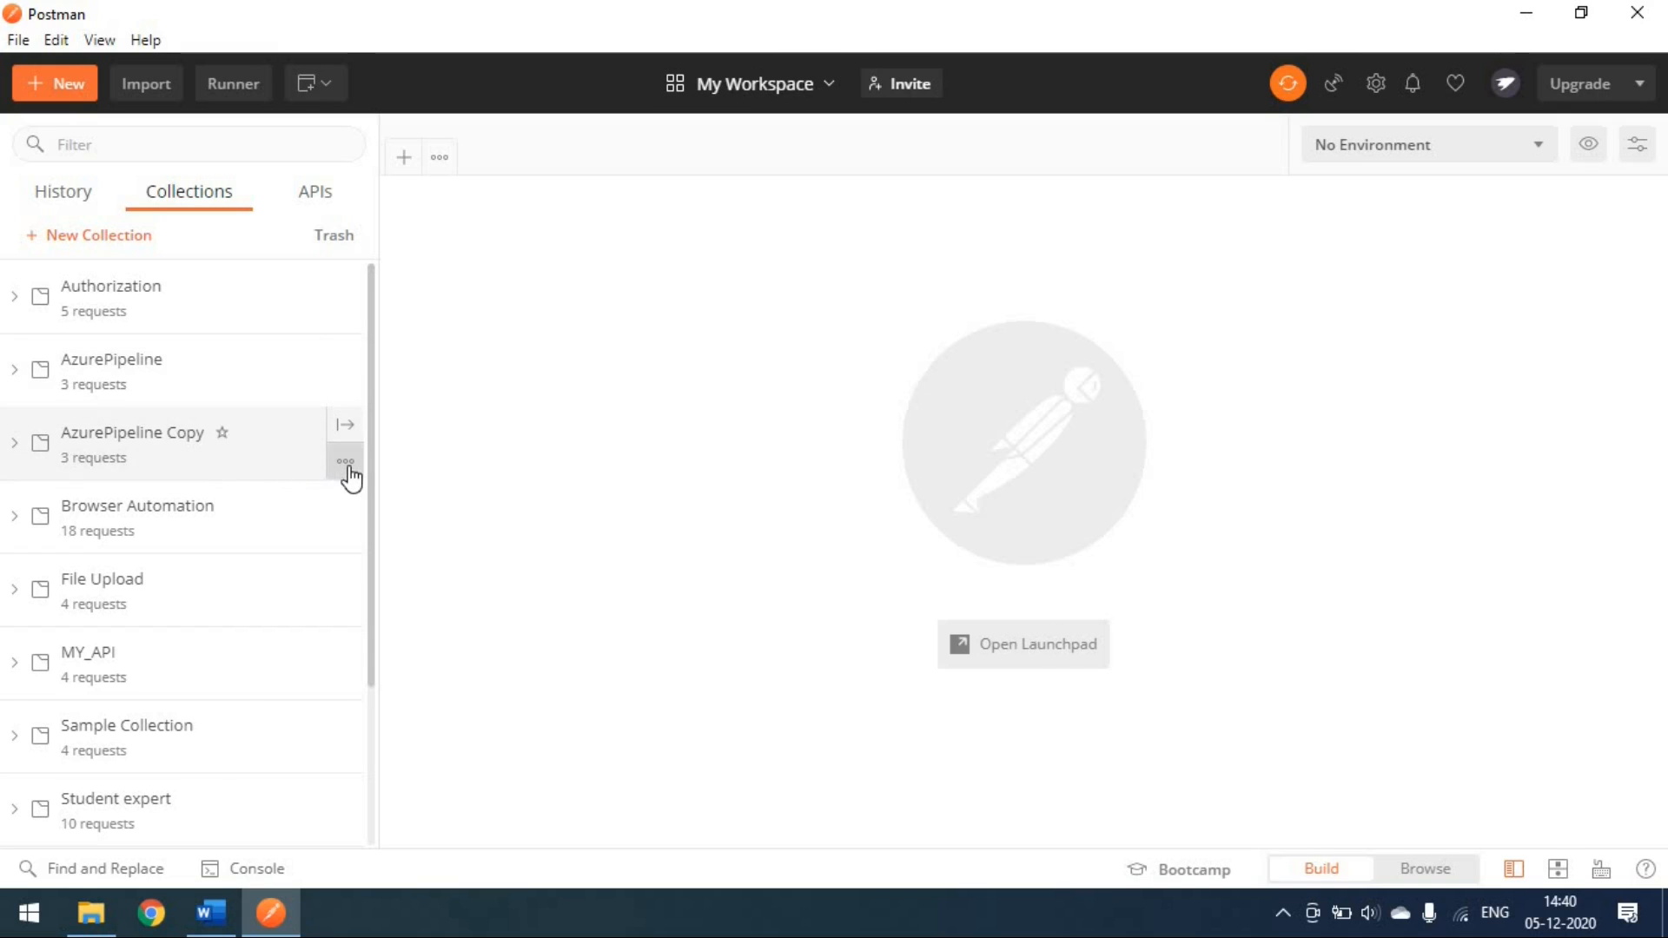
# Step: Import the newman collections folder, bringing in AzurePipeline and the EAzurePipeline environment
pyautogui.click(345, 462)
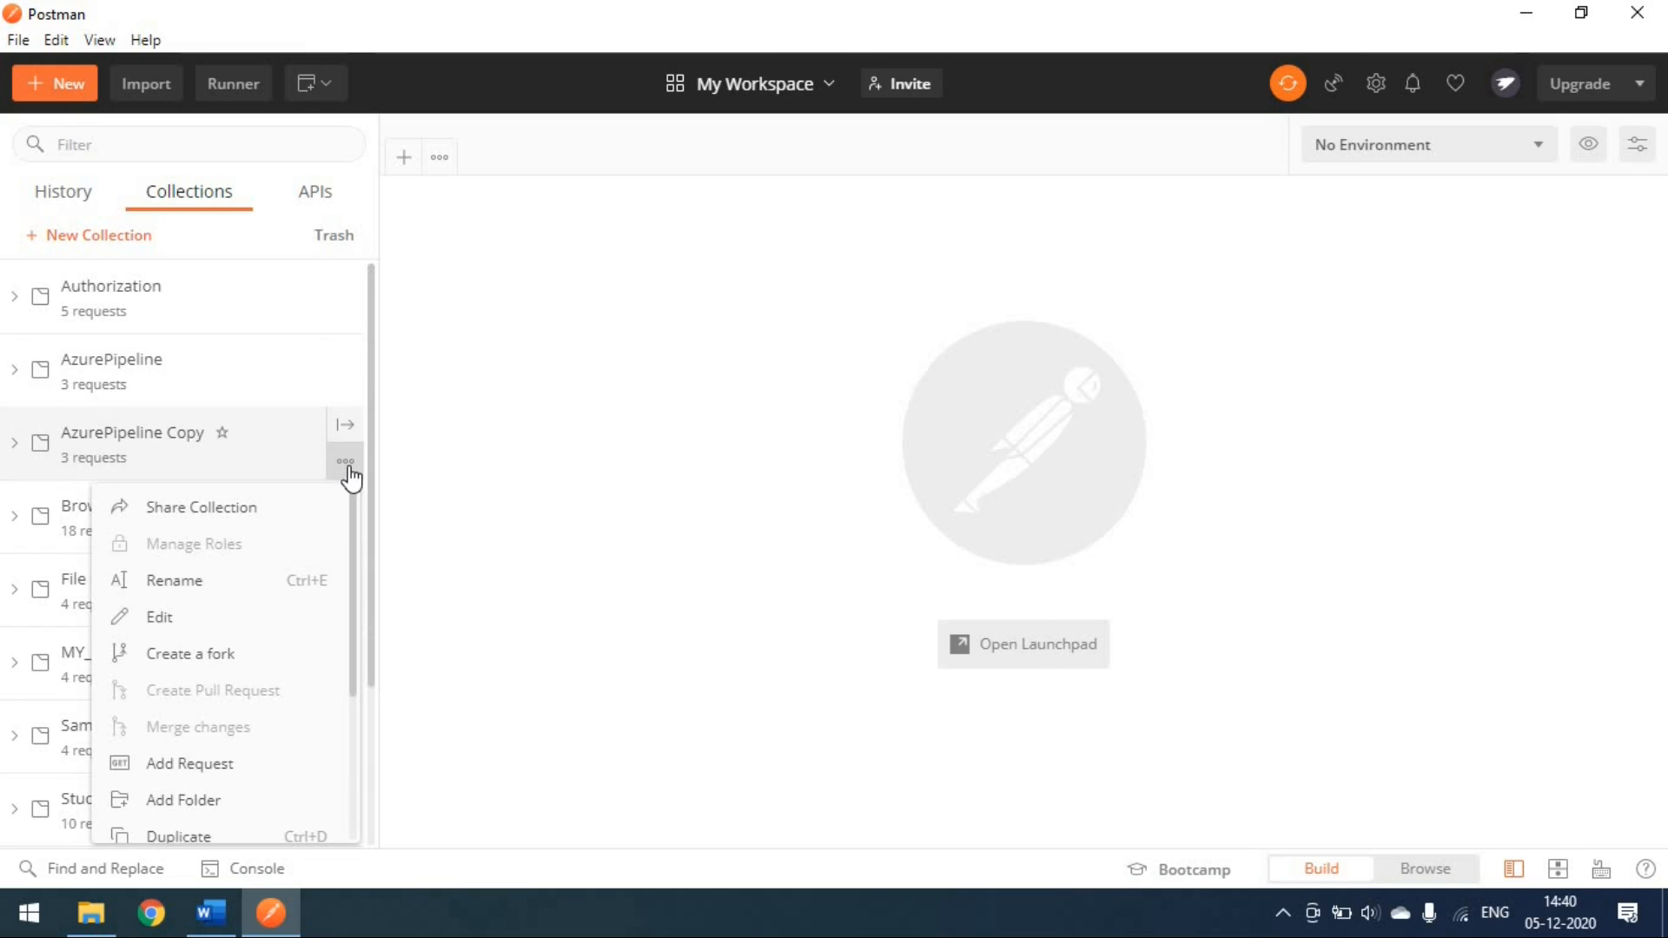
pyautogui.click(150, 97)
pyautogui.click(495, 277)
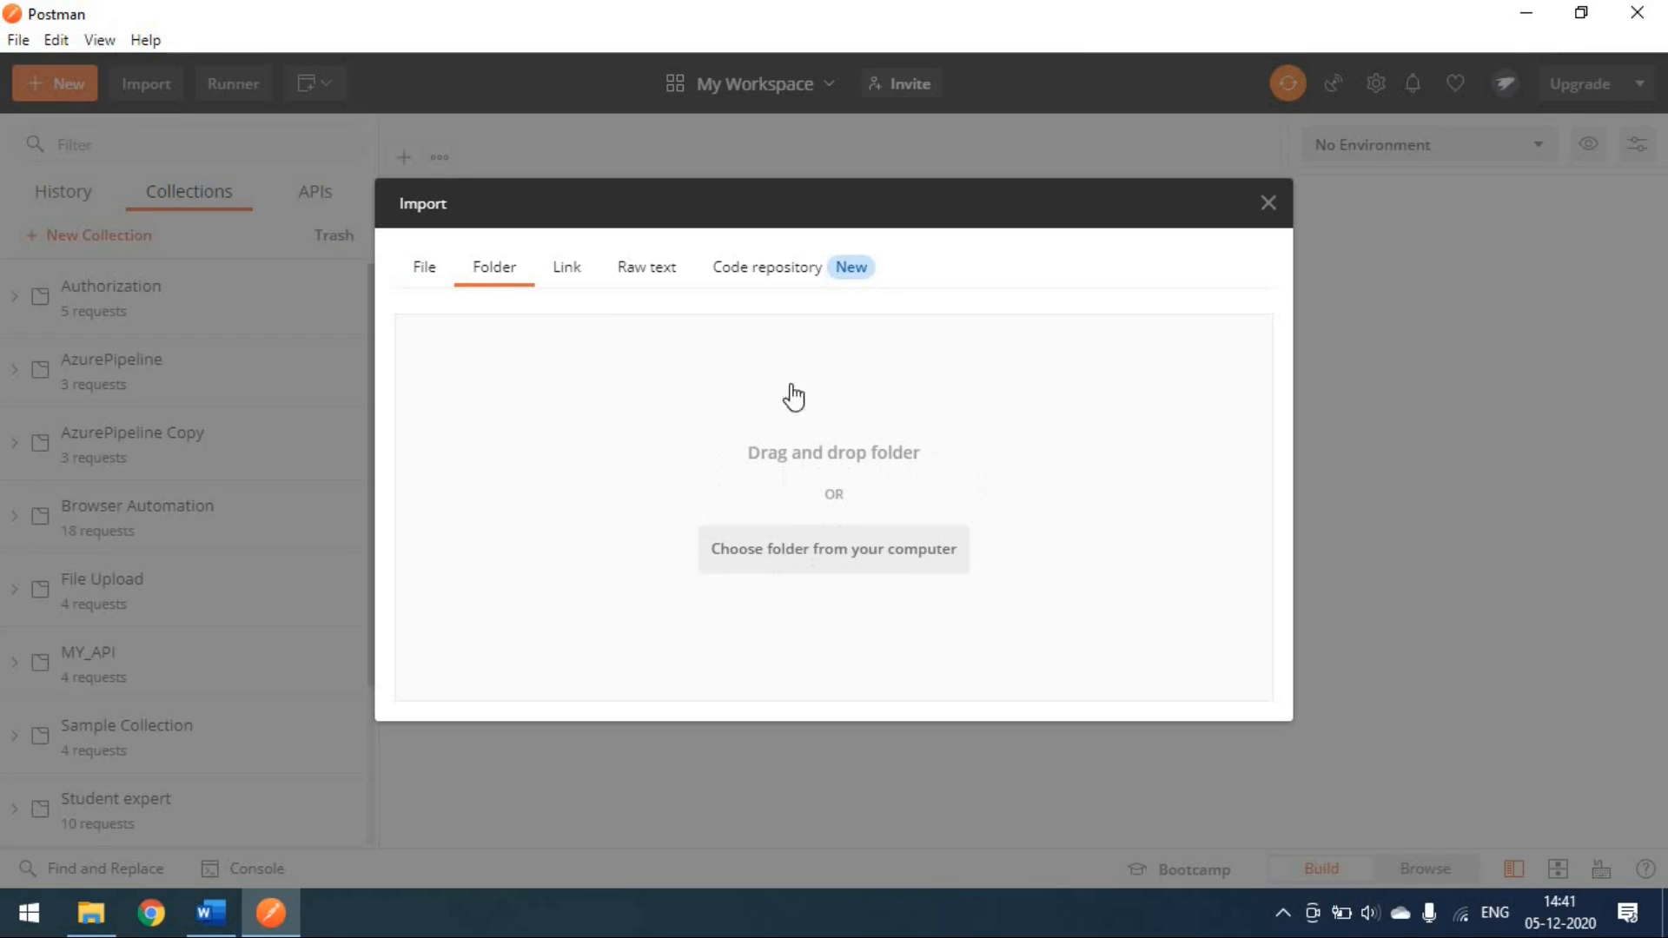
pyautogui.click(804, 561)
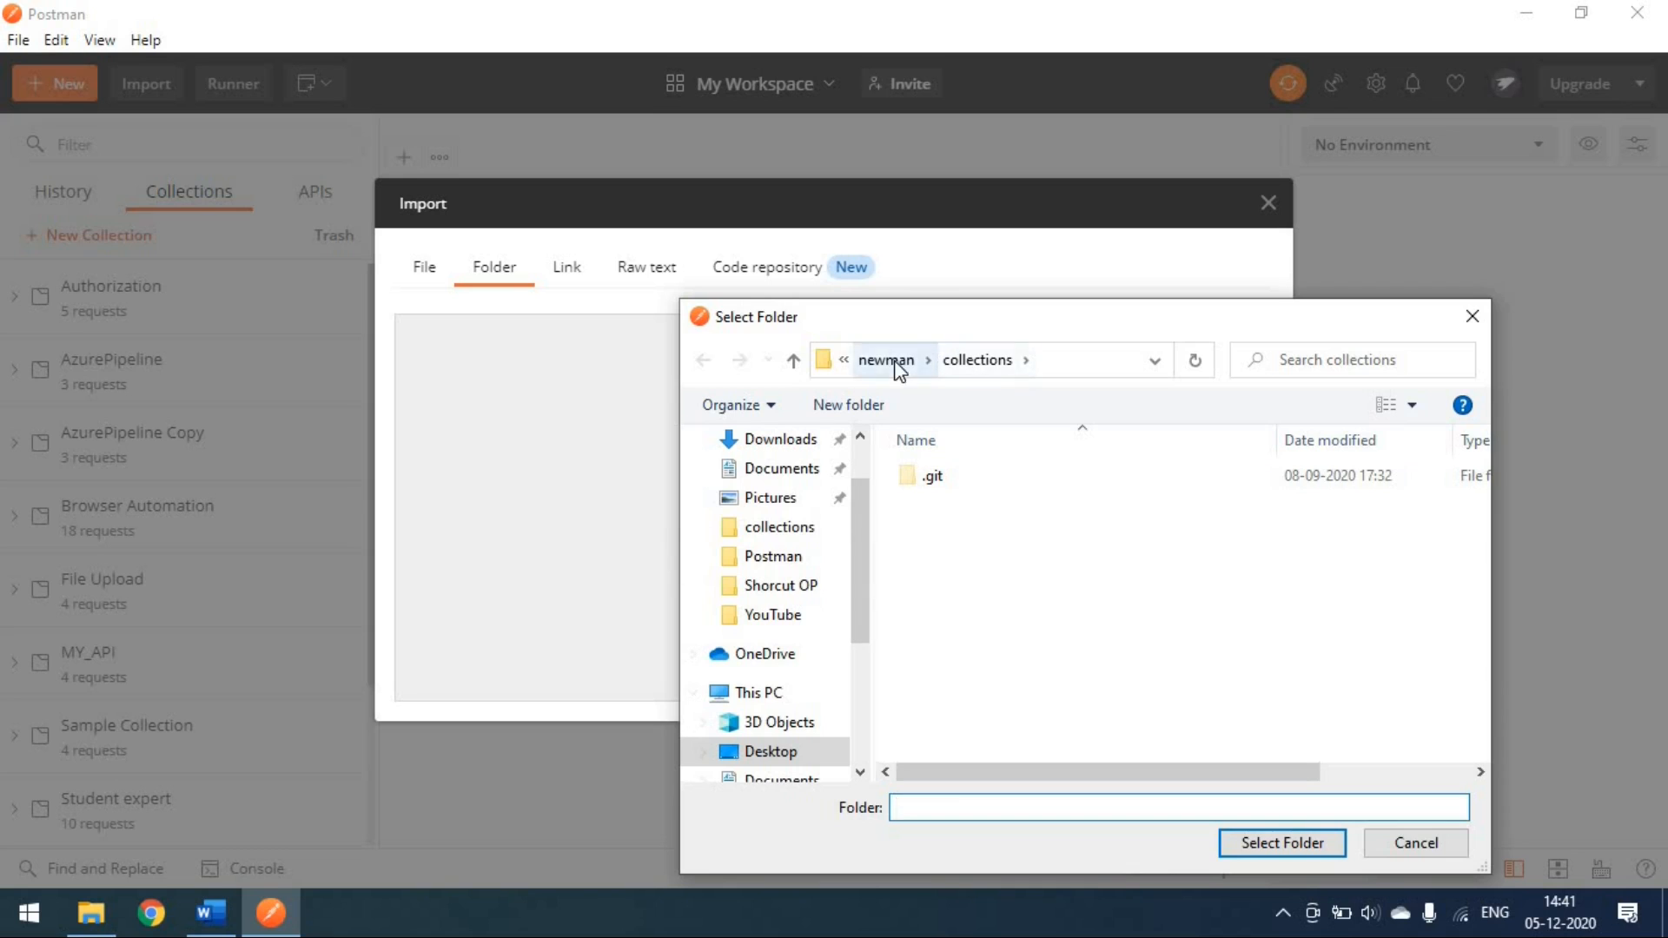
pyautogui.click(886, 359)
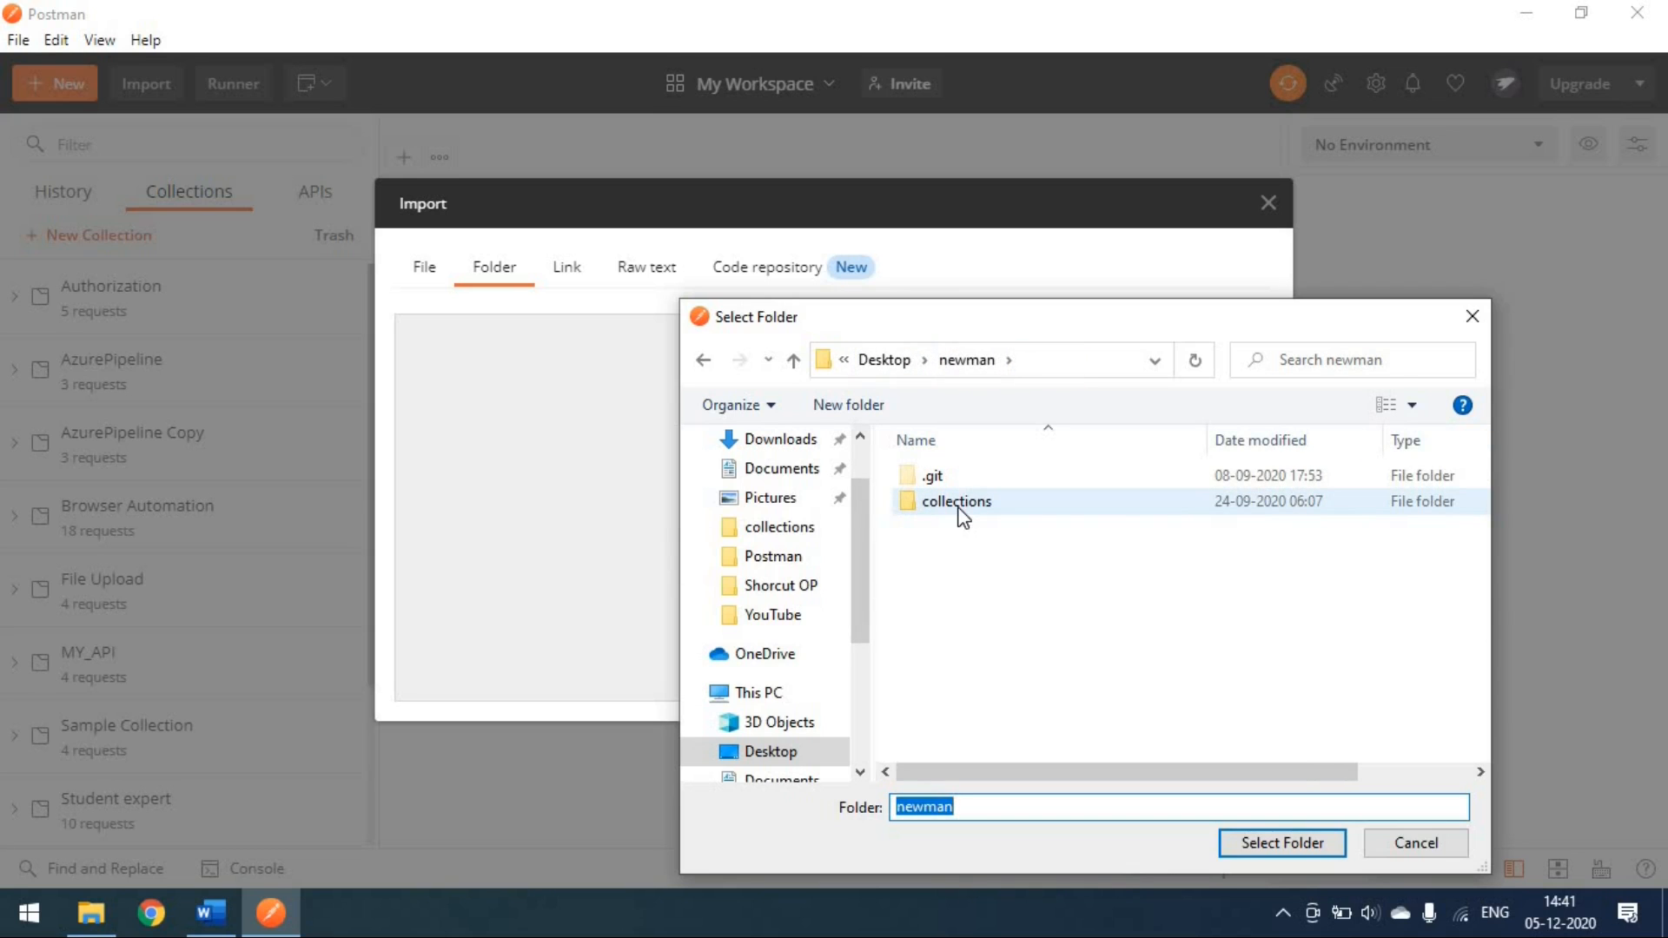
pyautogui.click(960, 509)
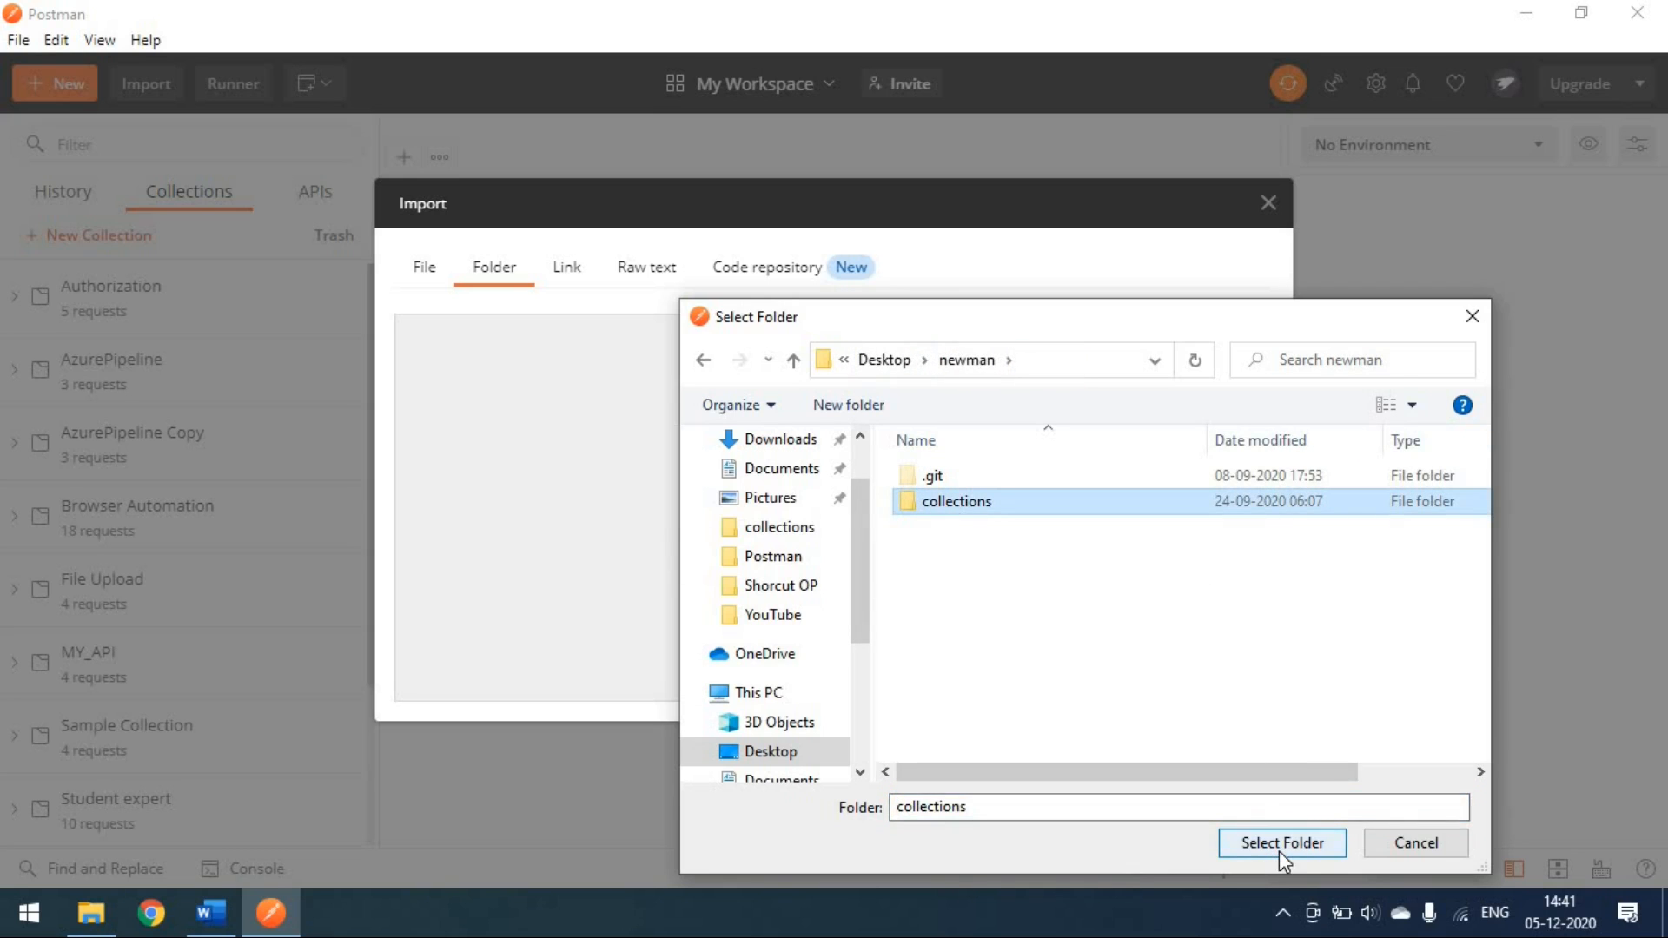
pyautogui.click(1278, 843)
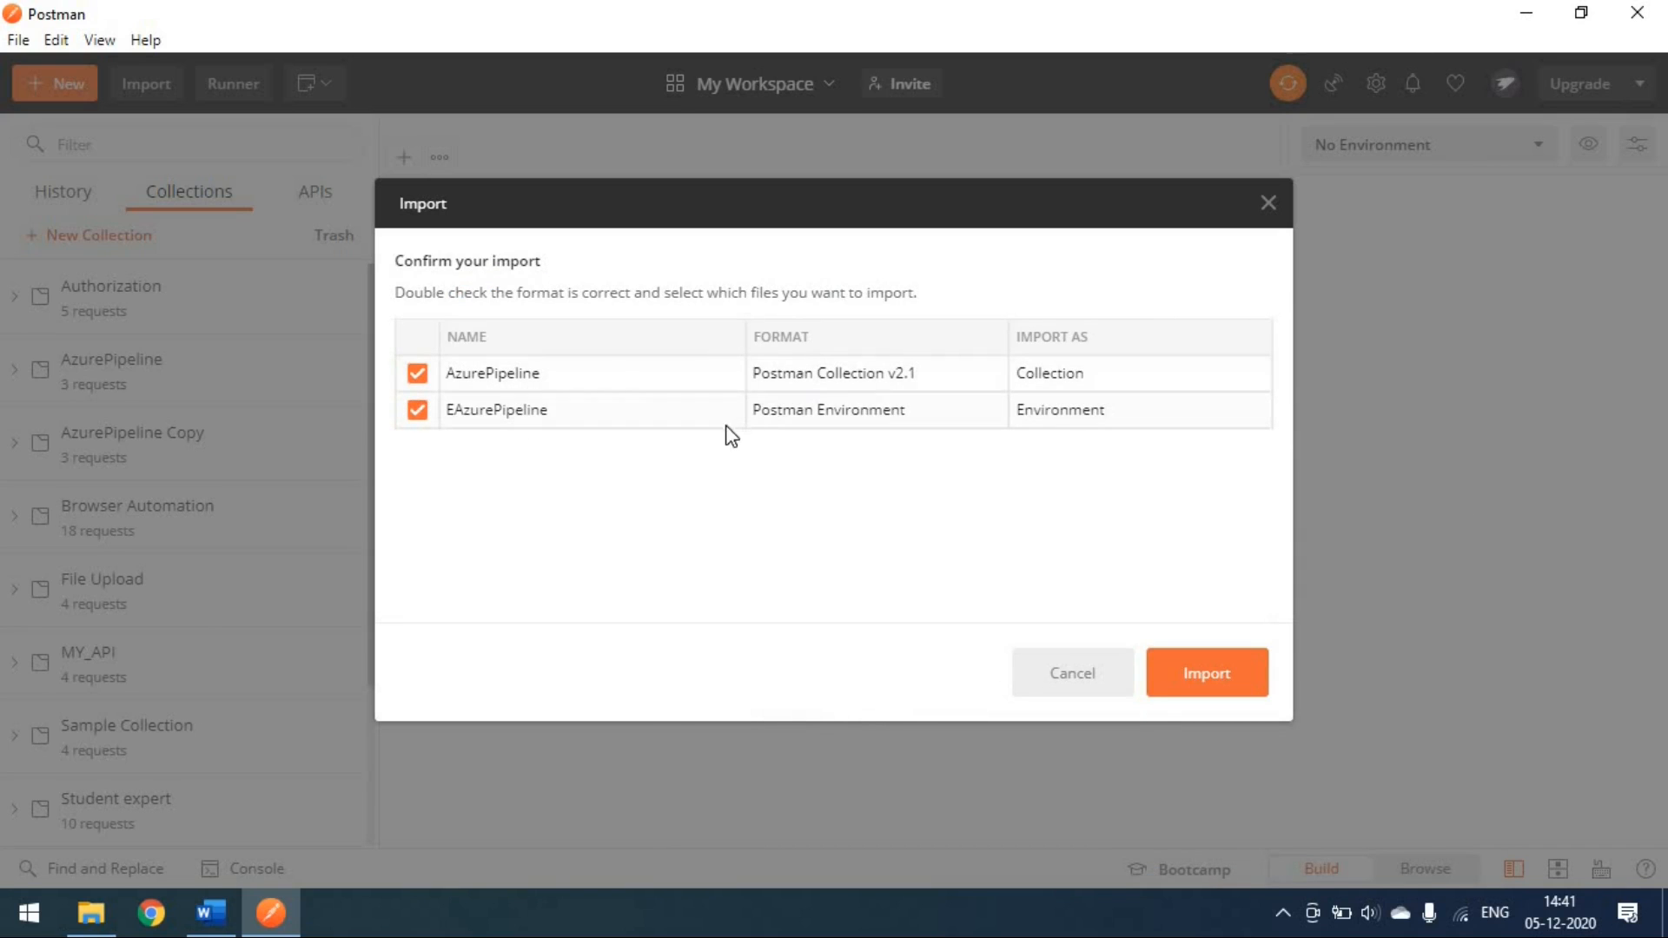
pyautogui.click(1184, 689)
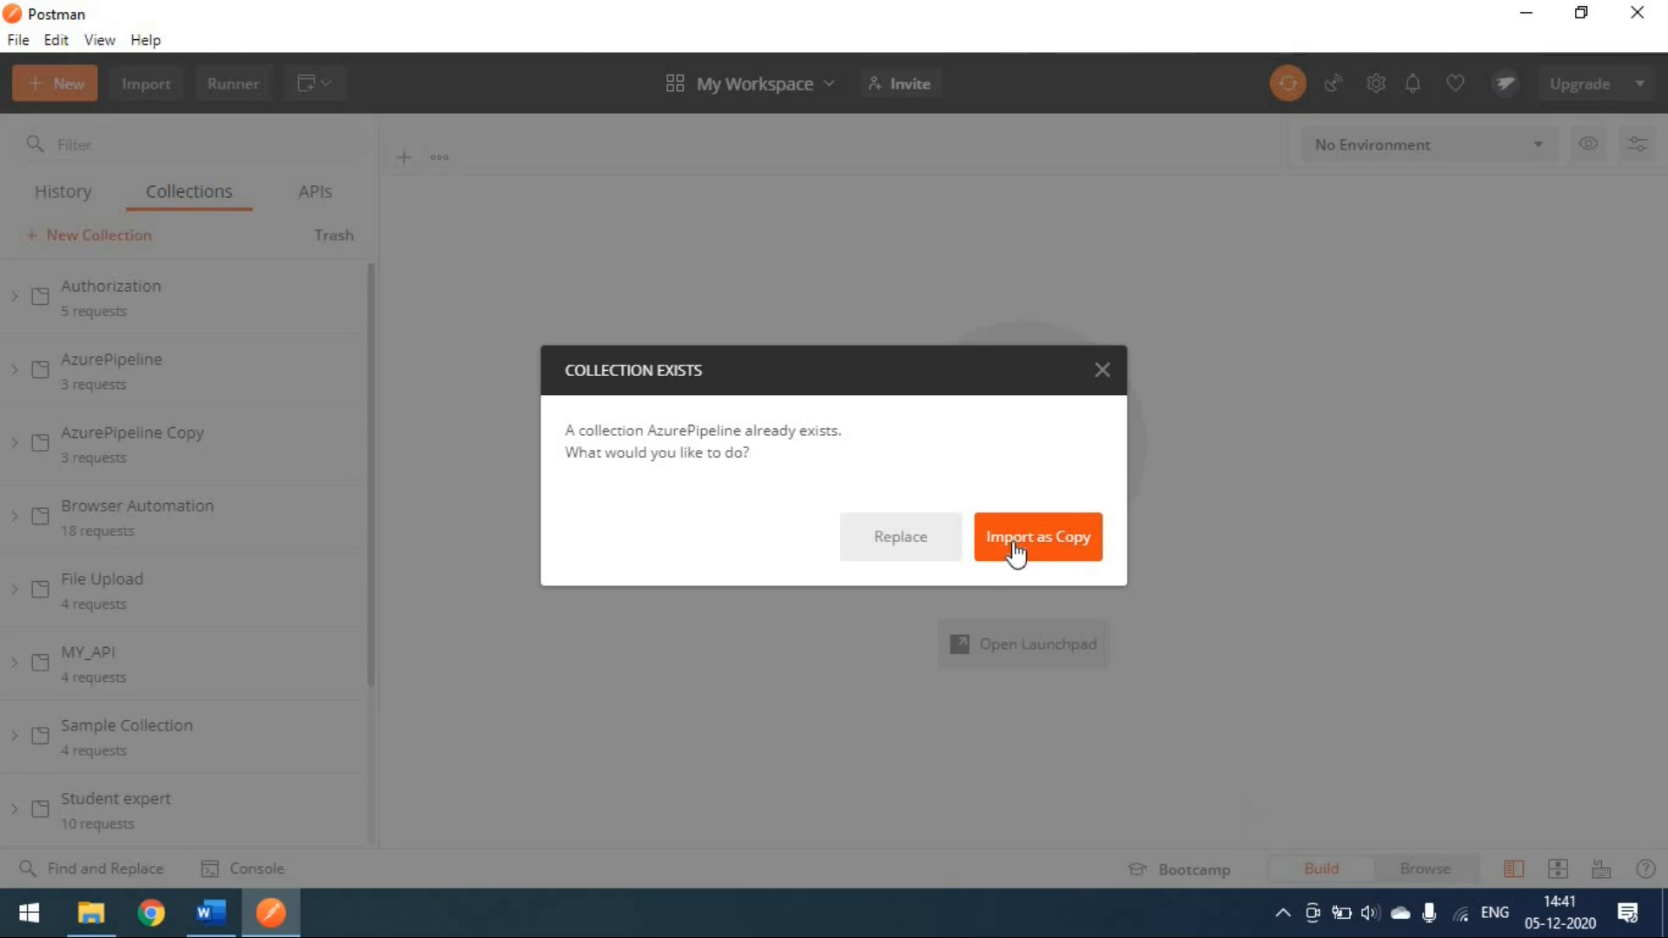
pyautogui.click(1103, 371)
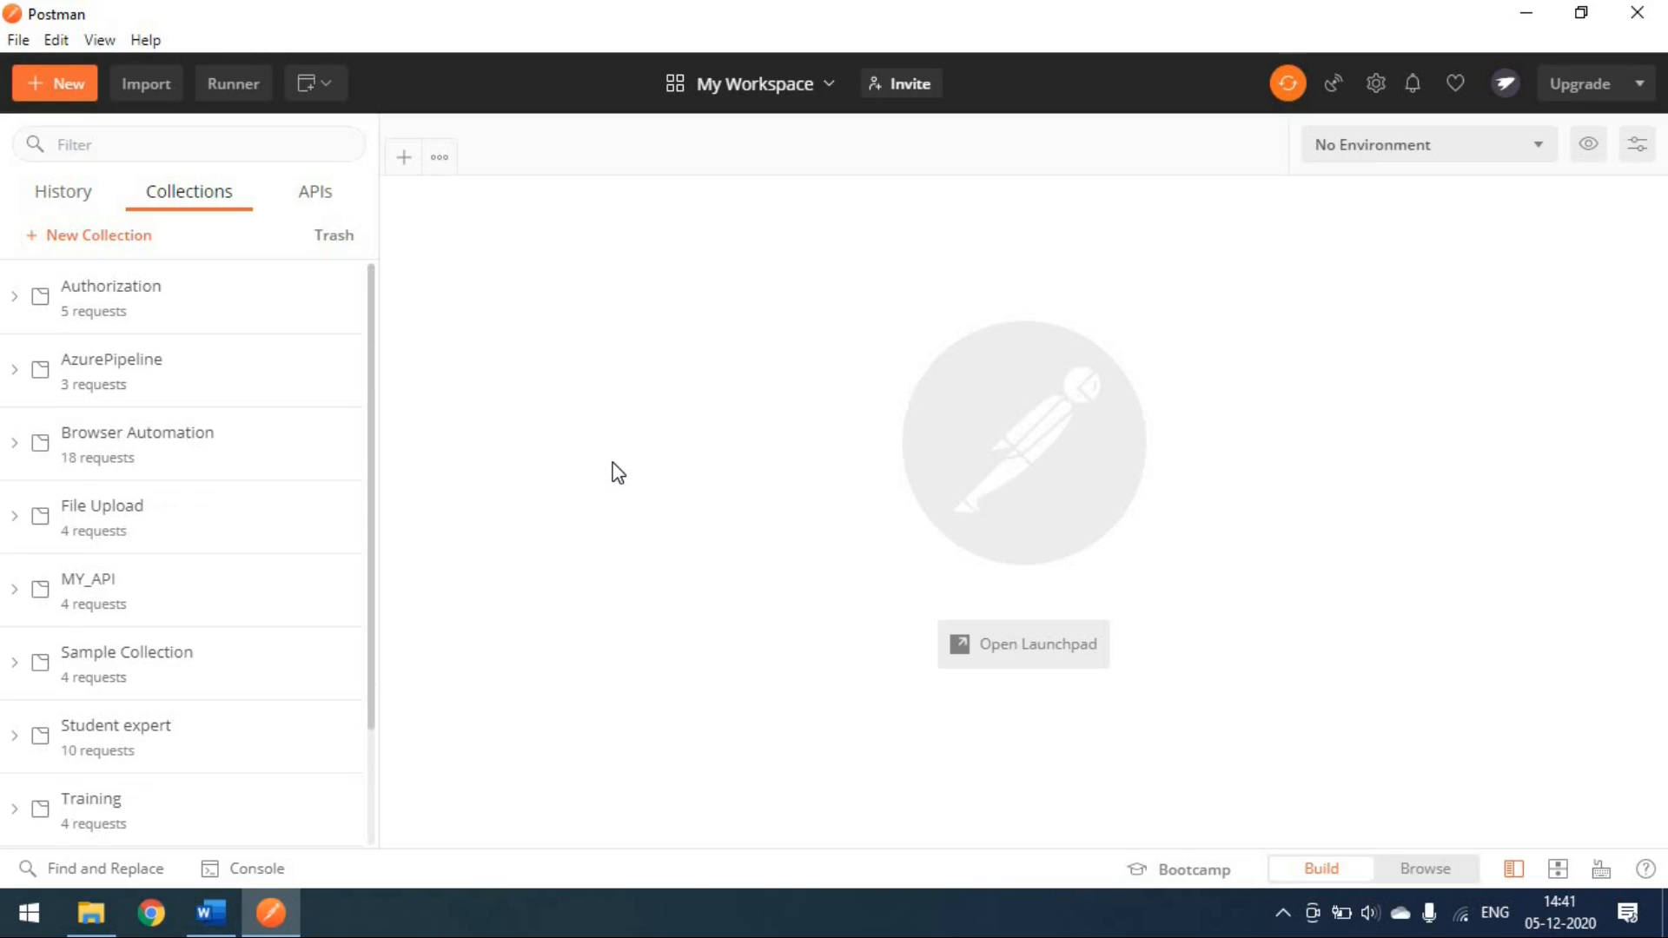
# Step: Look at the Import dialog's Link option, then close it without importing
pyautogui.click(148, 87)
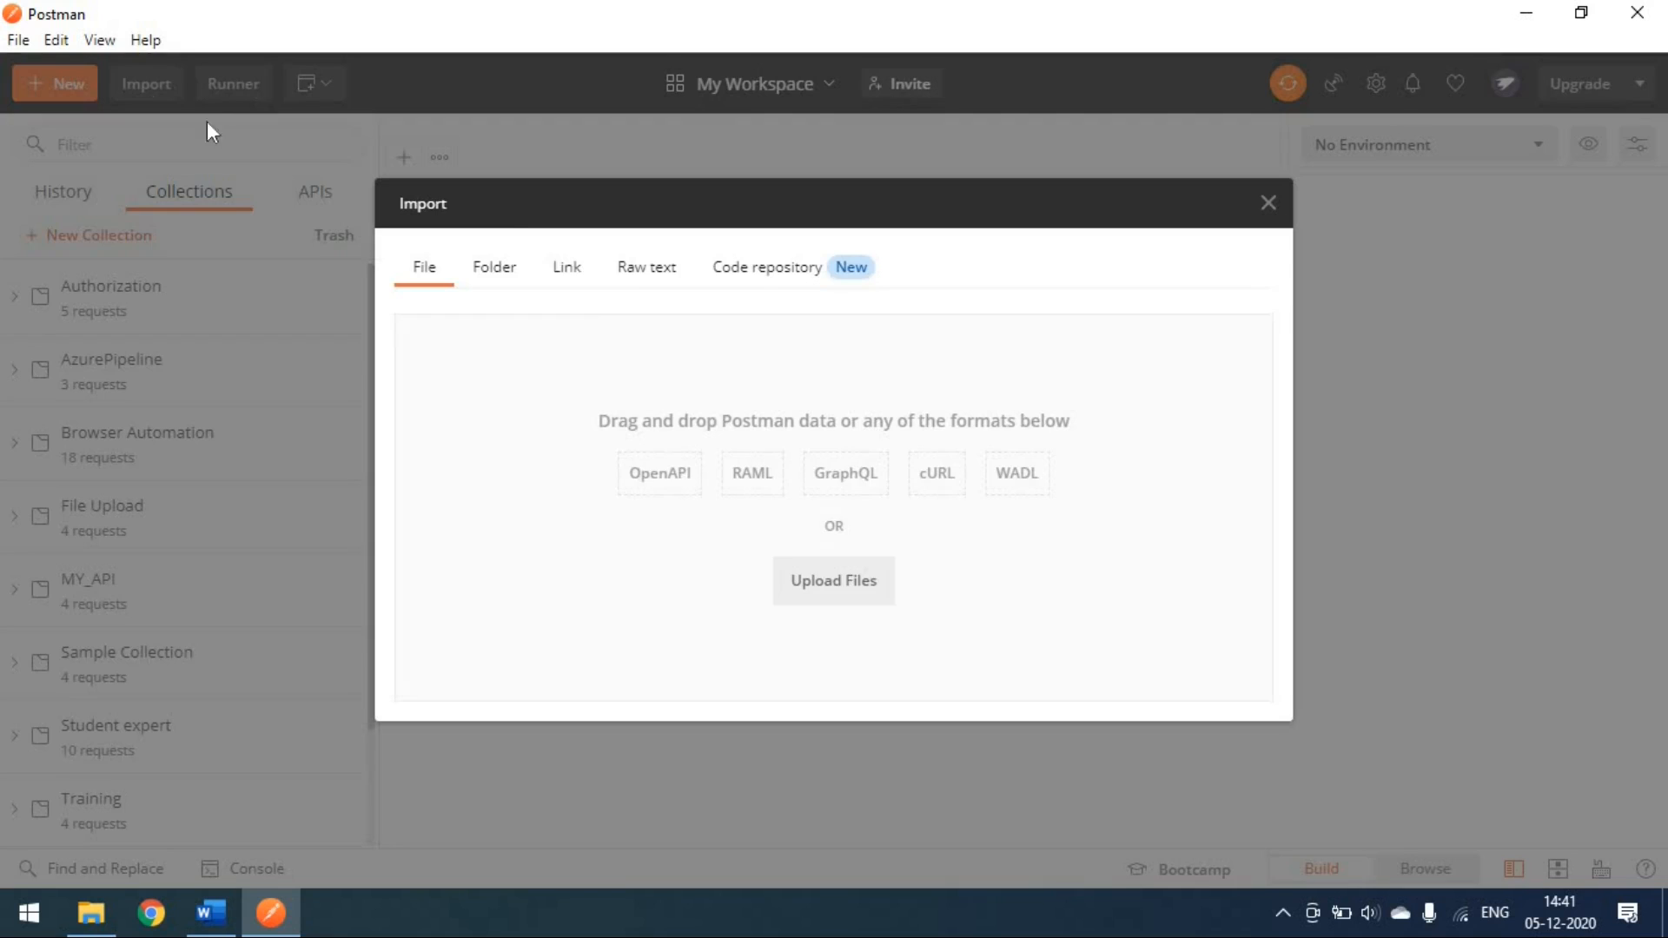
pyautogui.click(567, 271)
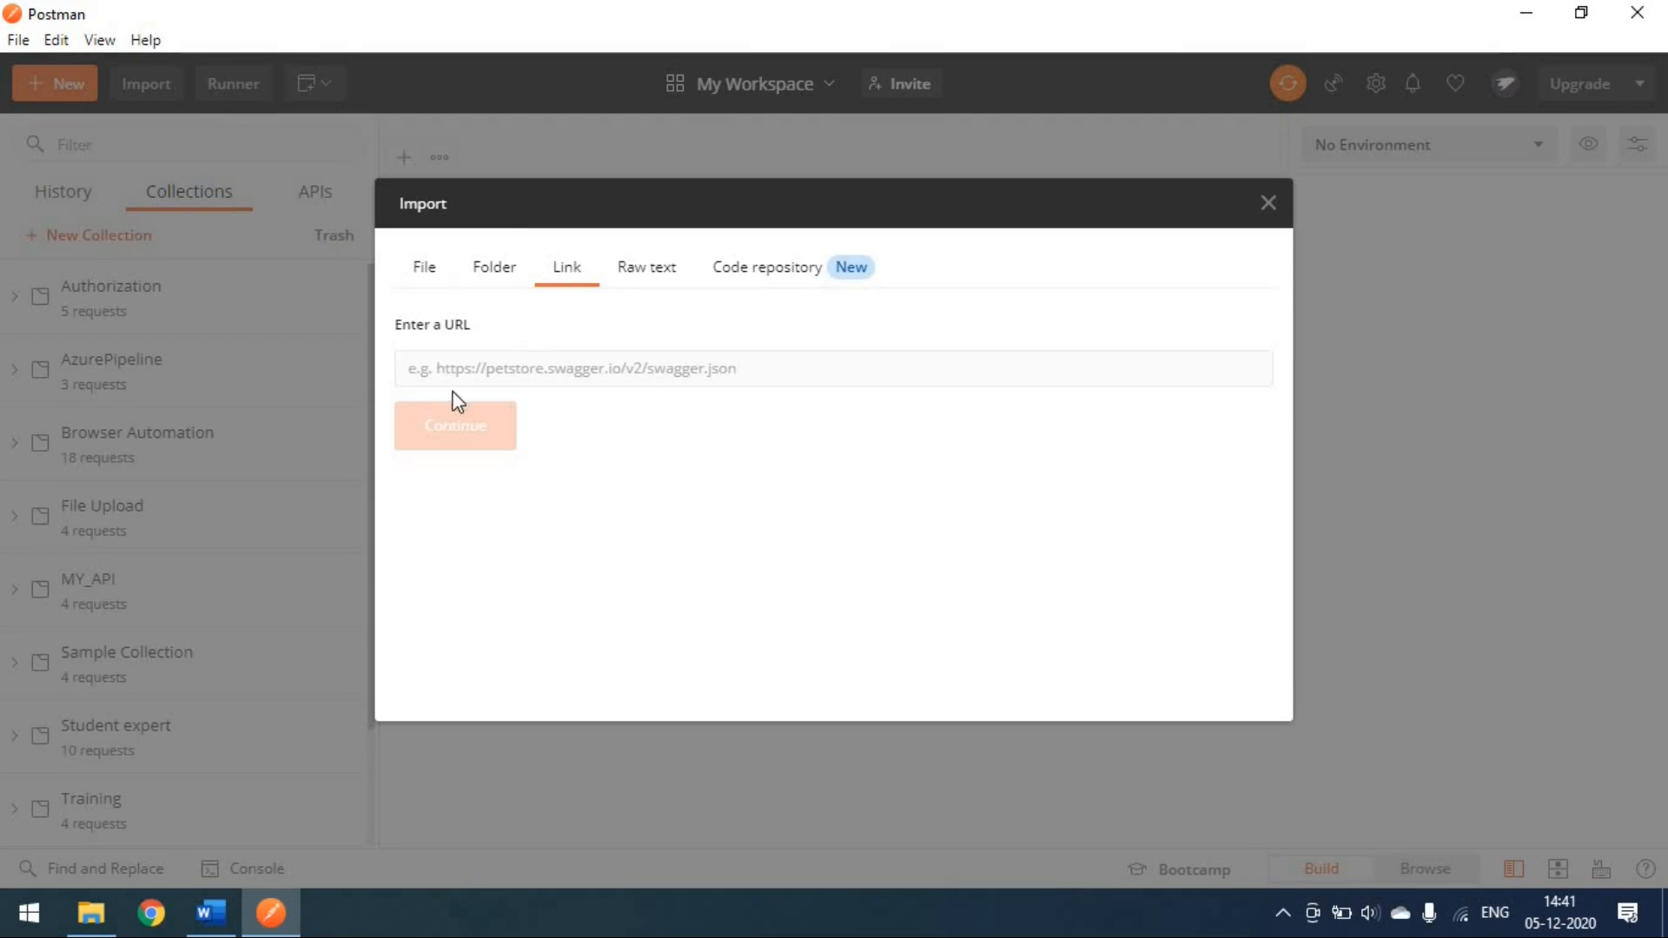
pyautogui.click(1269, 203)
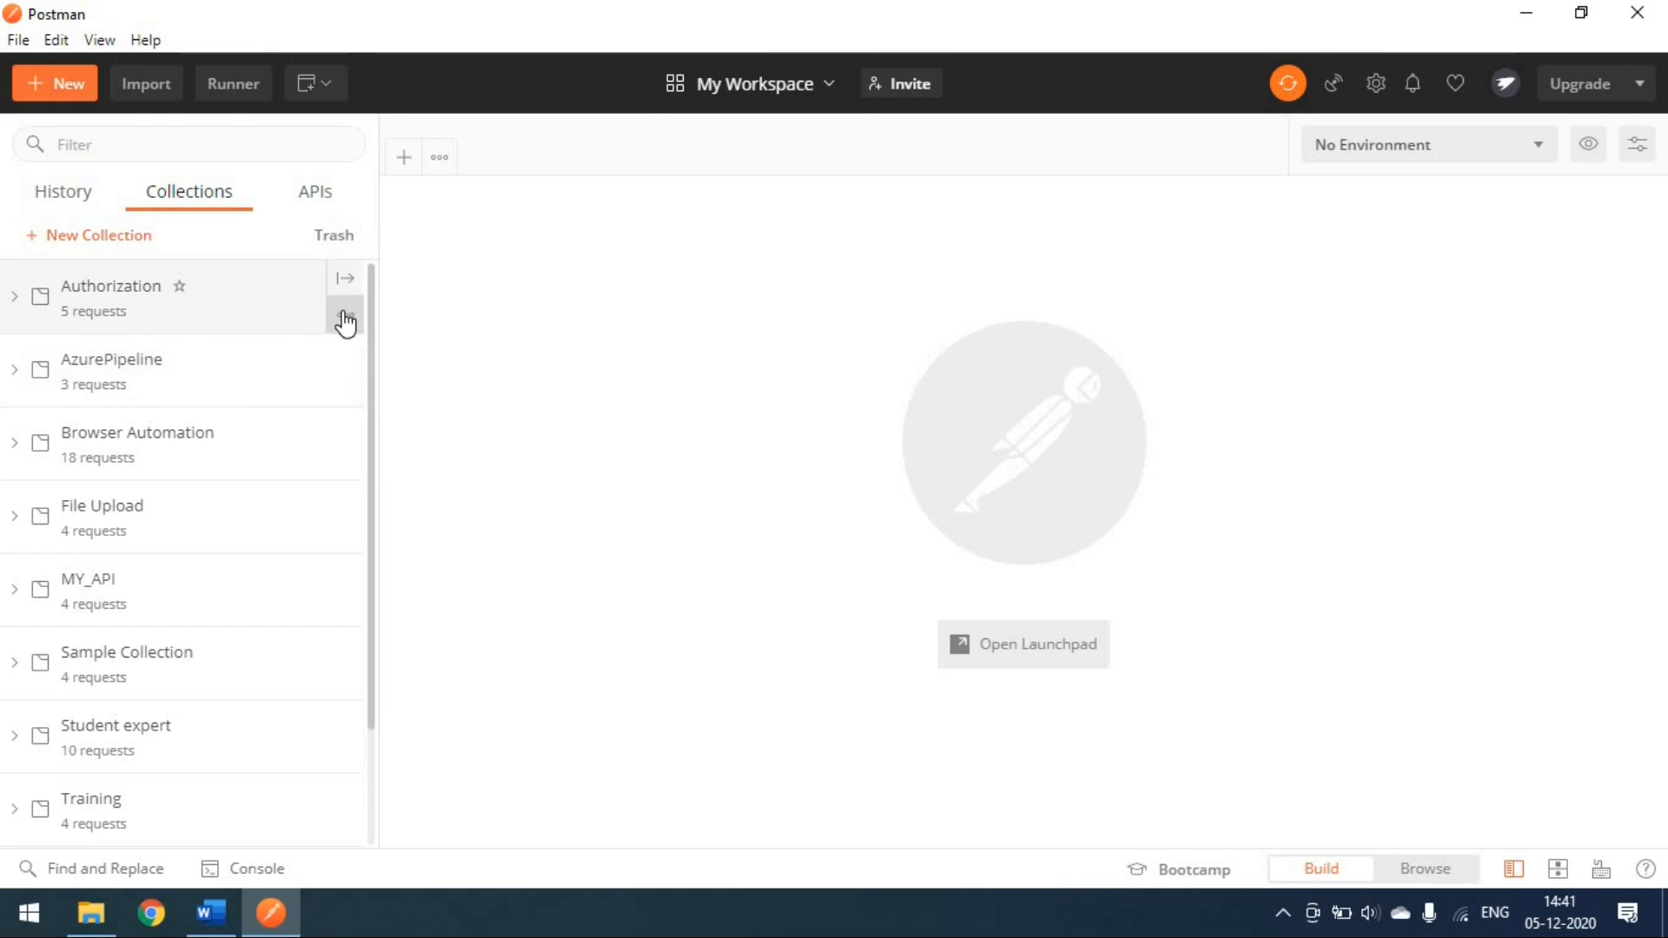
# Step: Get and copy the Authorization collection's public share link, then close the sharing window
pyautogui.click(346, 320)
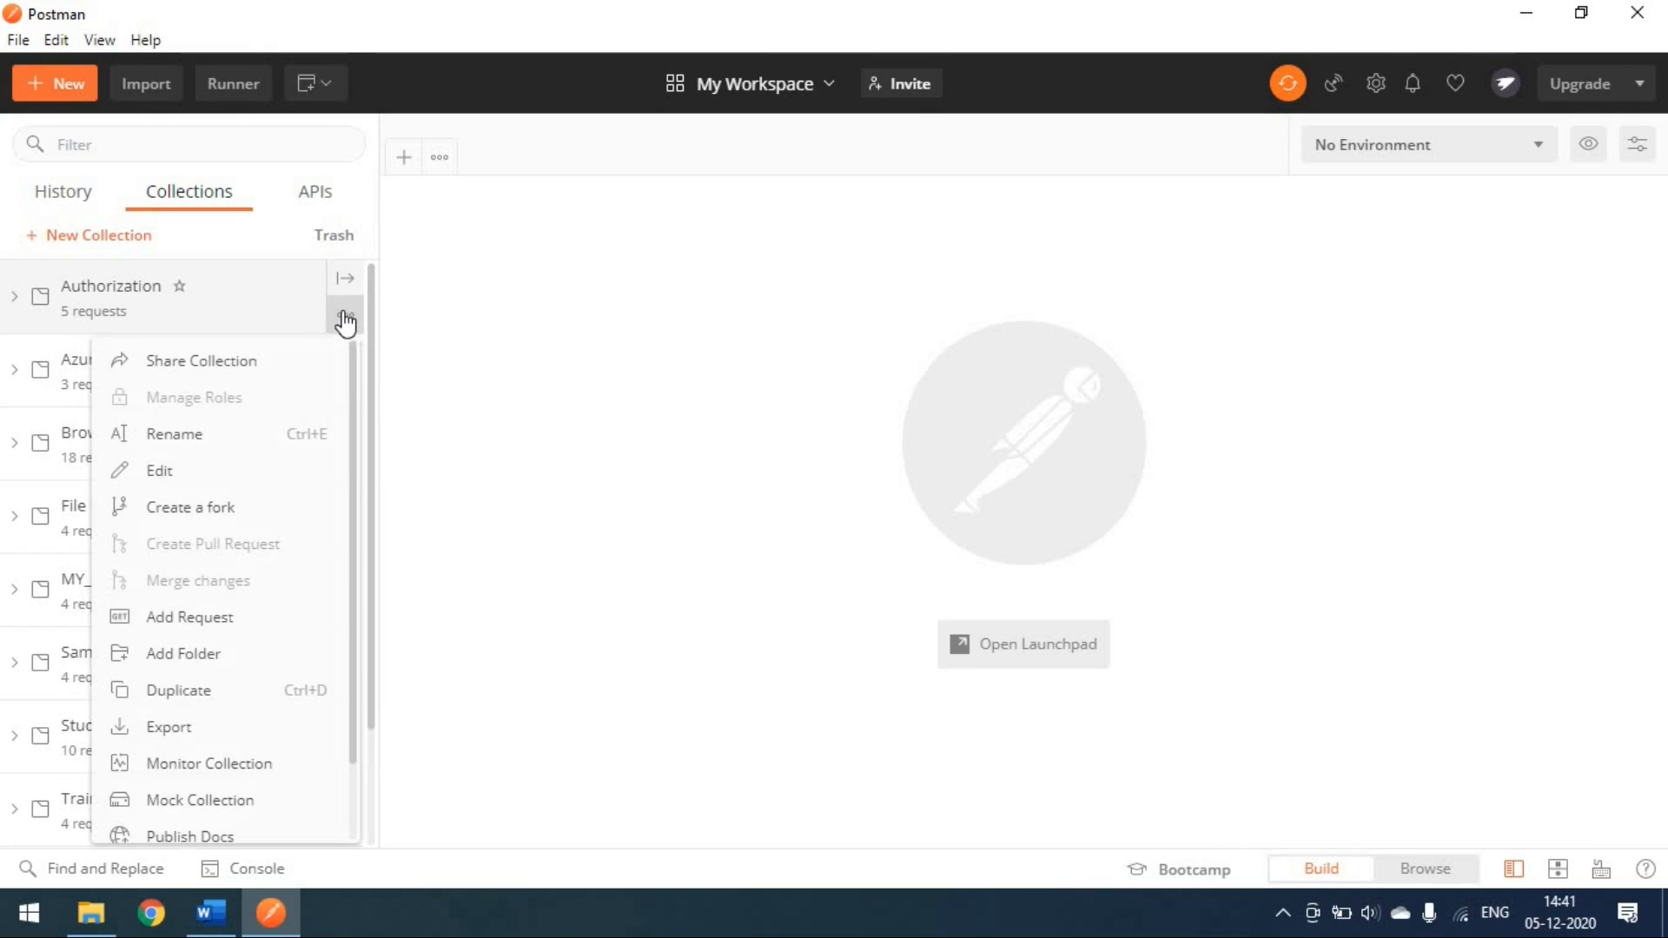
pyautogui.click(223, 365)
pyautogui.click(641, 219)
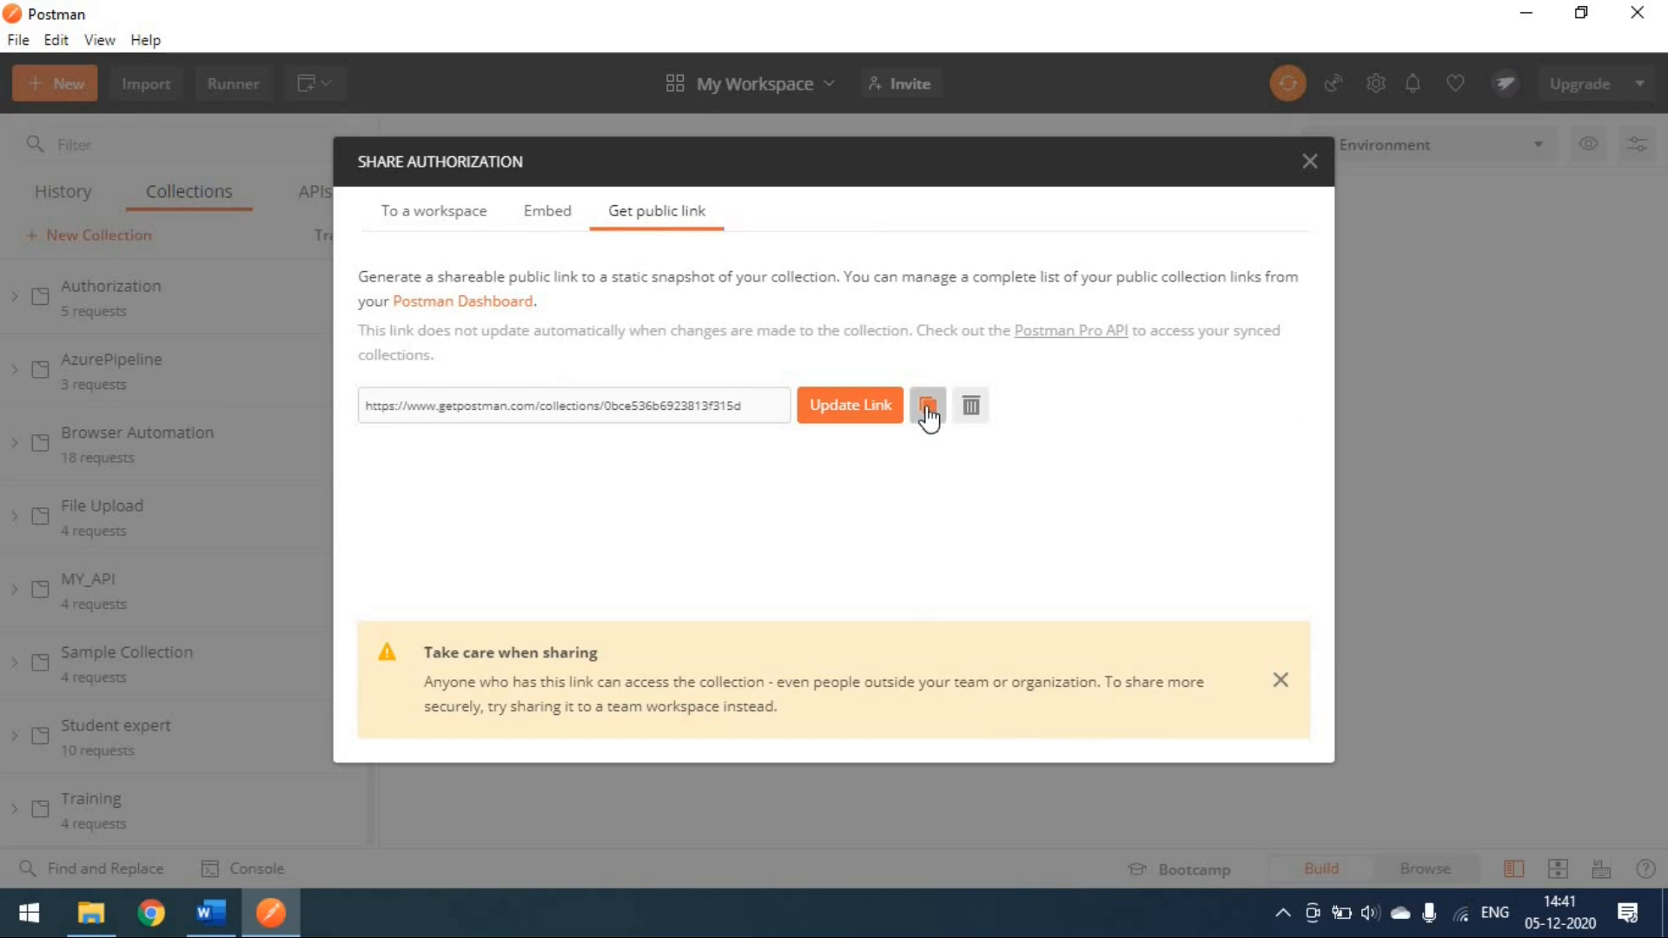
pyautogui.click(1309, 162)
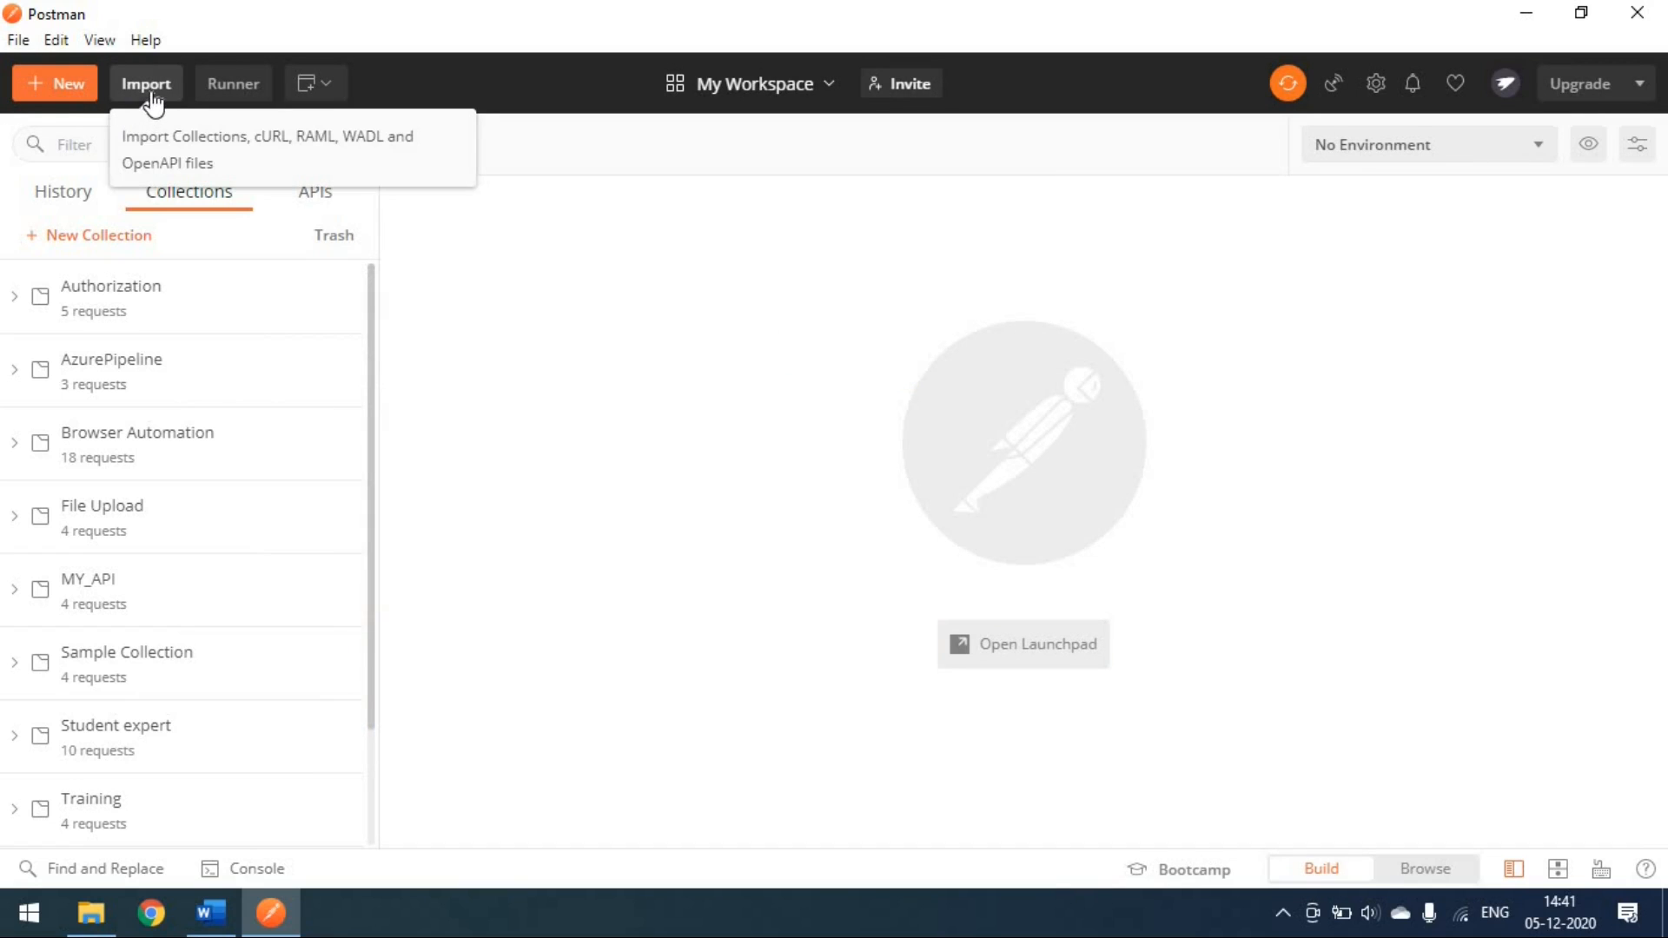
# Step: Import the Authorization collection from its pasted public link as a separate 5-request copy
pyautogui.click(148, 85)
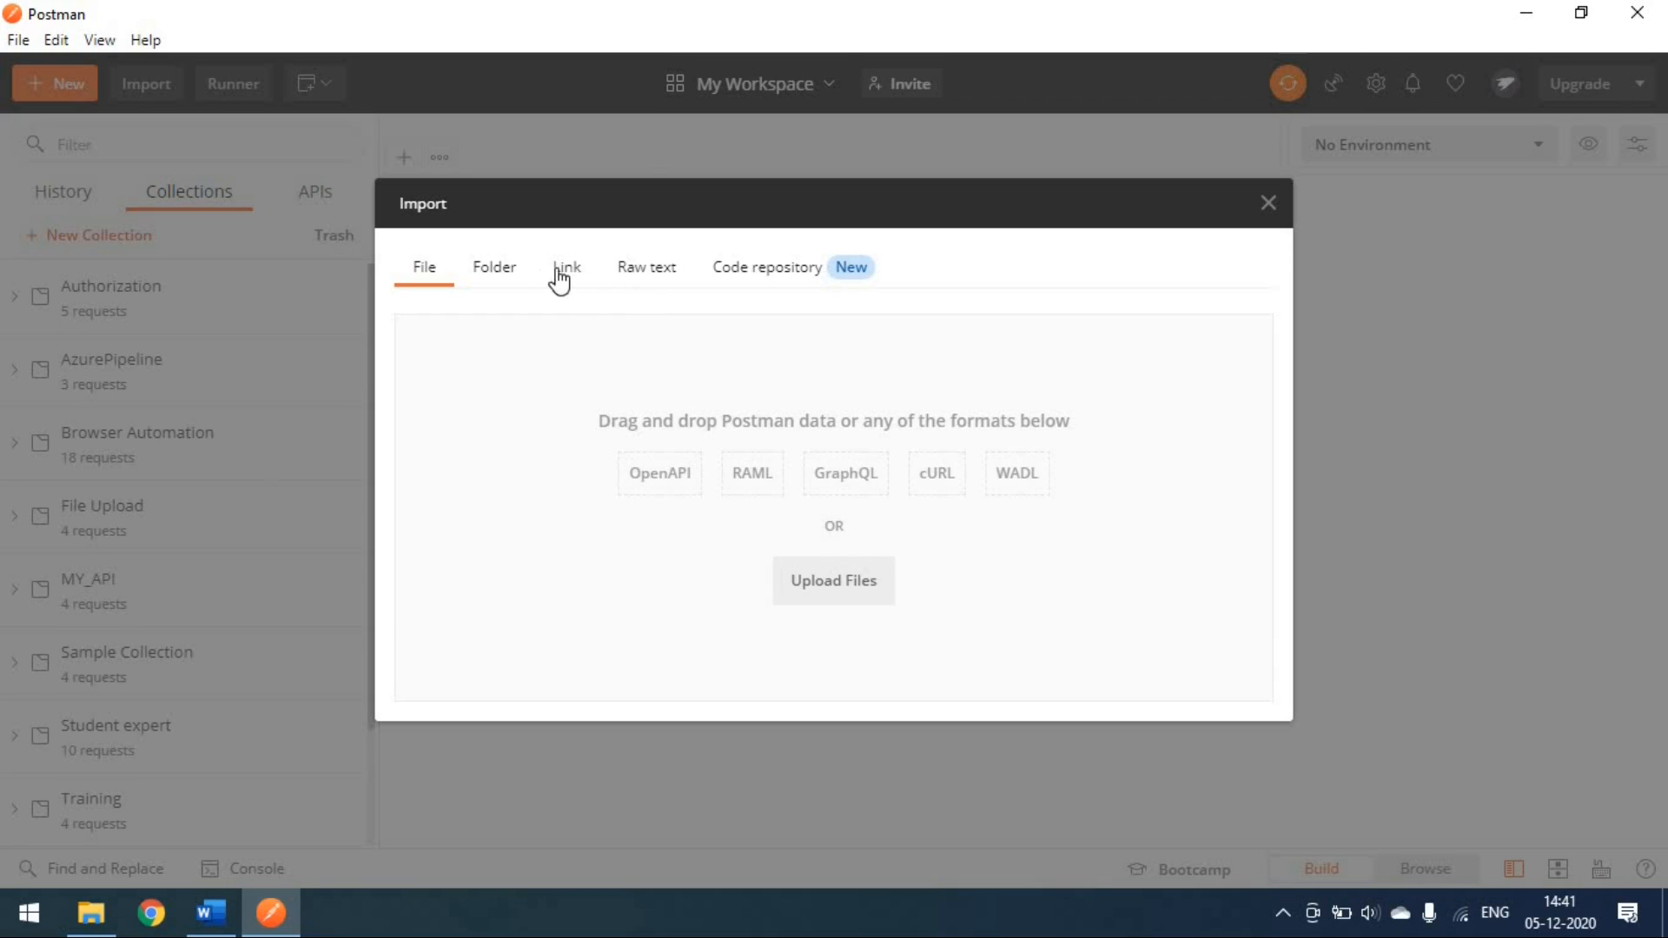
pyautogui.click(566, 267)
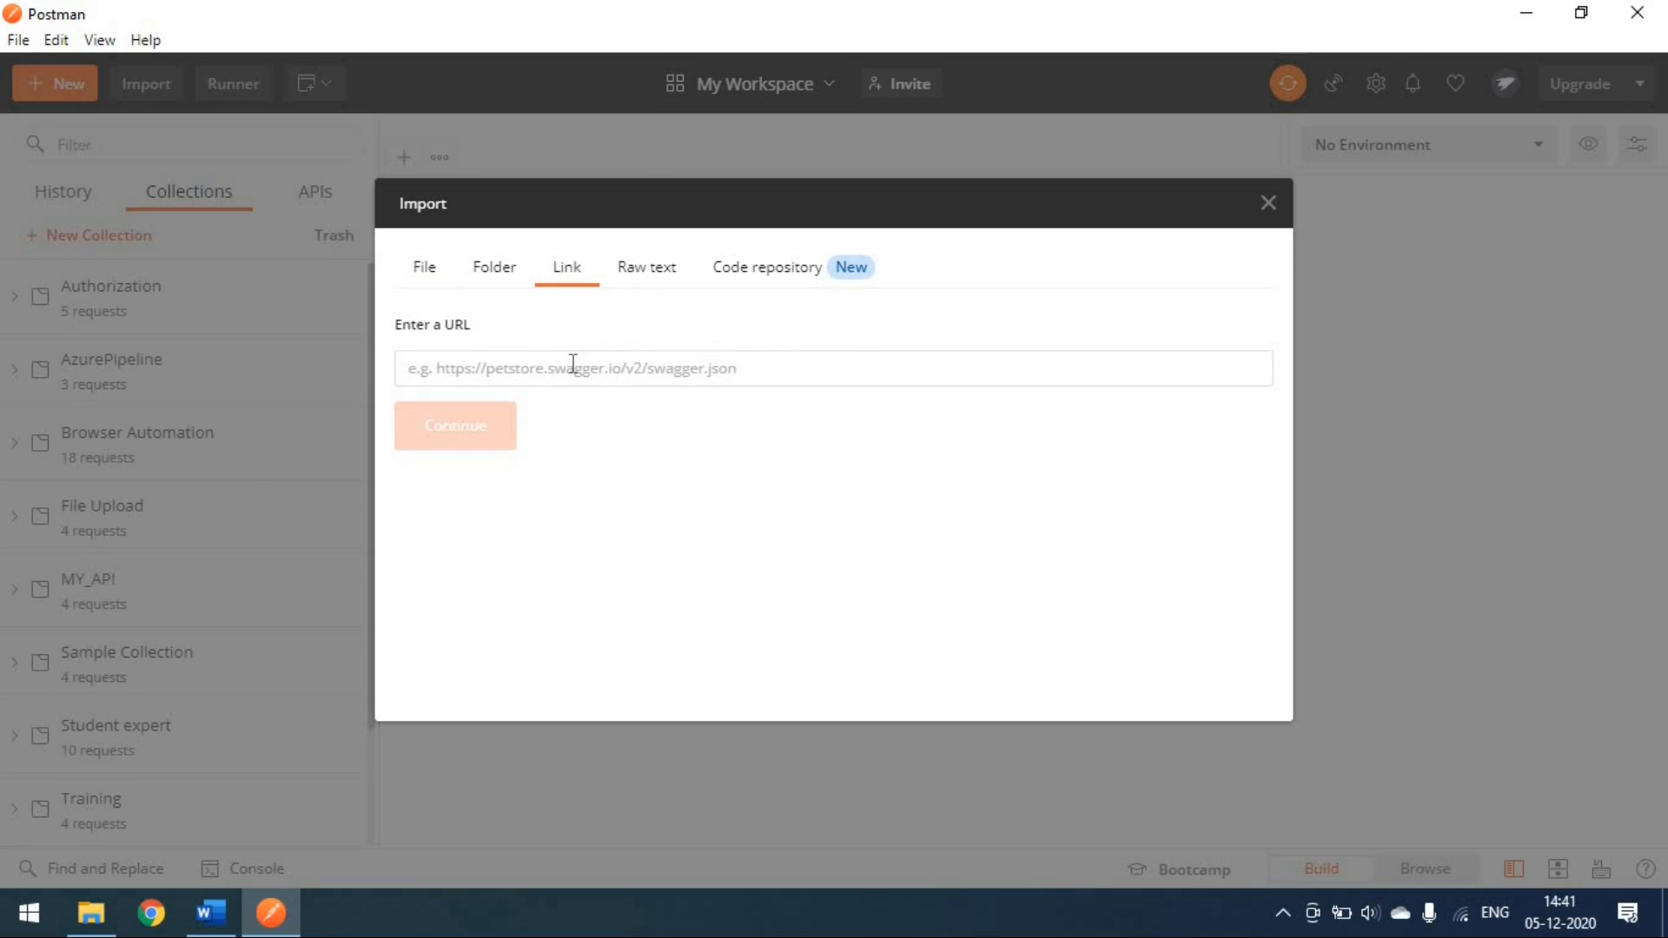
pyautogui.click(573, 363)
pyautogui.click(475, 444)
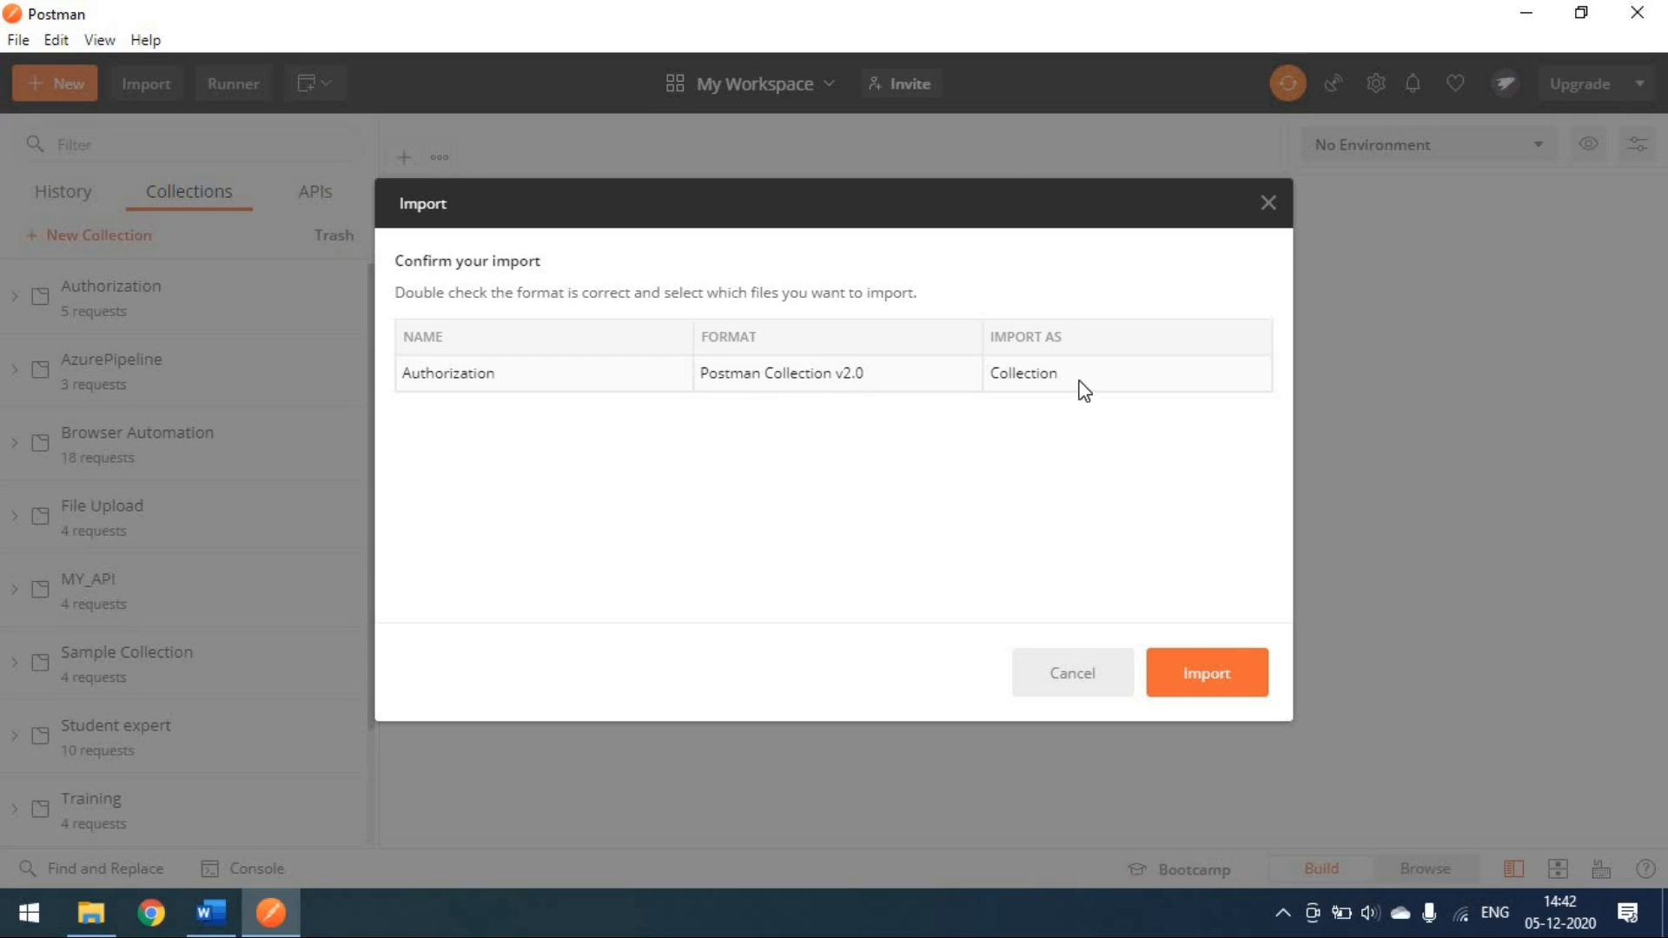
pyautogui.click(1219, 690)
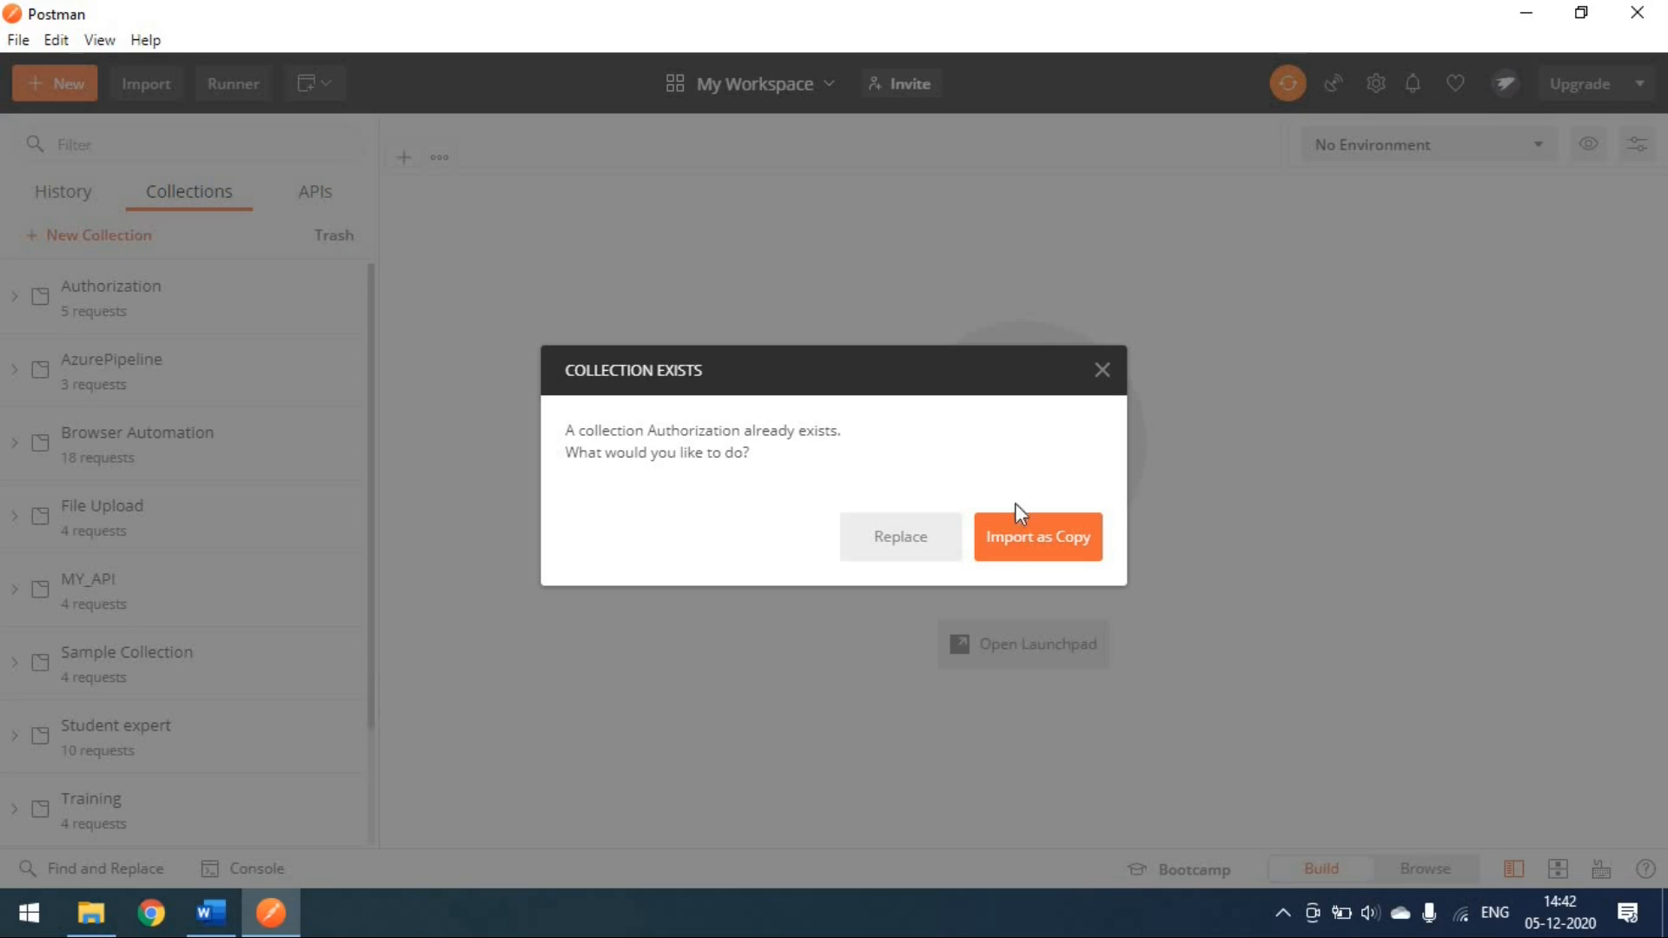
pyautogui.click(1028, 552)
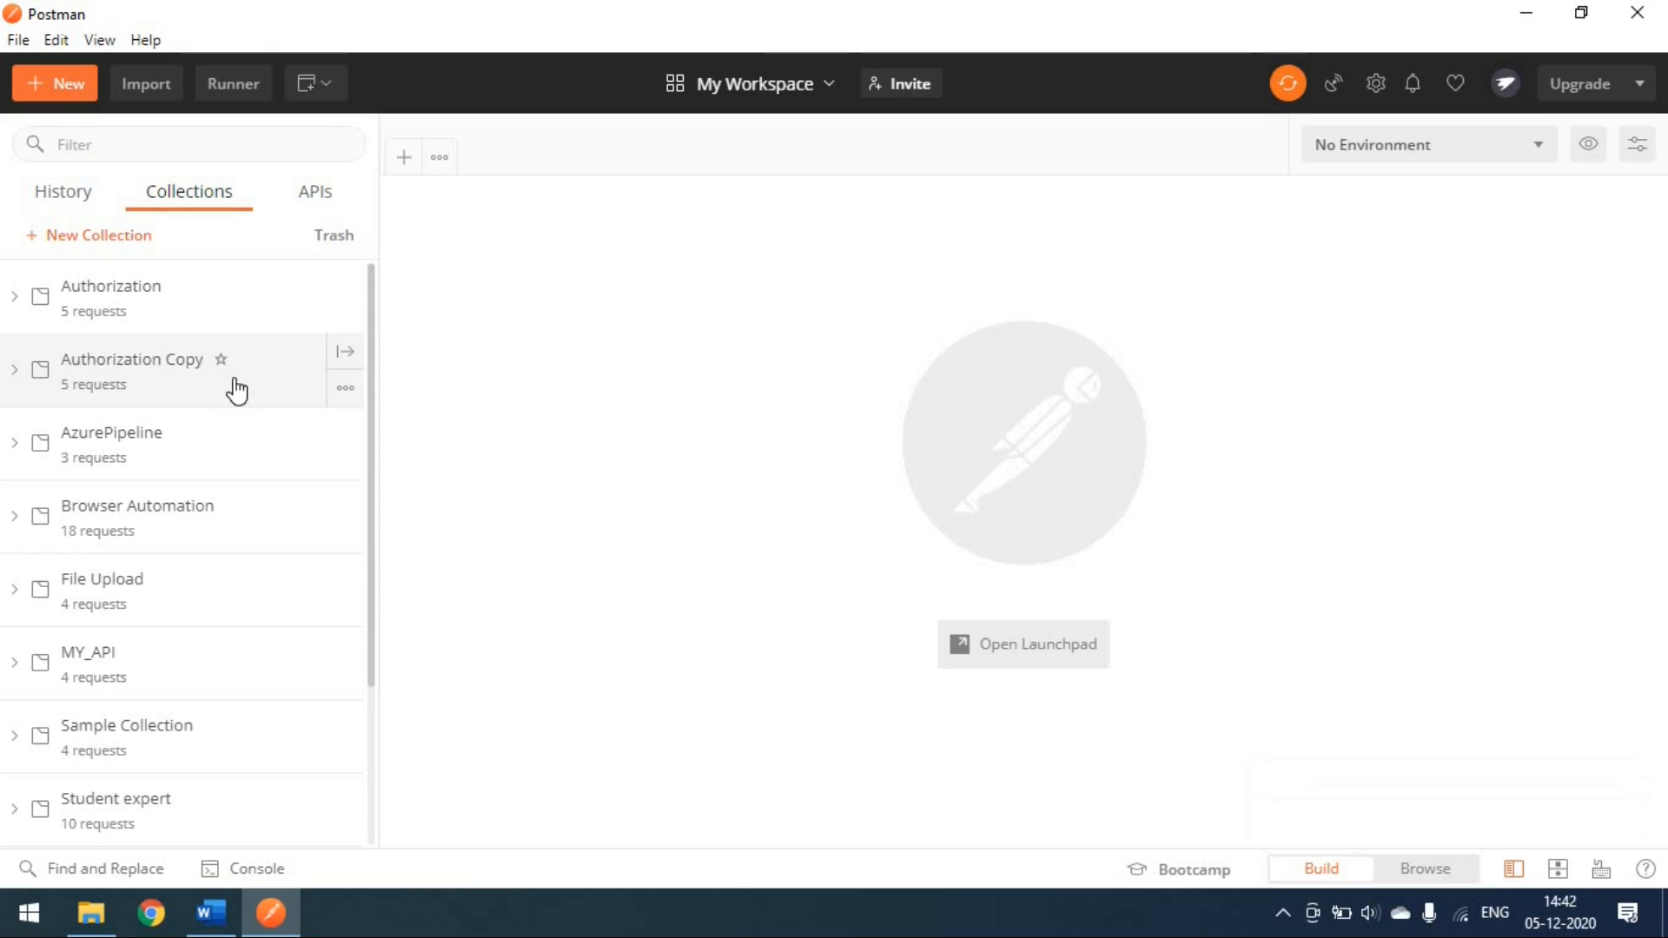
# Step: Look at the Import dialog's Raw text option, then close the dialog
pyautogui.click(165, 87)
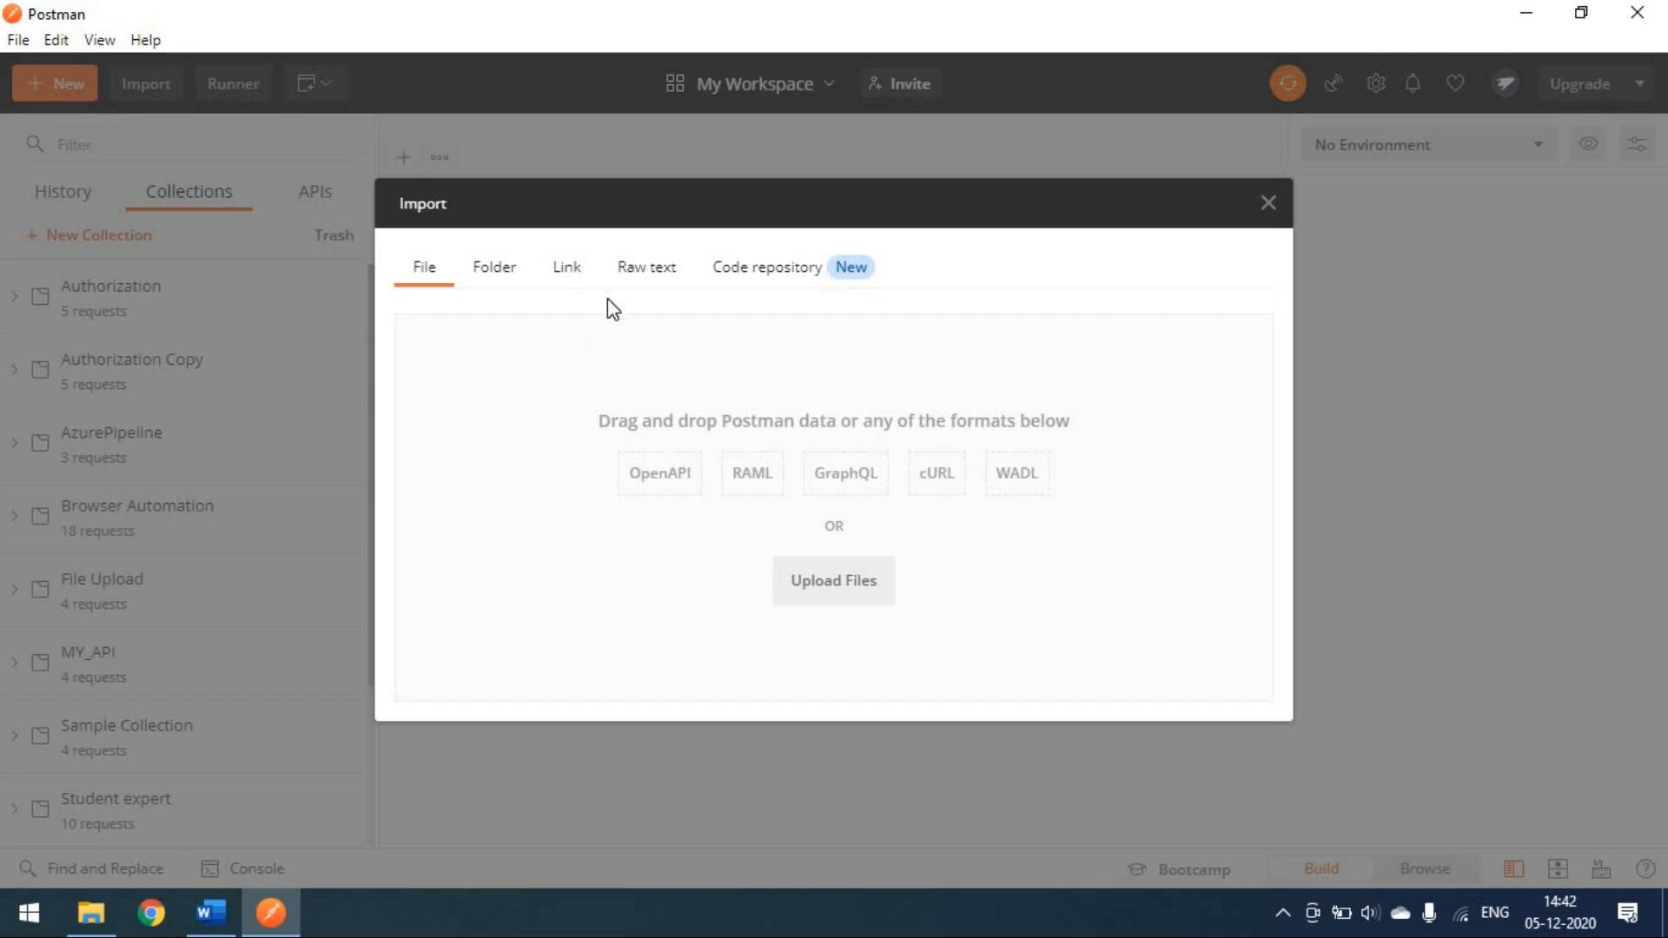
pyautogui.click(654, 281)
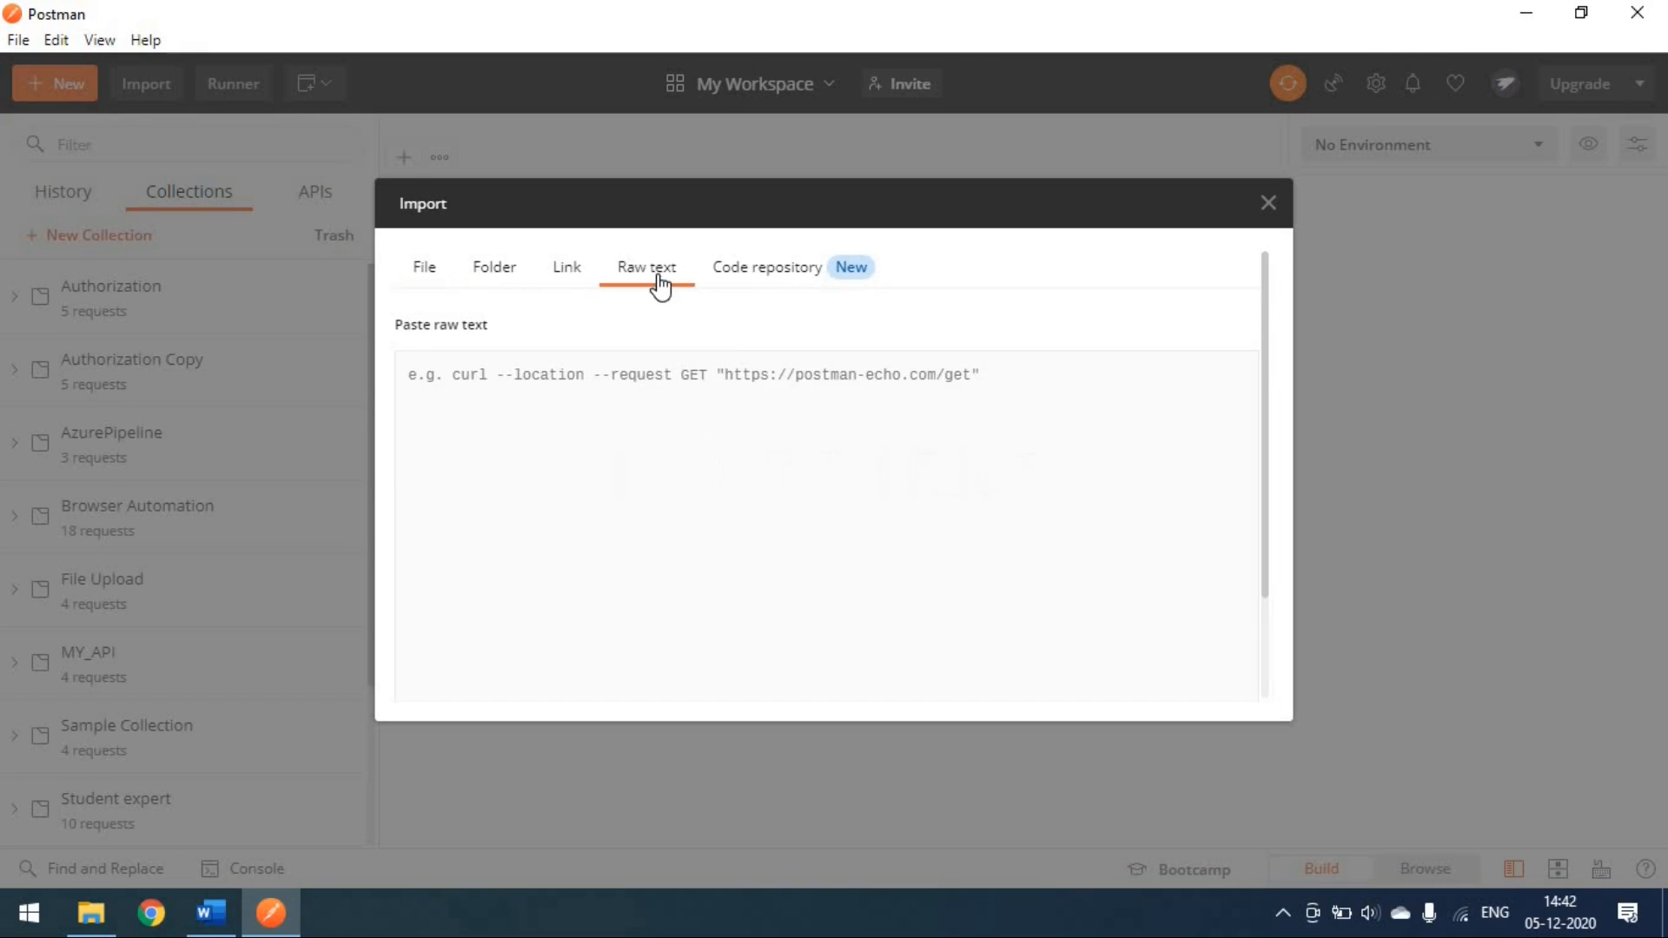
pyautogui.click(1269, 205)
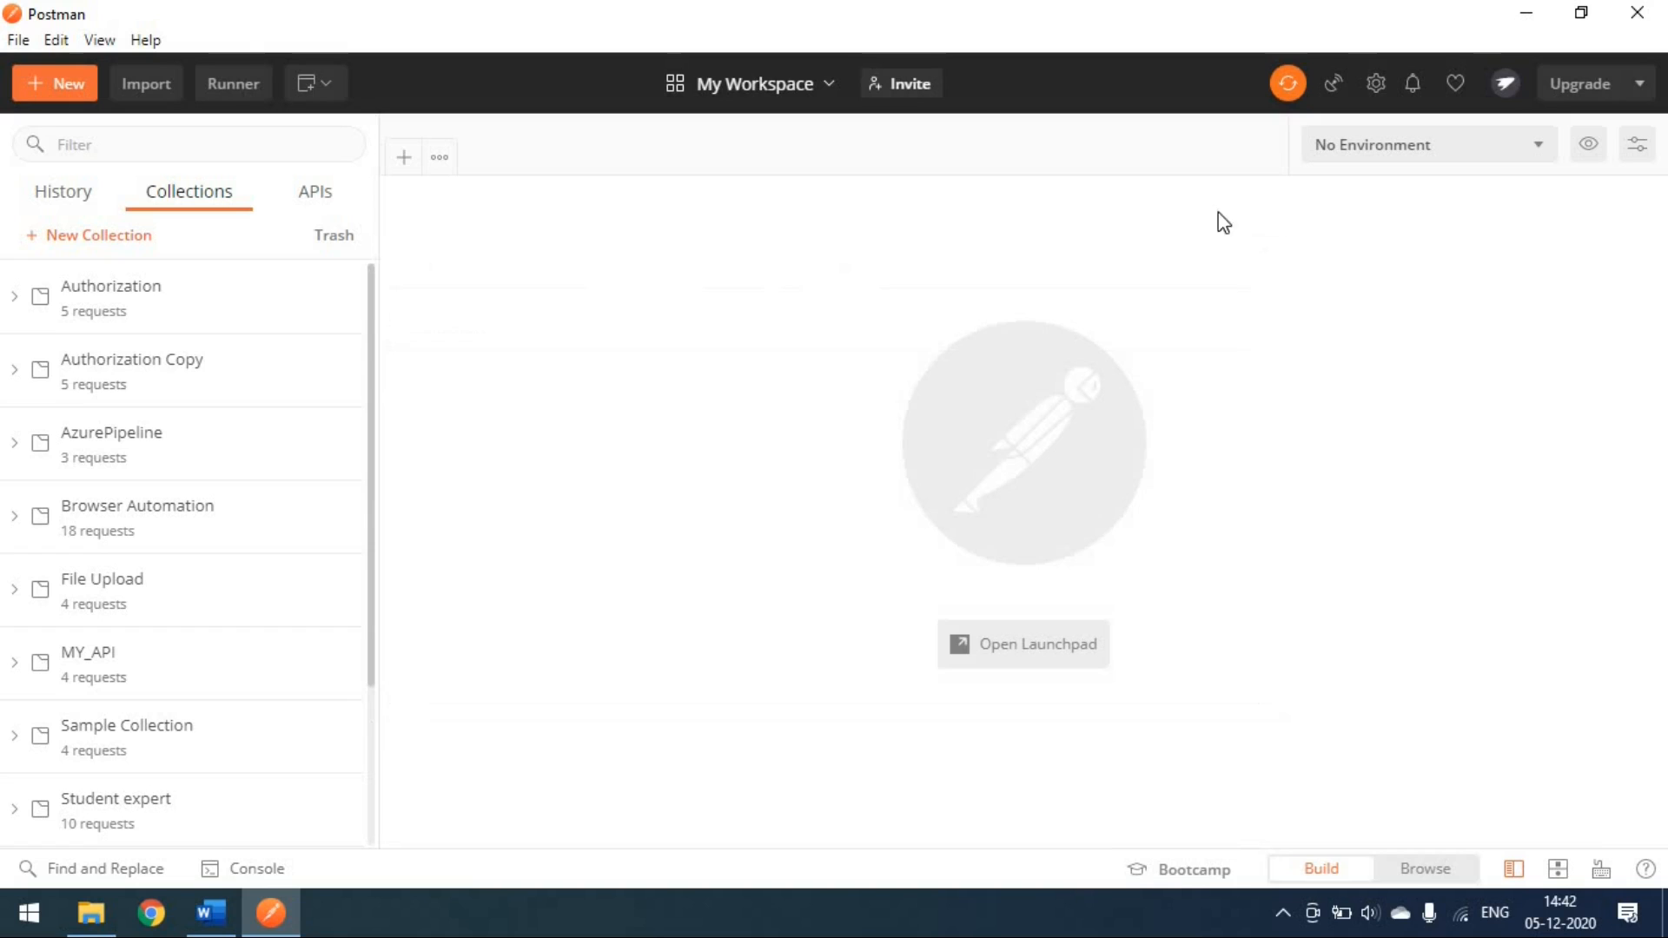
# Step: Open the Basic Auth request, widen its pane, and copy its generated cURL snippet
pyautogui.click(196, 364)
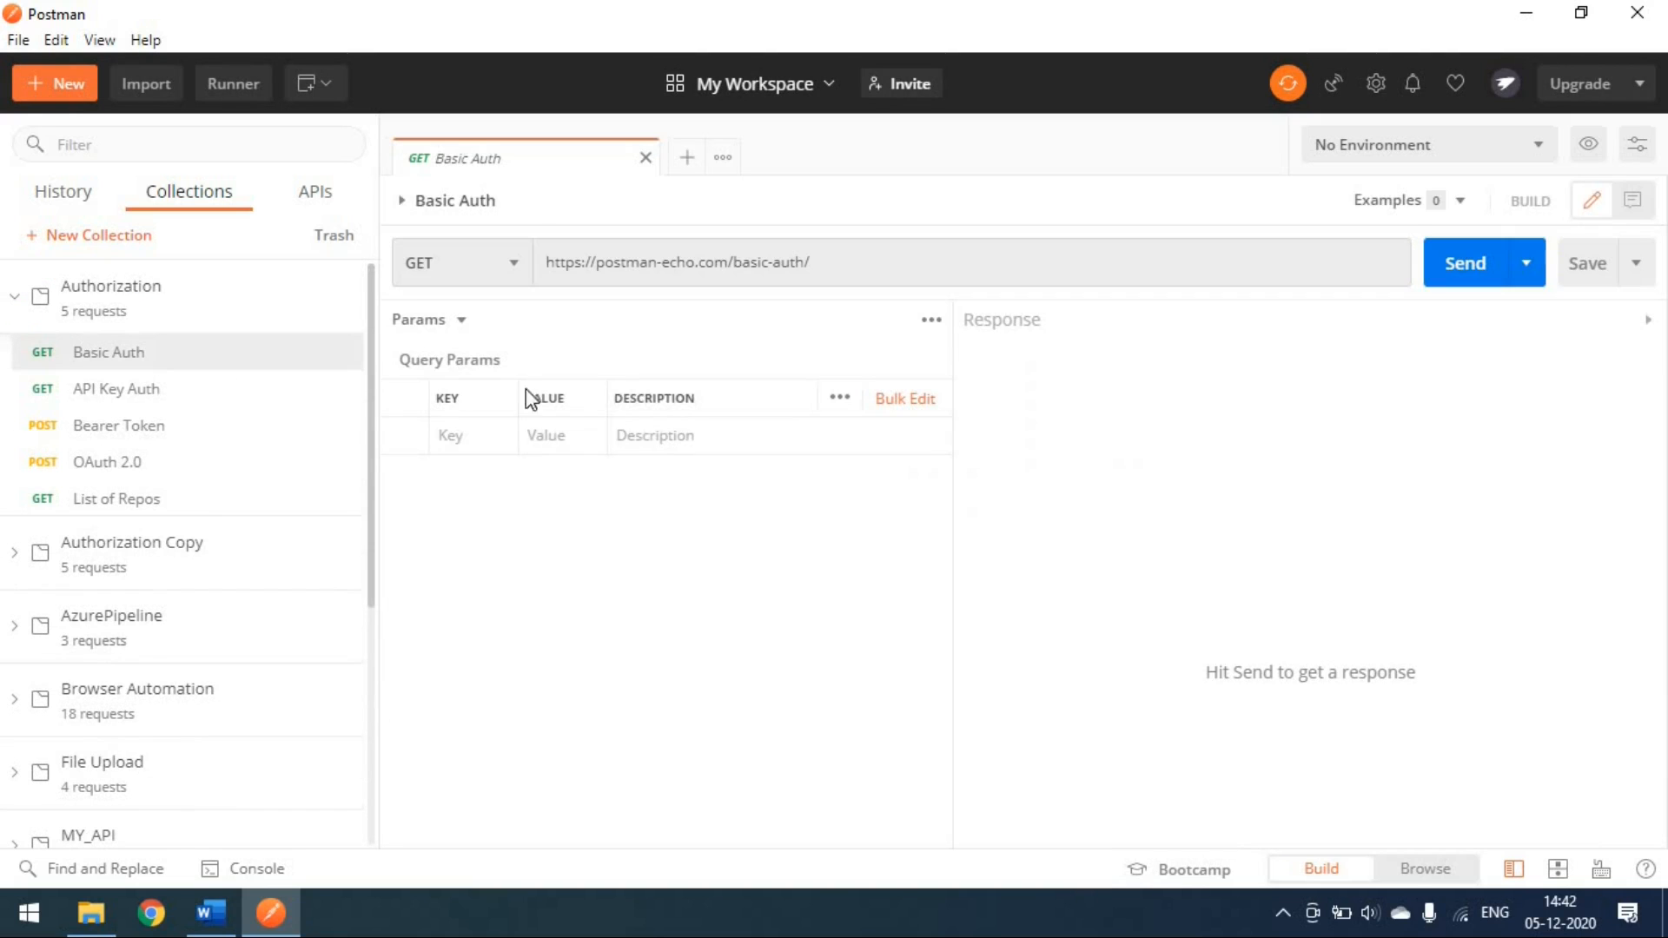
pyautogui.moveTo(956, 435); pyautogui.dragTo(1296, 383)
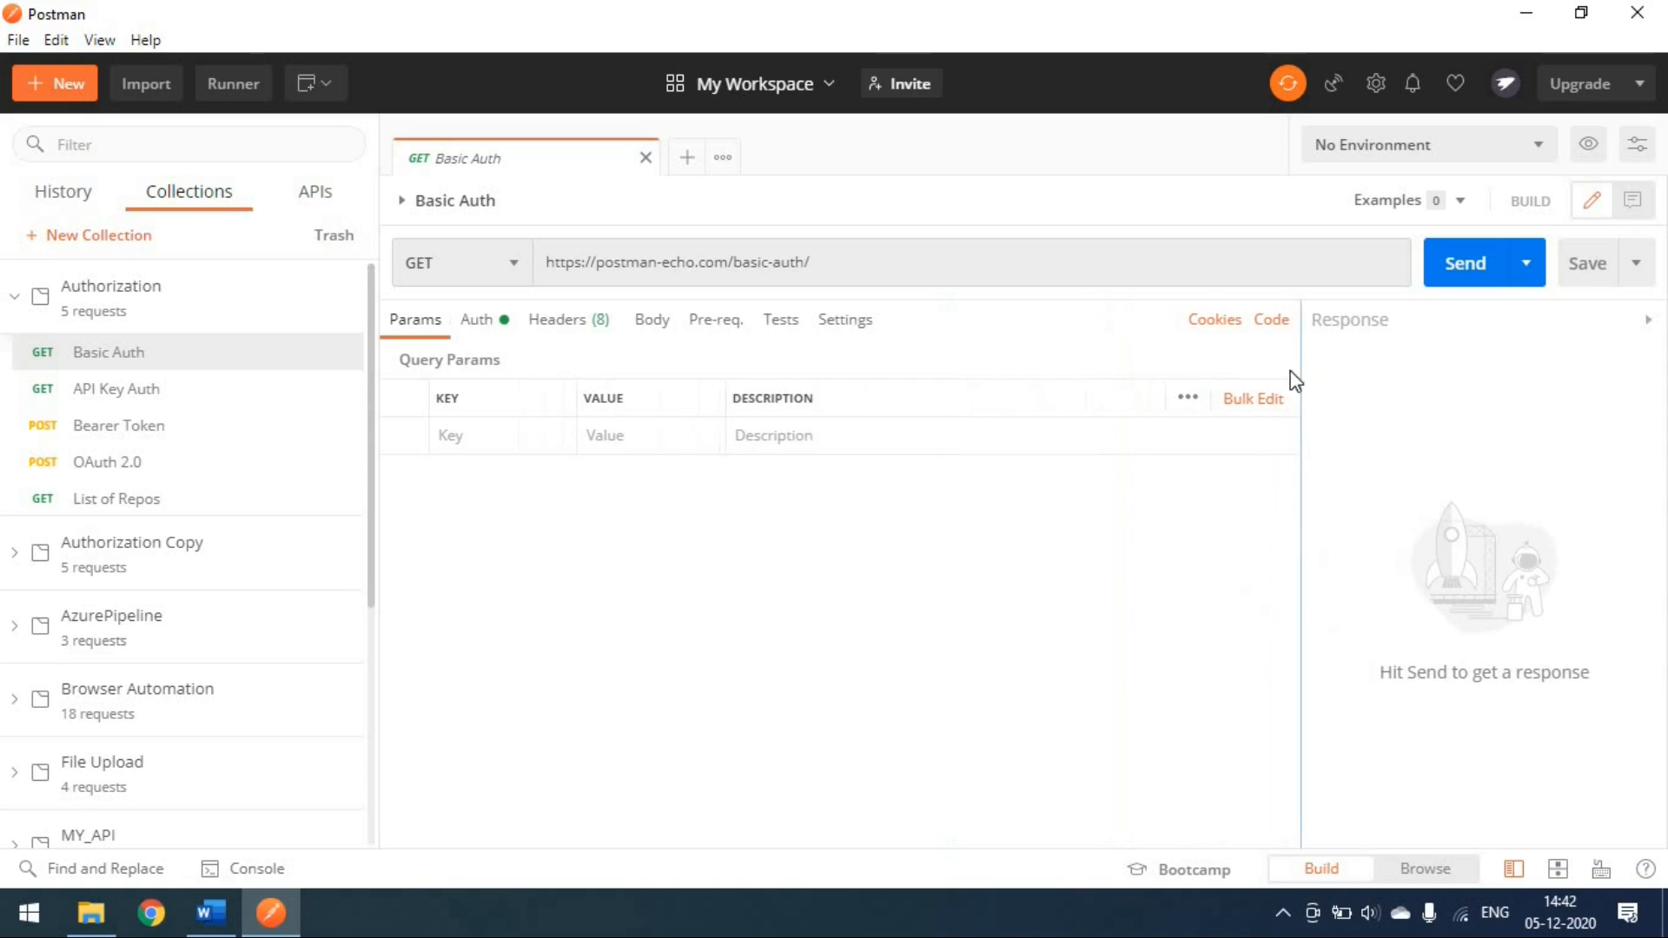
pyautogui.click(1274, 322)
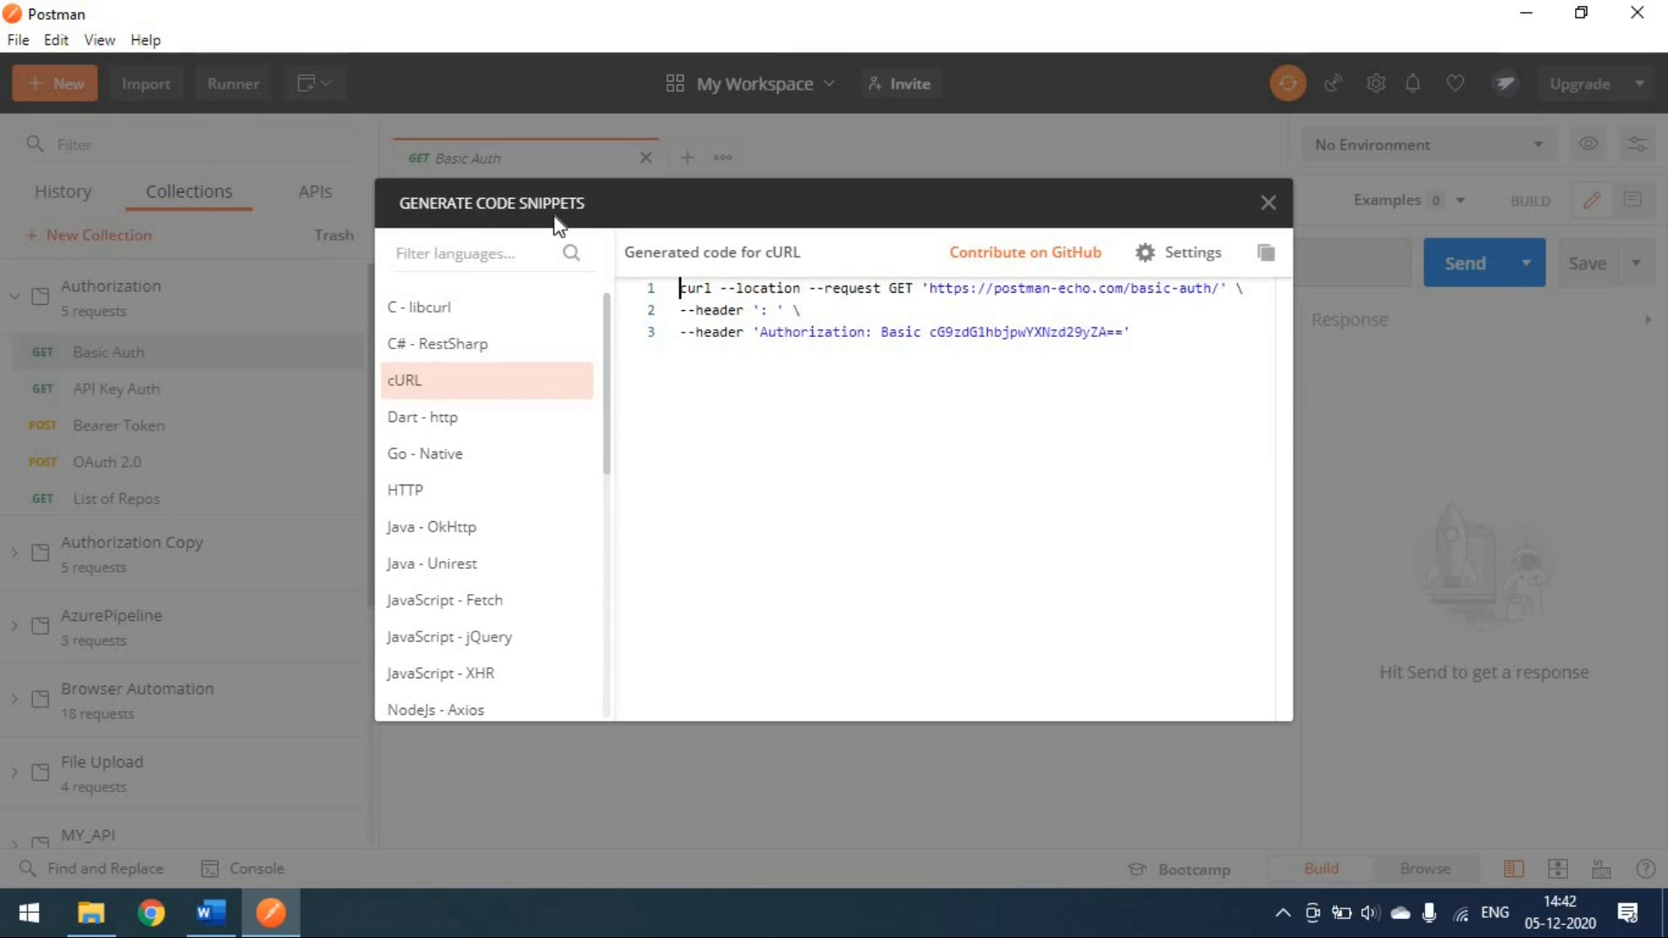
pyautogui.scroll(-2, 491, 511)
pyautogui.scroll(-6, 487, 522)
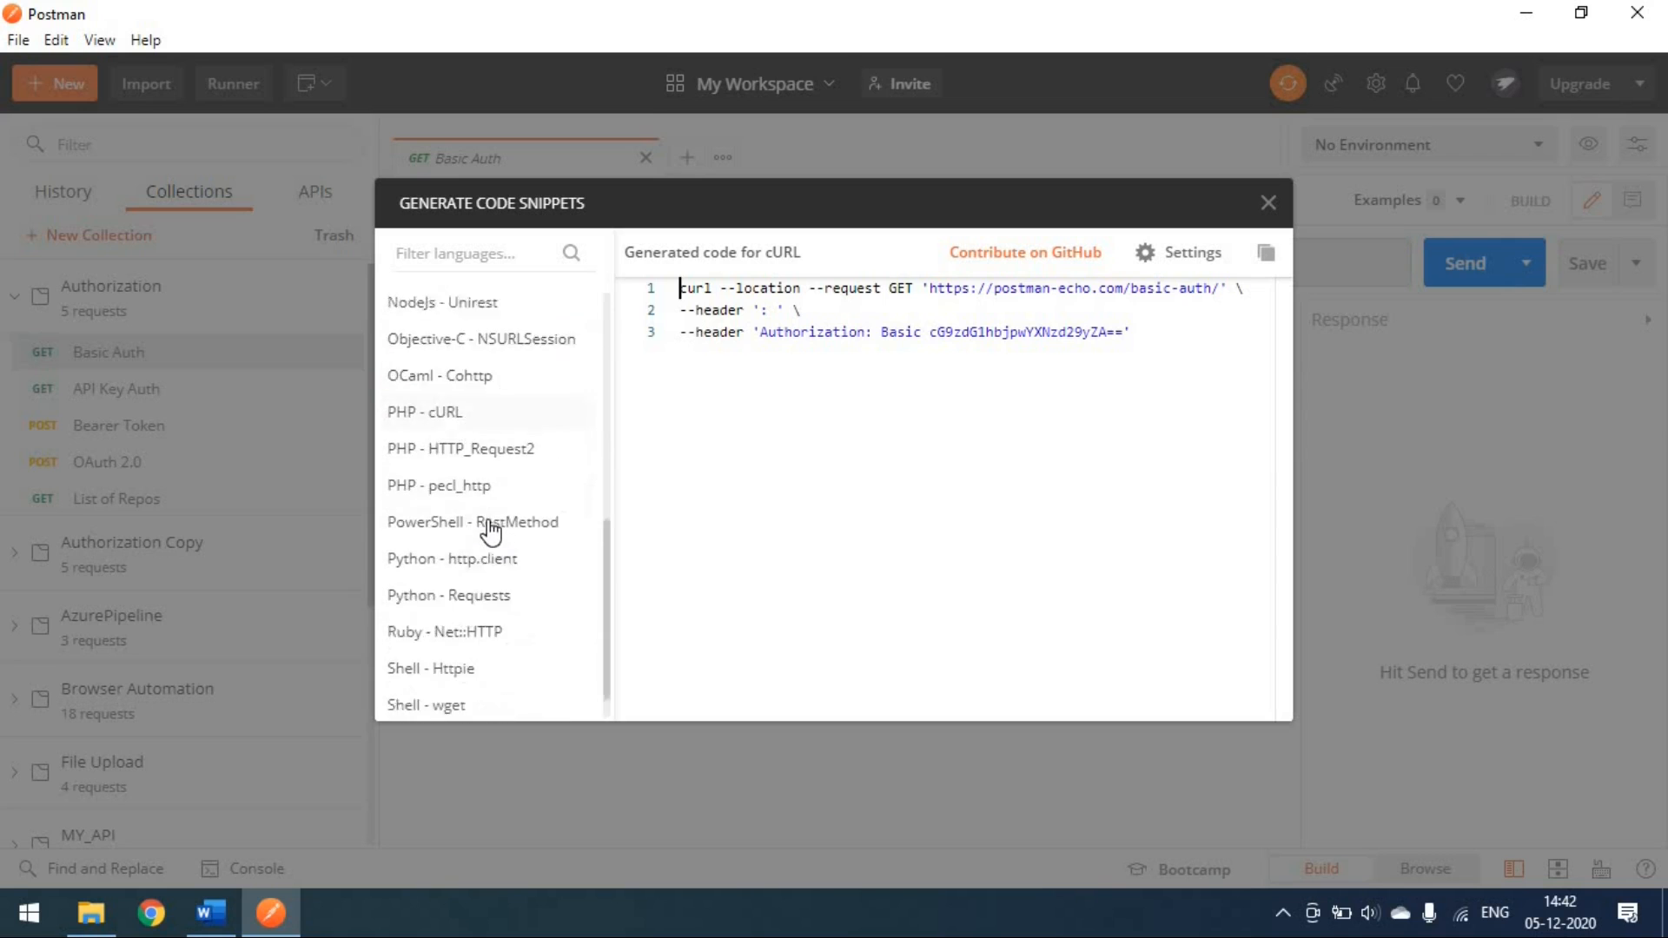
pyautogui.scroll(8, 487, 521)
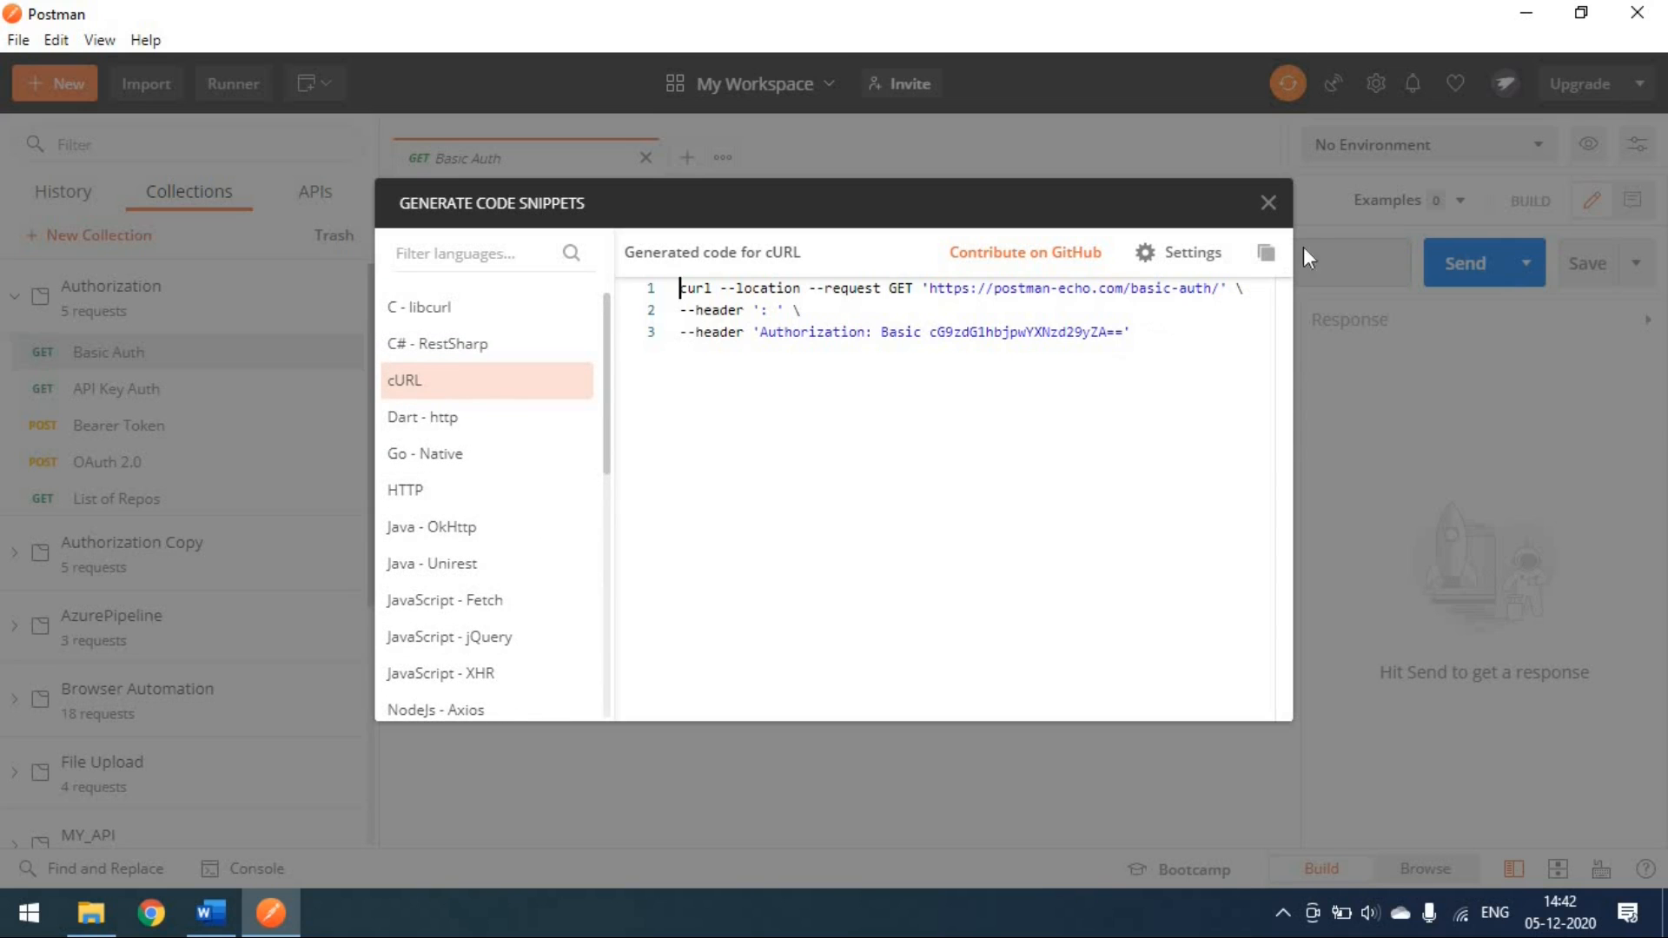
pyautogui.click(1265, 257)
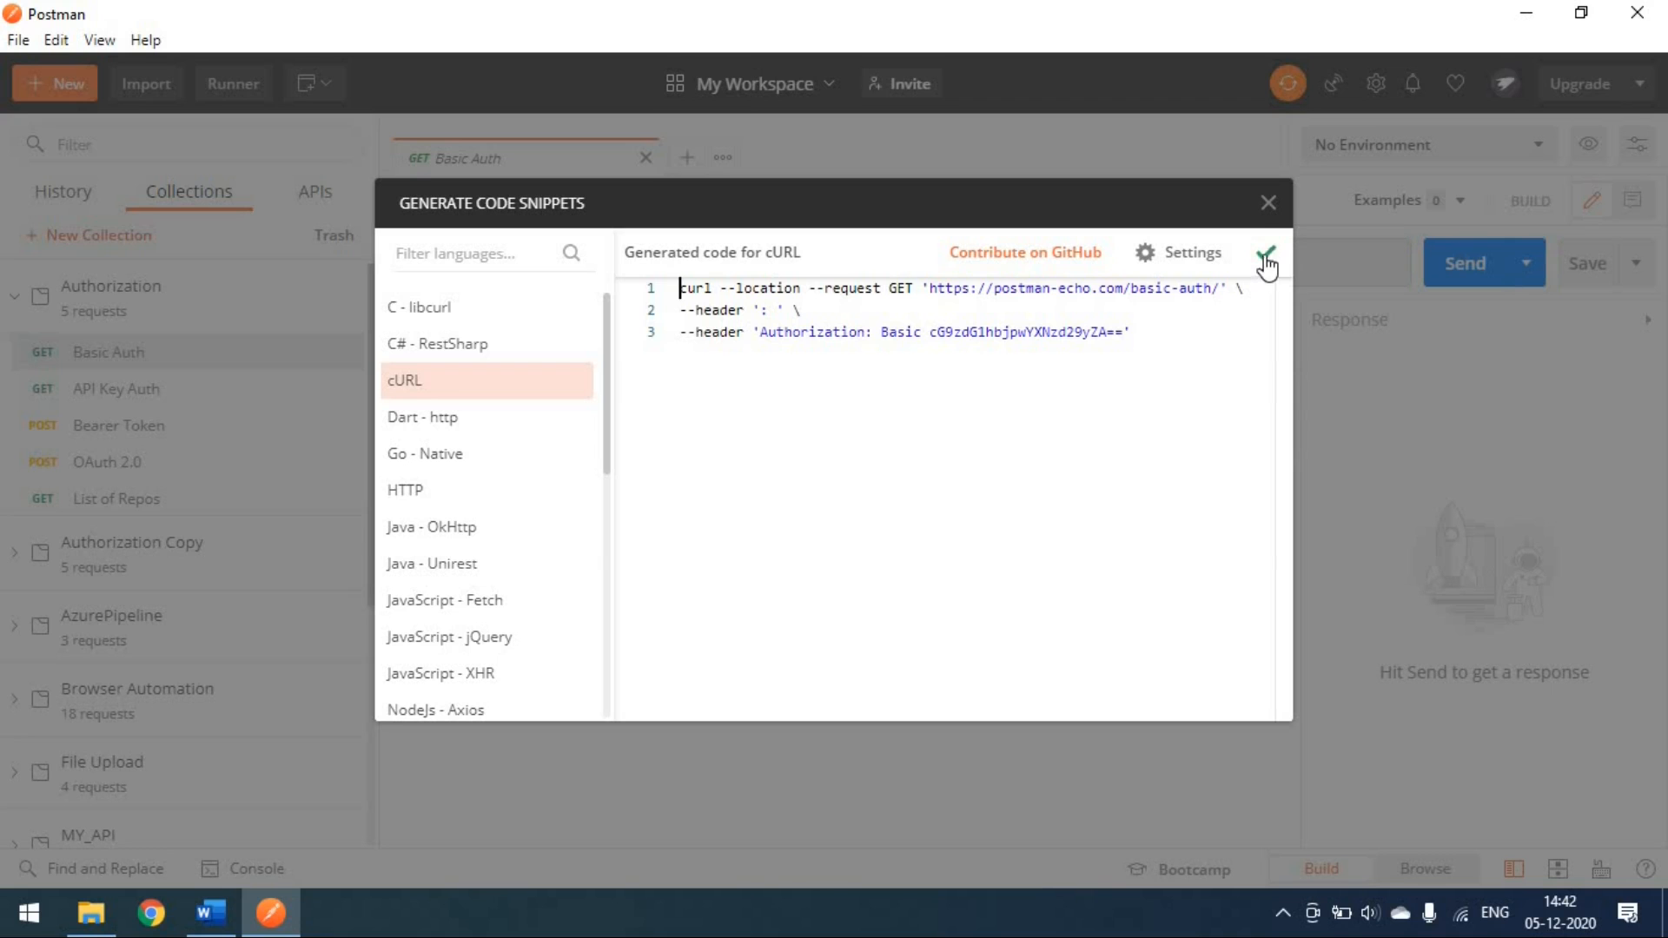
pyautogui.click(1267, 202)
pyautogui.click(154, 94)
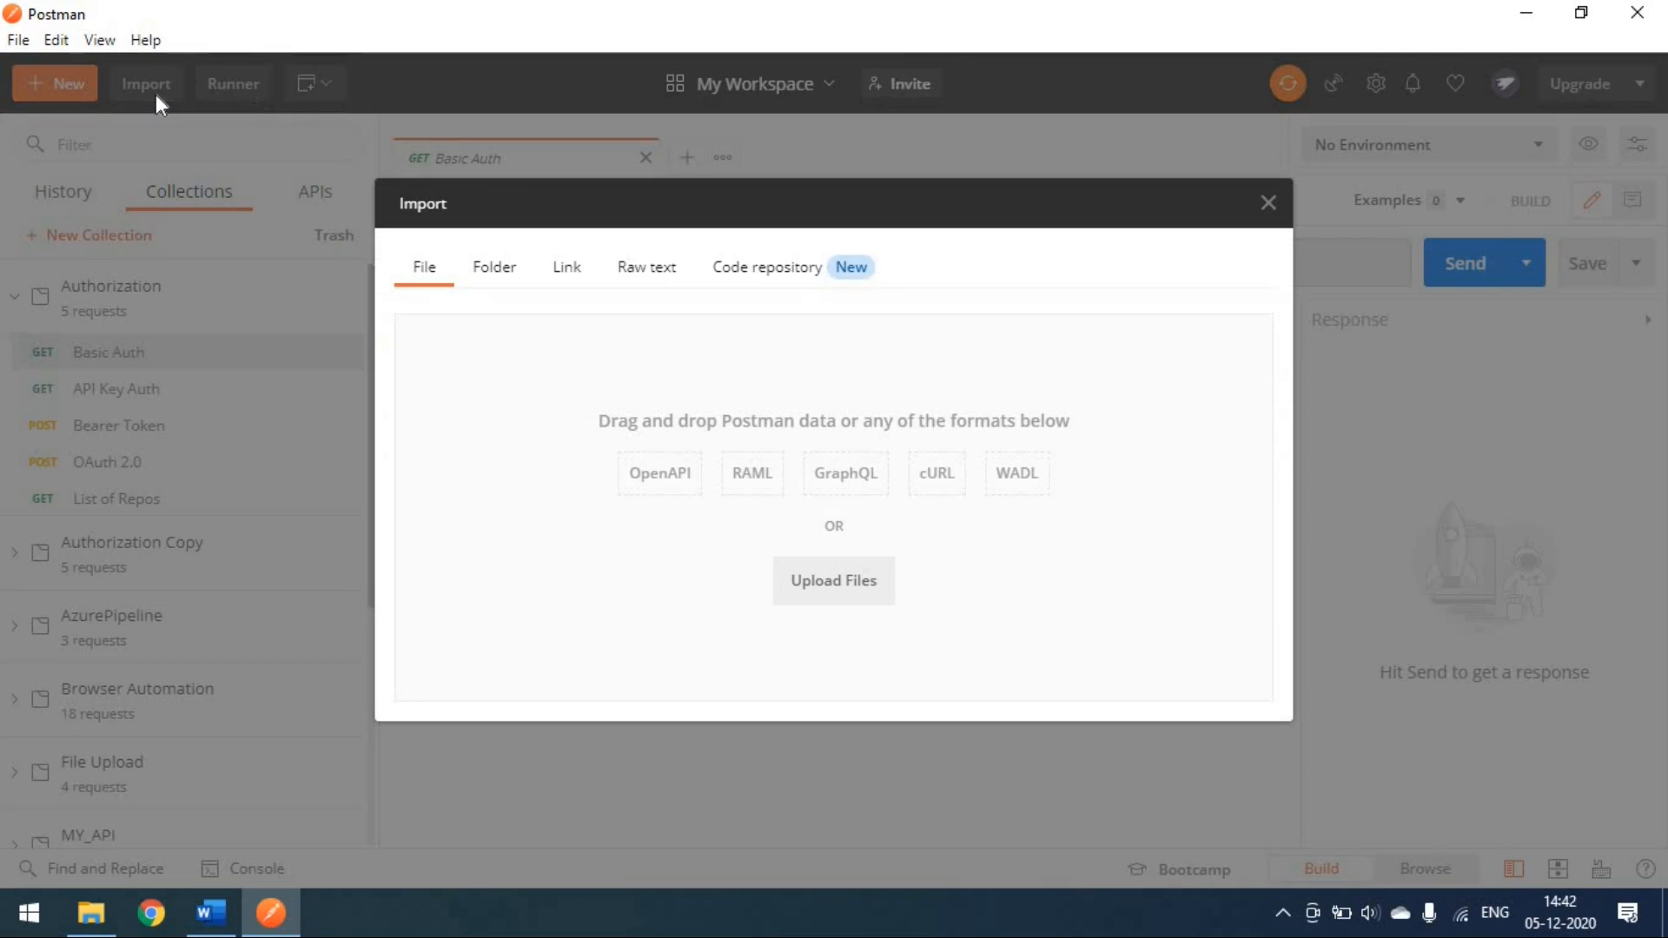
pyautogui.click(653, 271)
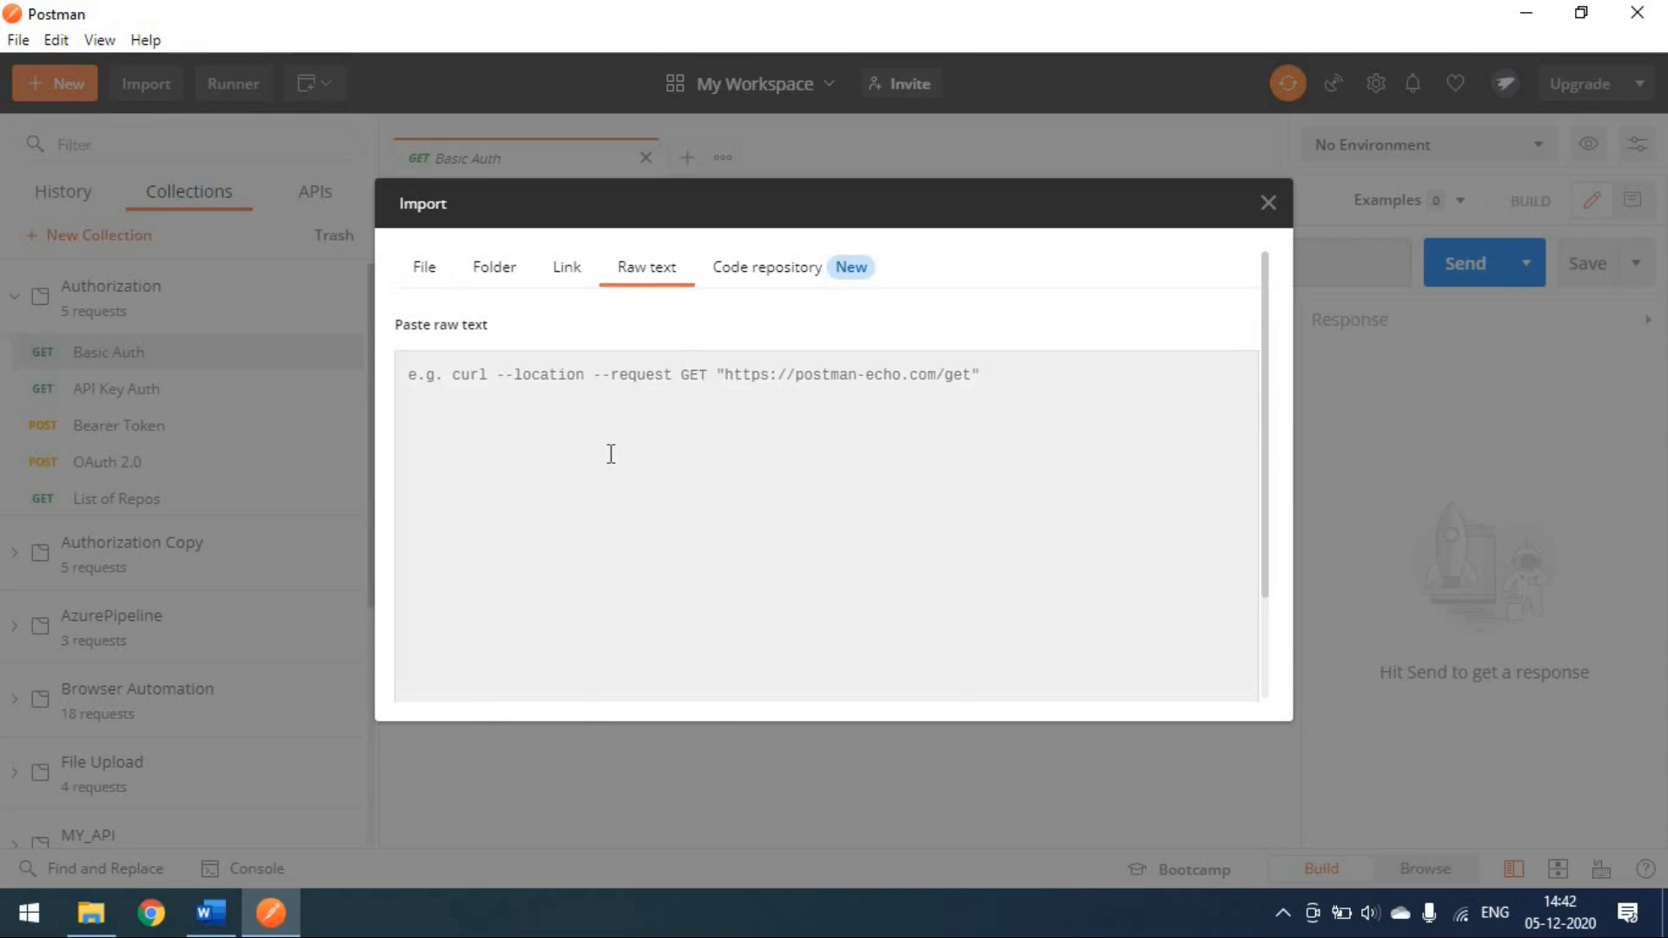
pyautogui.click(610, 453)
pyautogui.hotkey('ctrl', 'v')
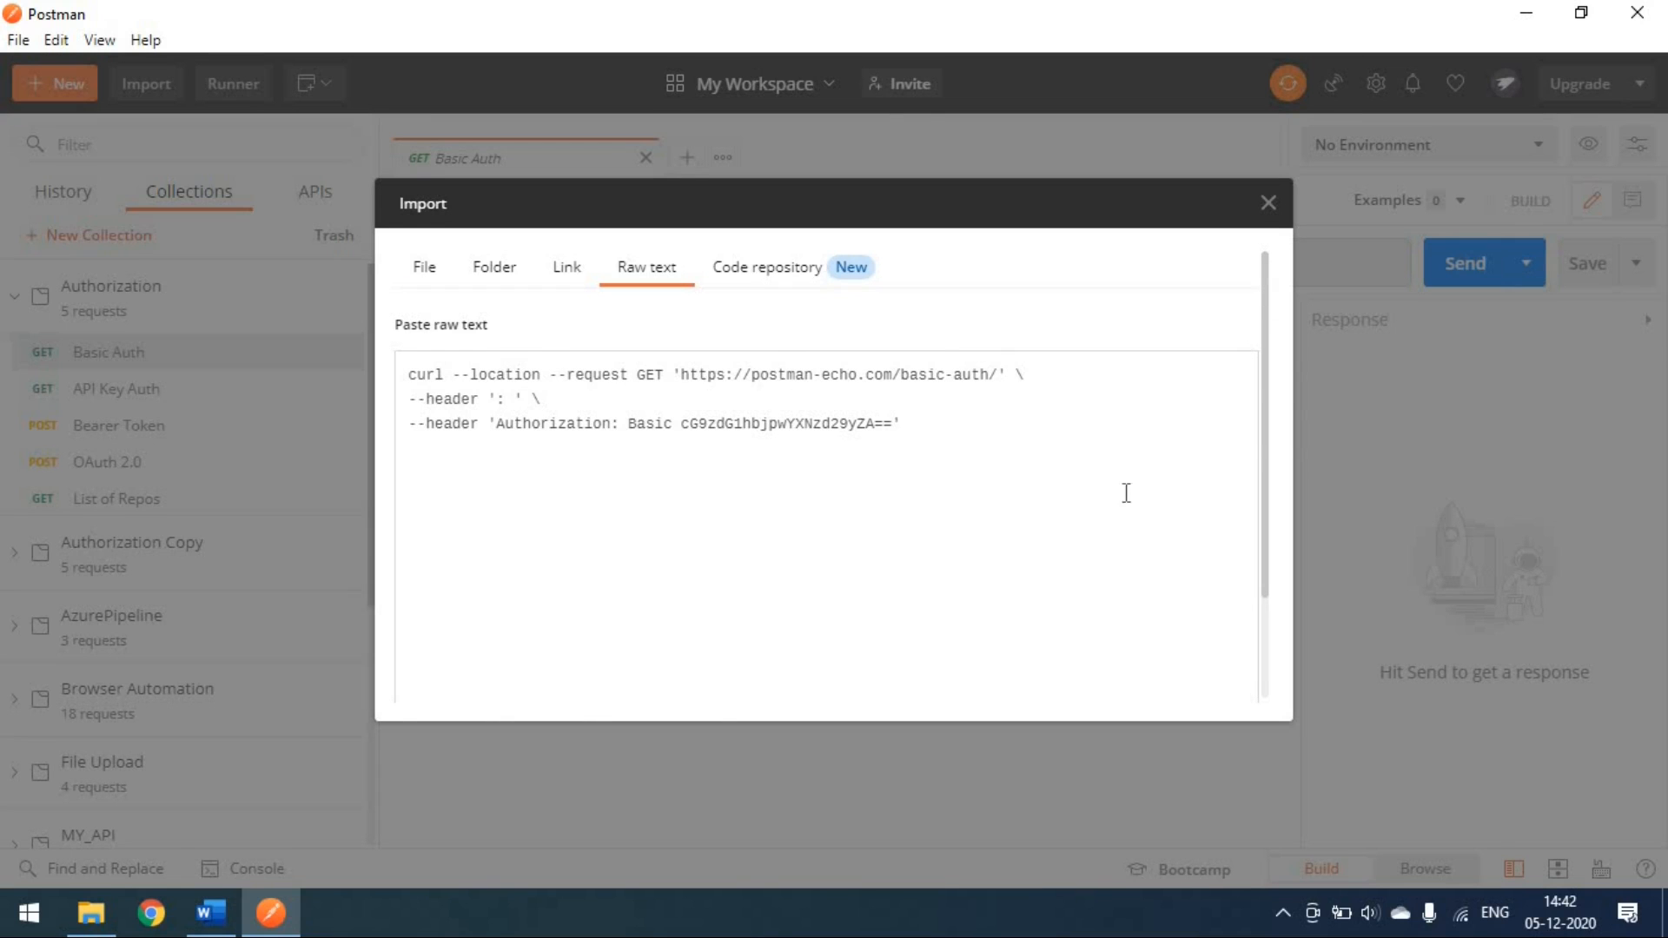
pyautogui.scroll(-2, 1134, 562)
pyautogui.click(501, 695)
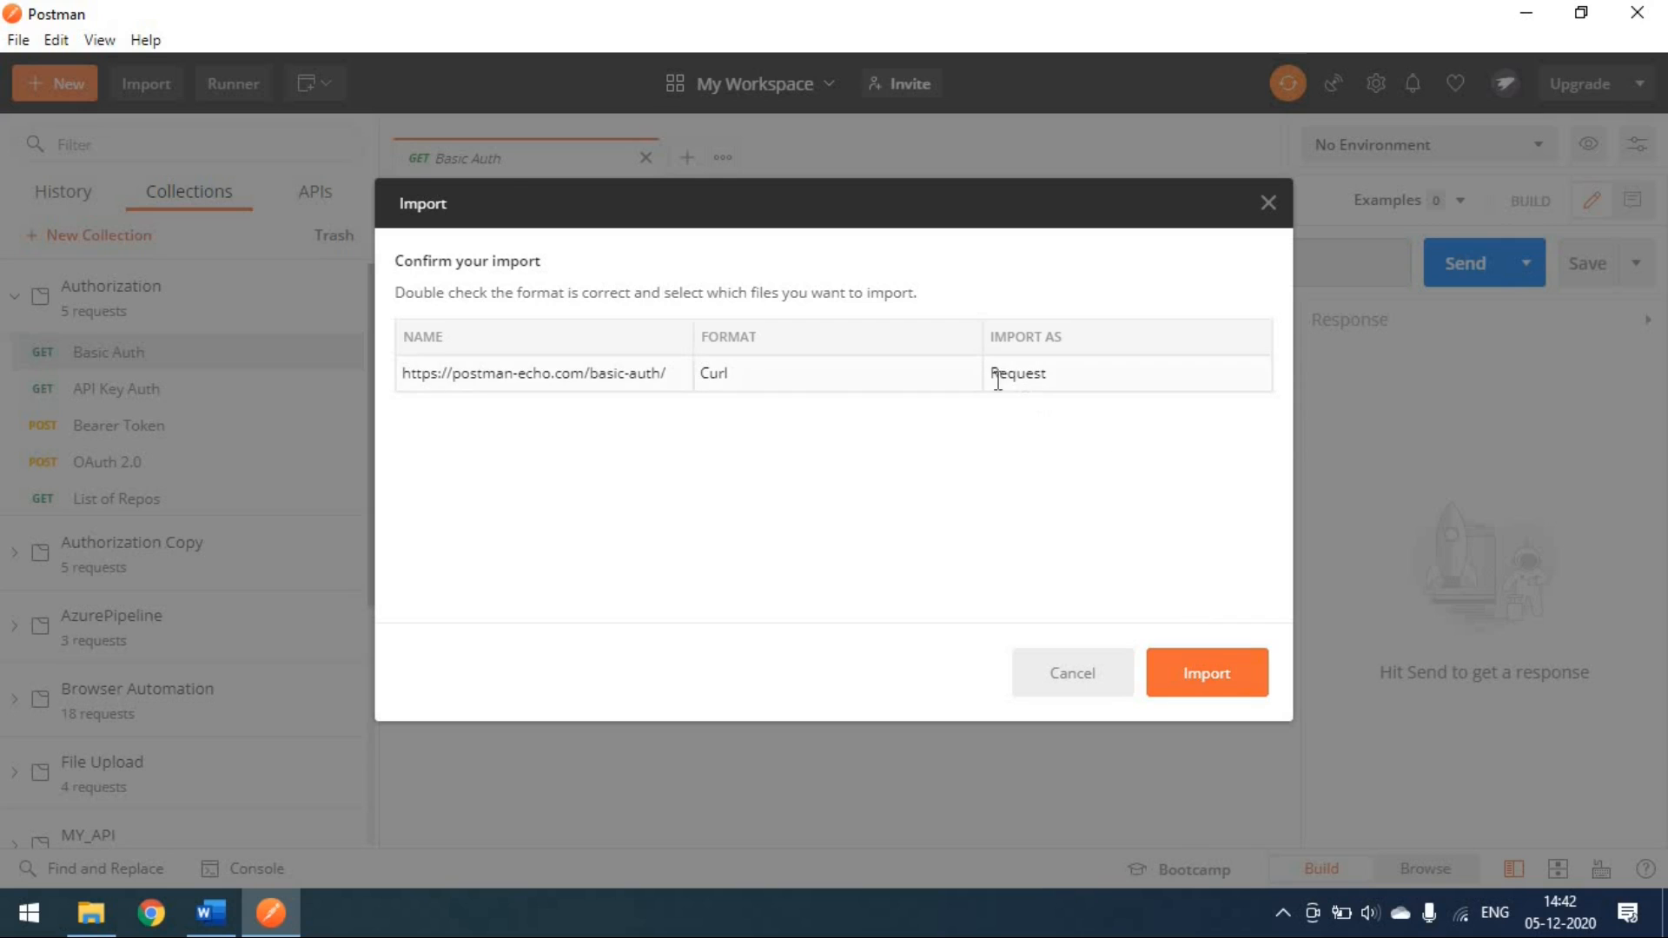
pyautogui.moveTo(995, 376); pyautogui.dragTo(1060, 383)
pyautogui.click(1051, 493)
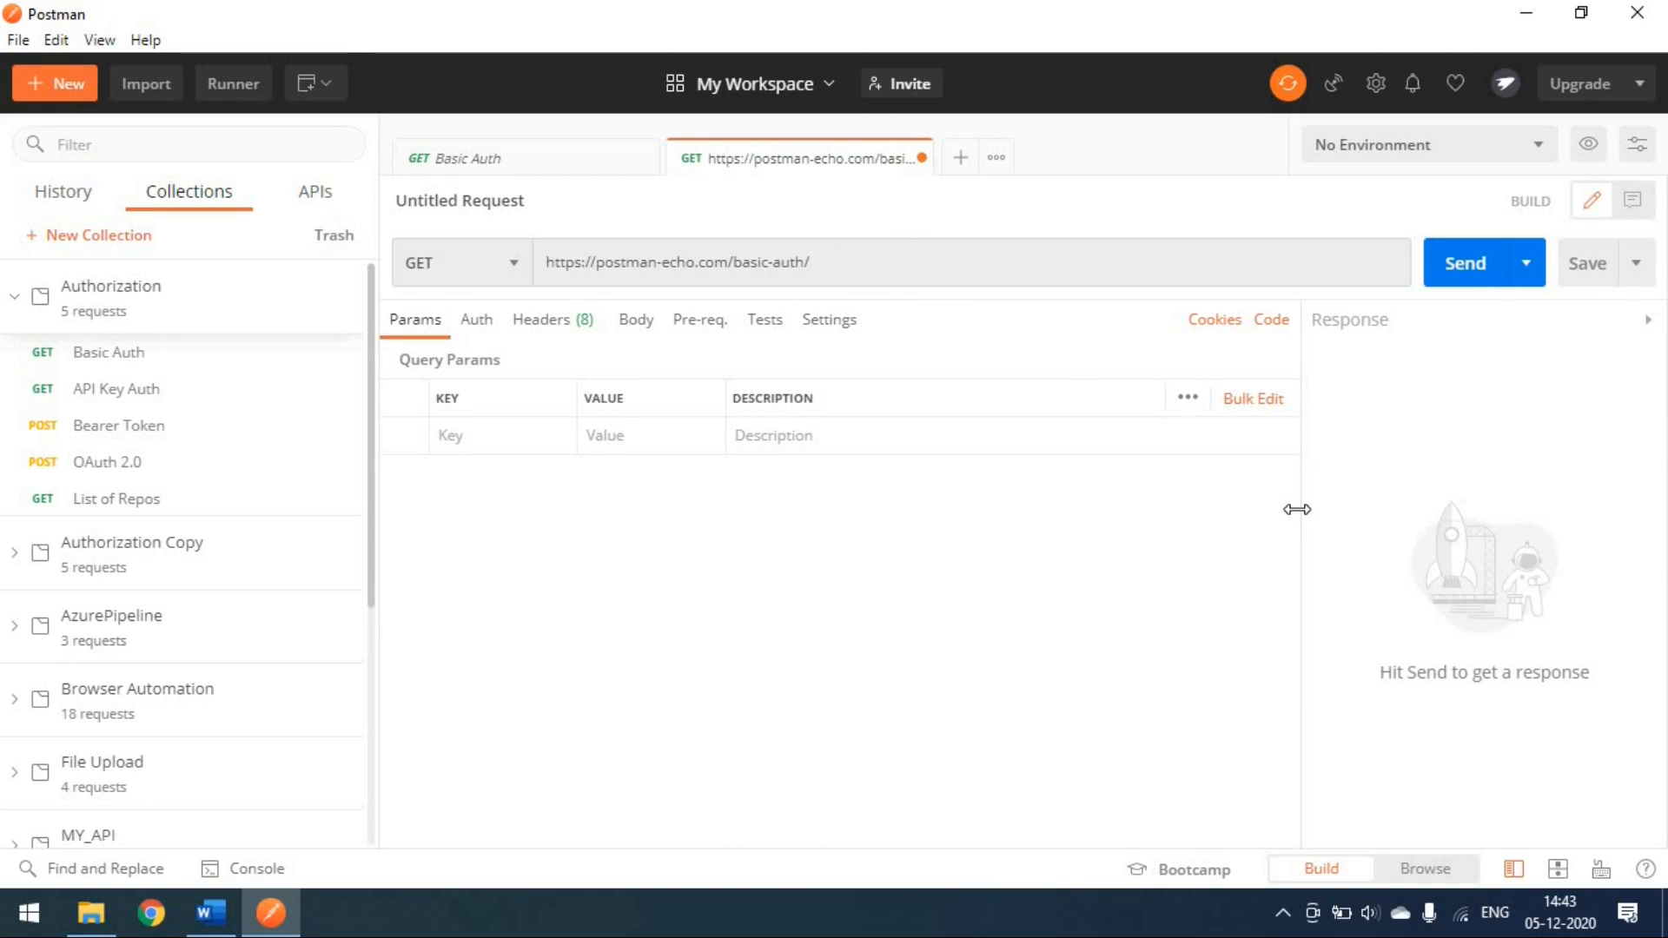
# Step: Compare with the original request and set the imported request's authorization type to Basic Auth
pyautogui.click(516, 171)
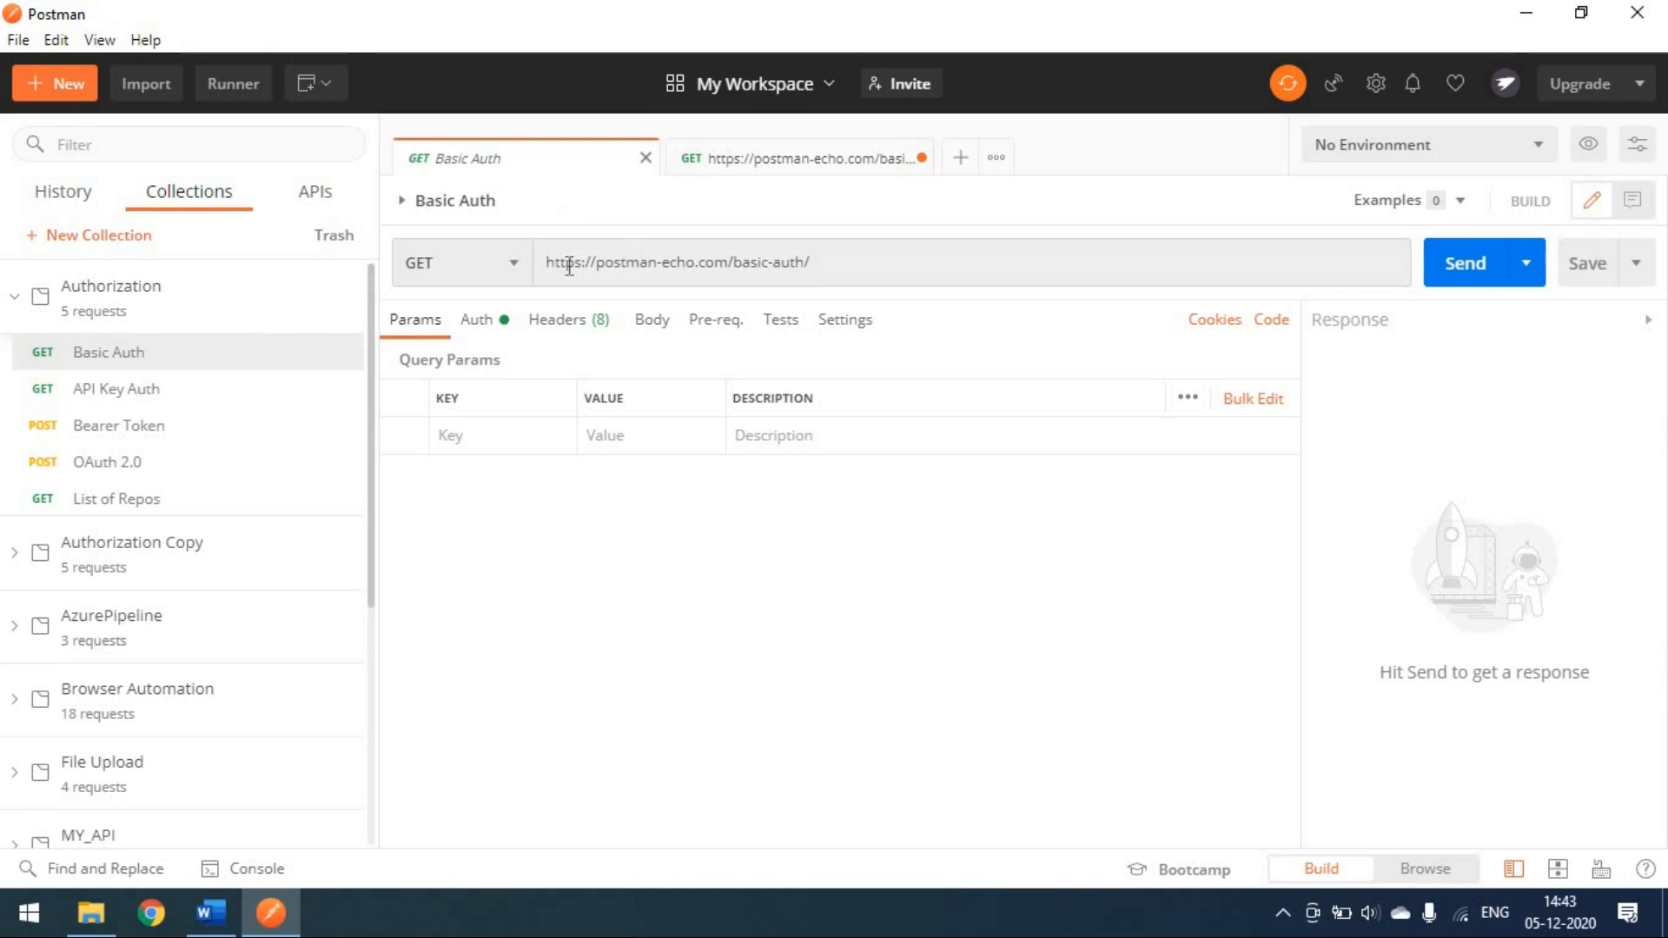
pyautogui.click(484, 322)
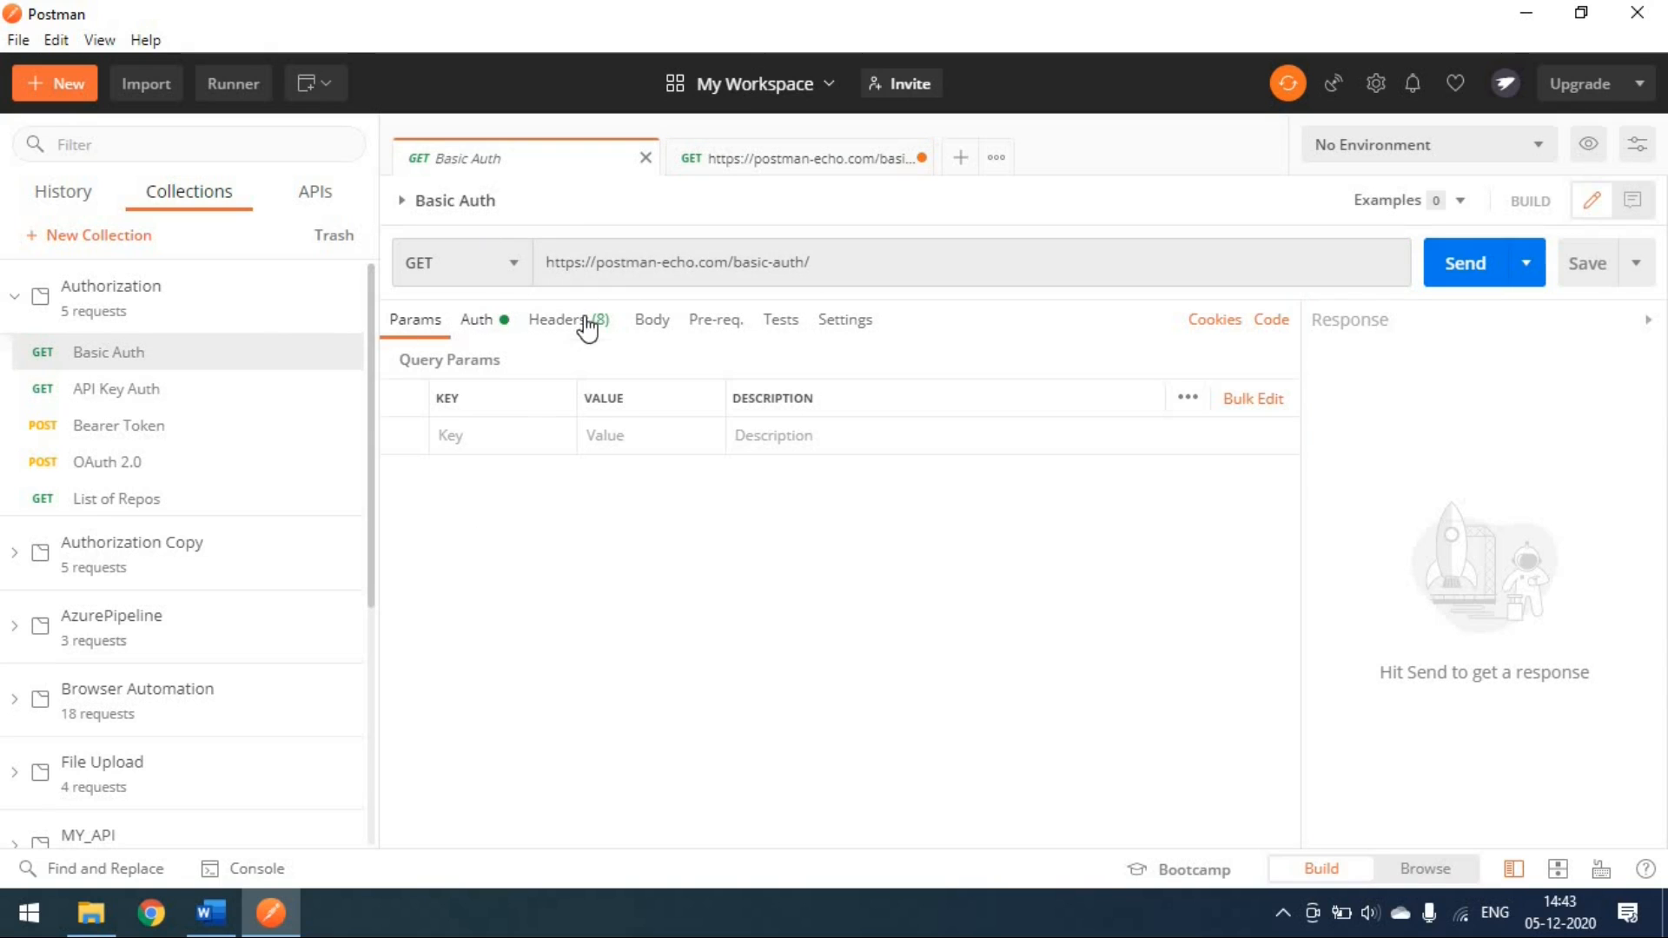
pyautogui.click(800, 165)
pyautogui.click(491, 326)
pyautogui.click(567, 333)
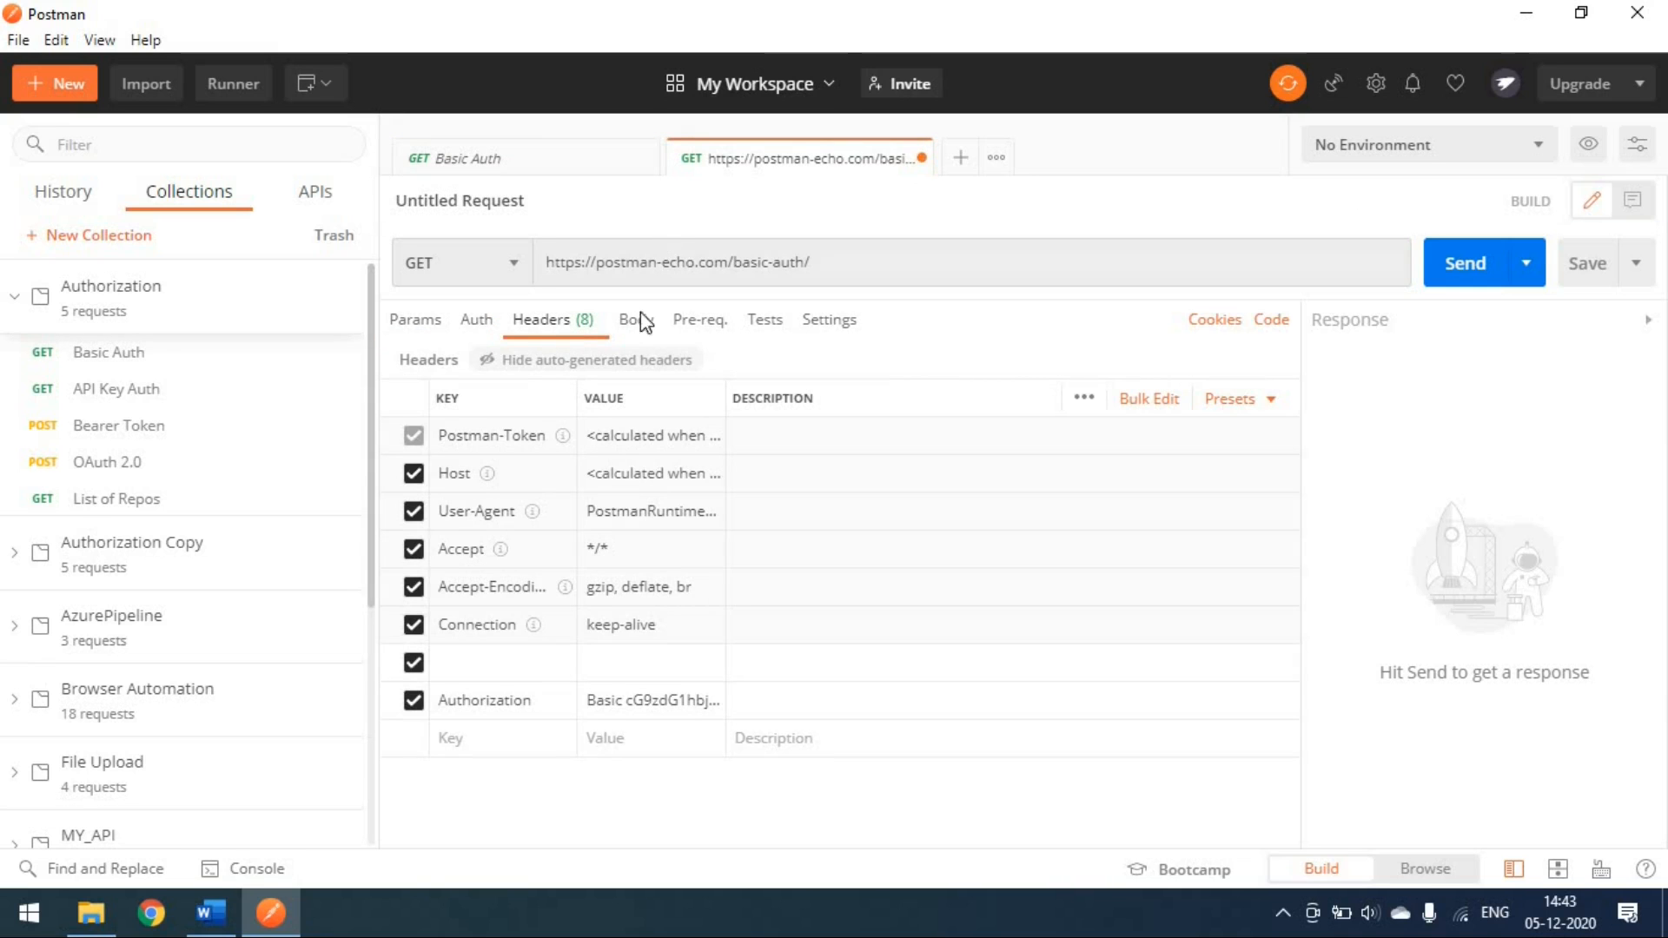
pyautogui.click(489, 334)
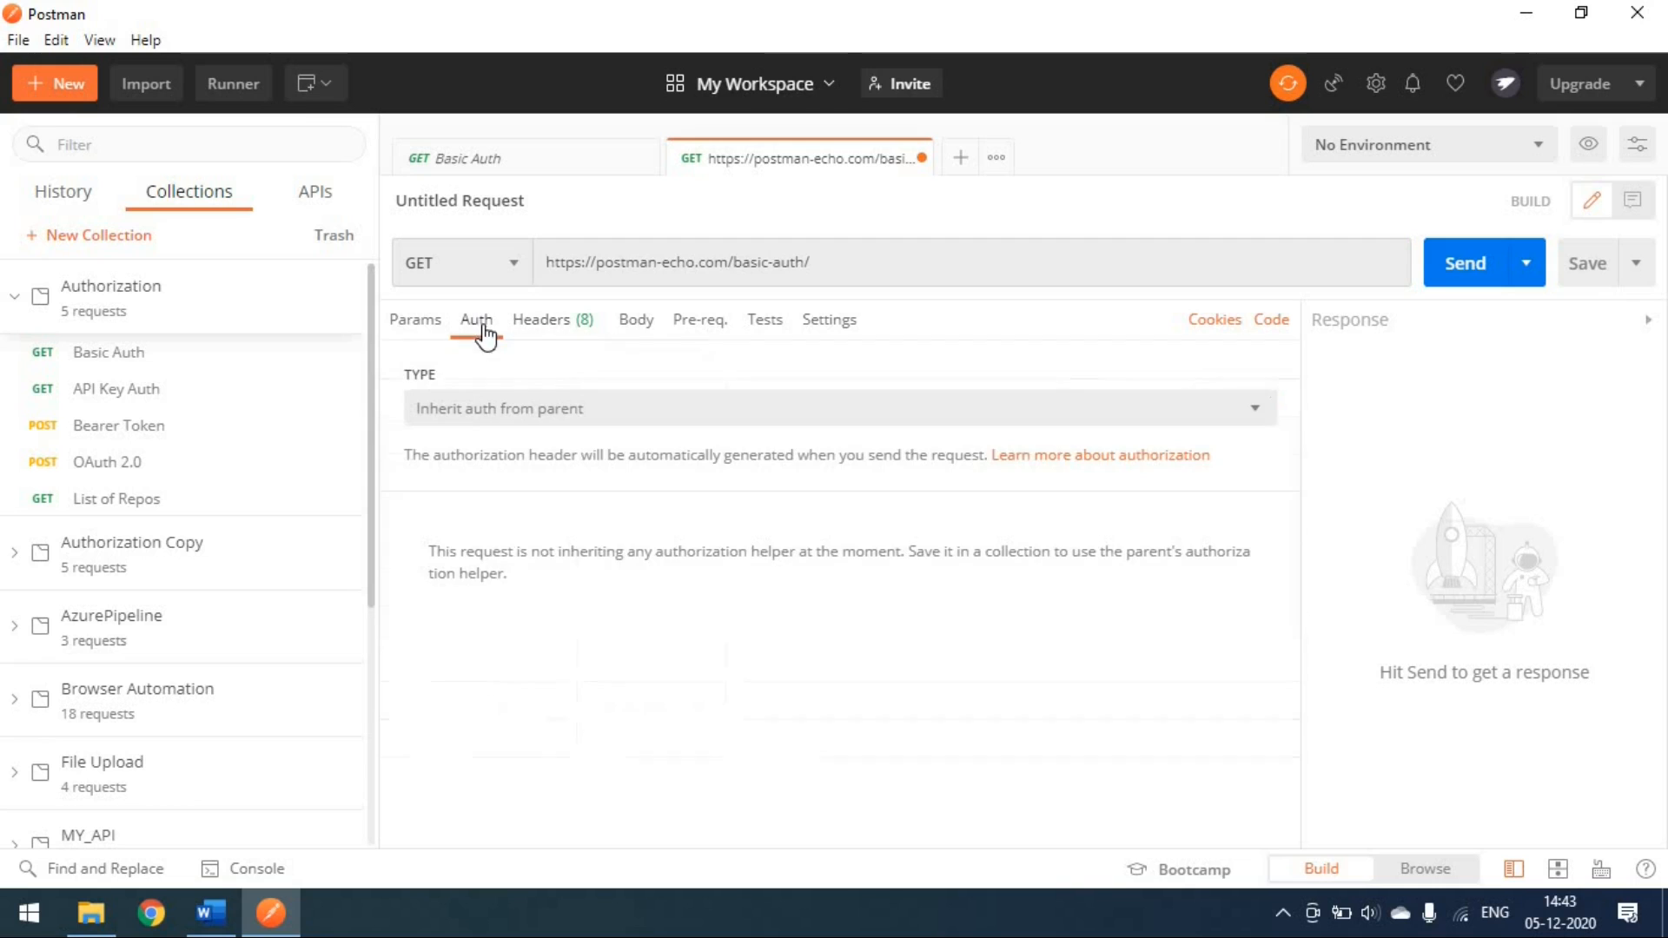
pyautogui.click(584, 426)
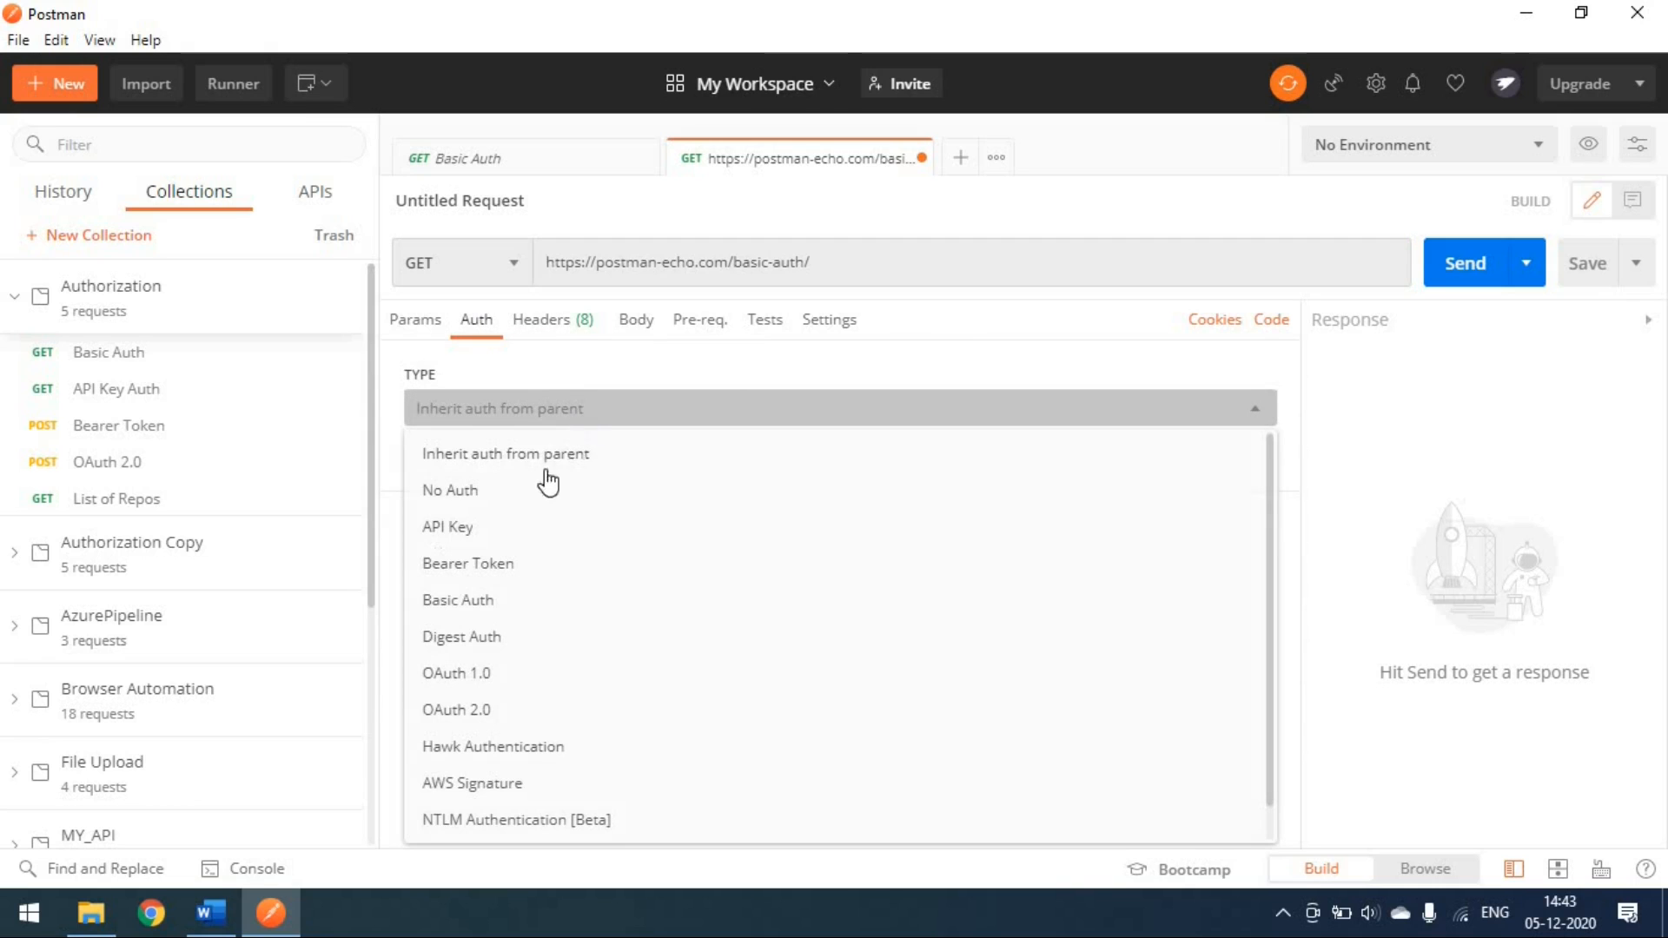
pyautogui.click(582, 165)
pyautogui.click(477, 322)
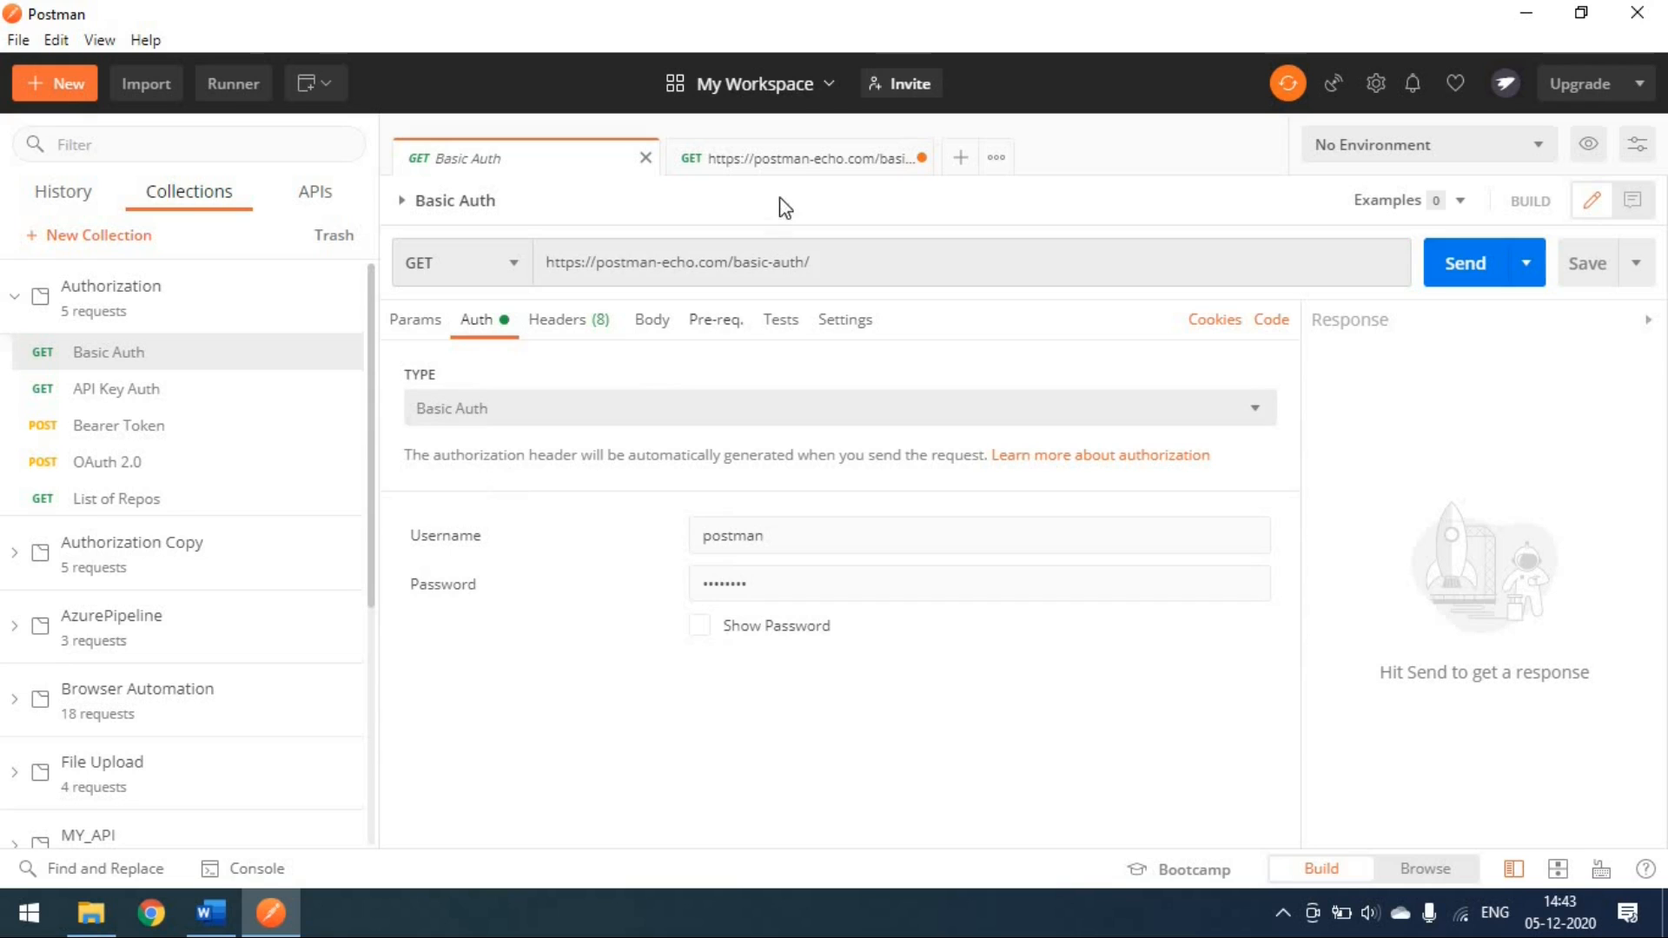
pyautogui.click(794, 165)
pyautogui.click(559, 419)
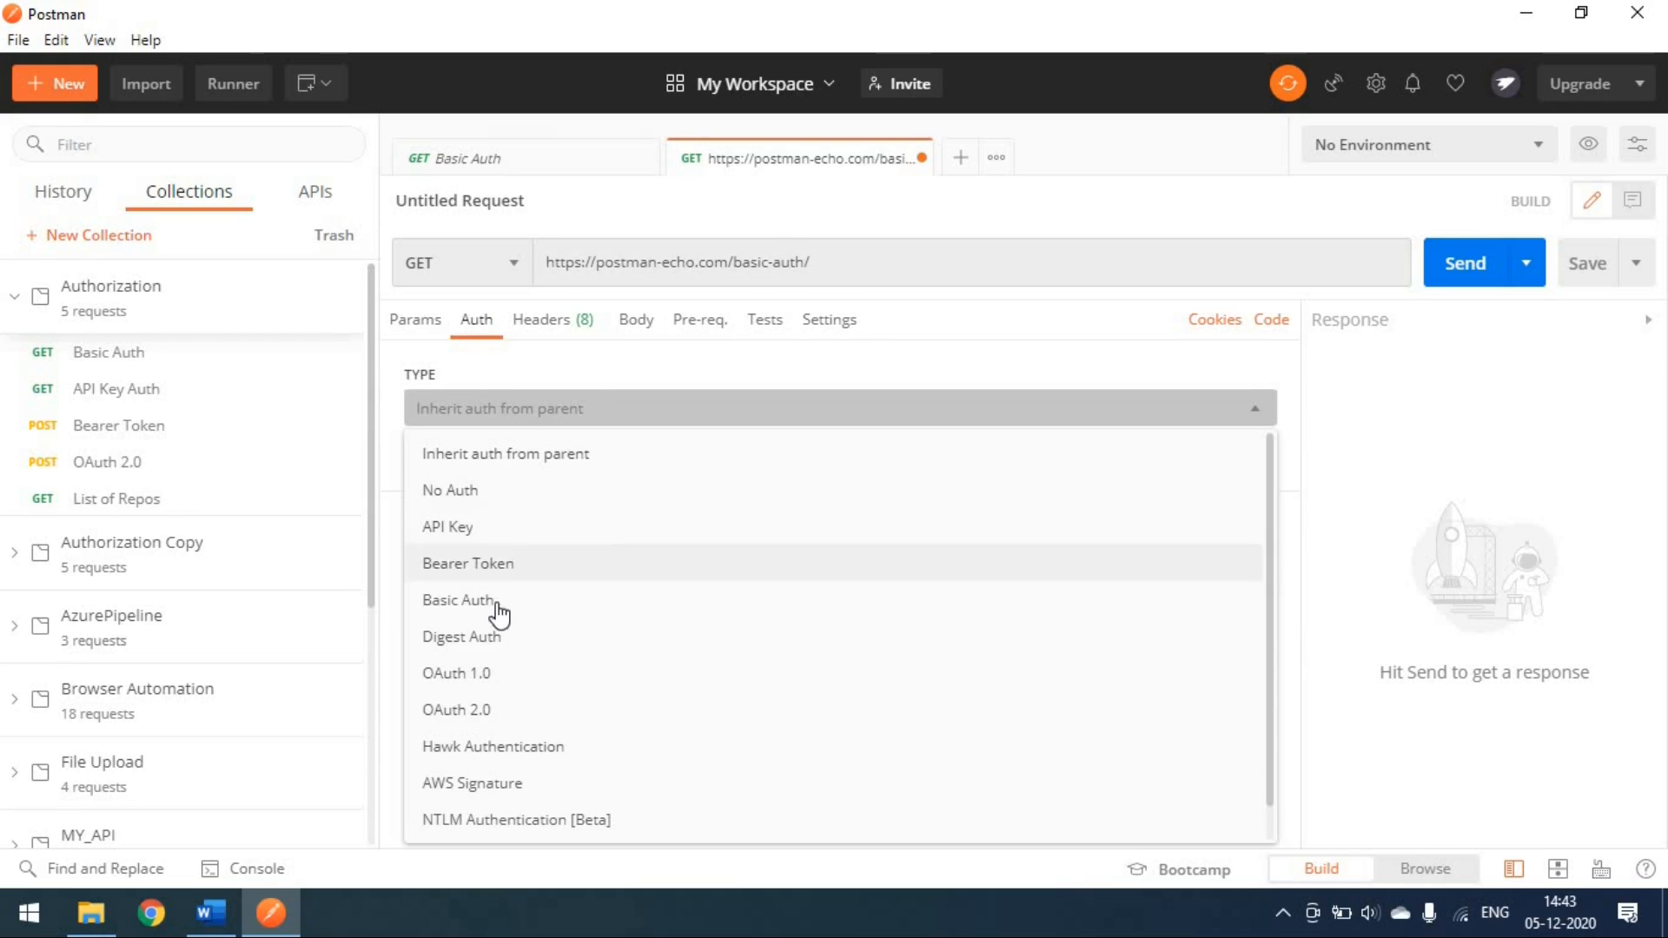
pyautogui.click(497, 611)
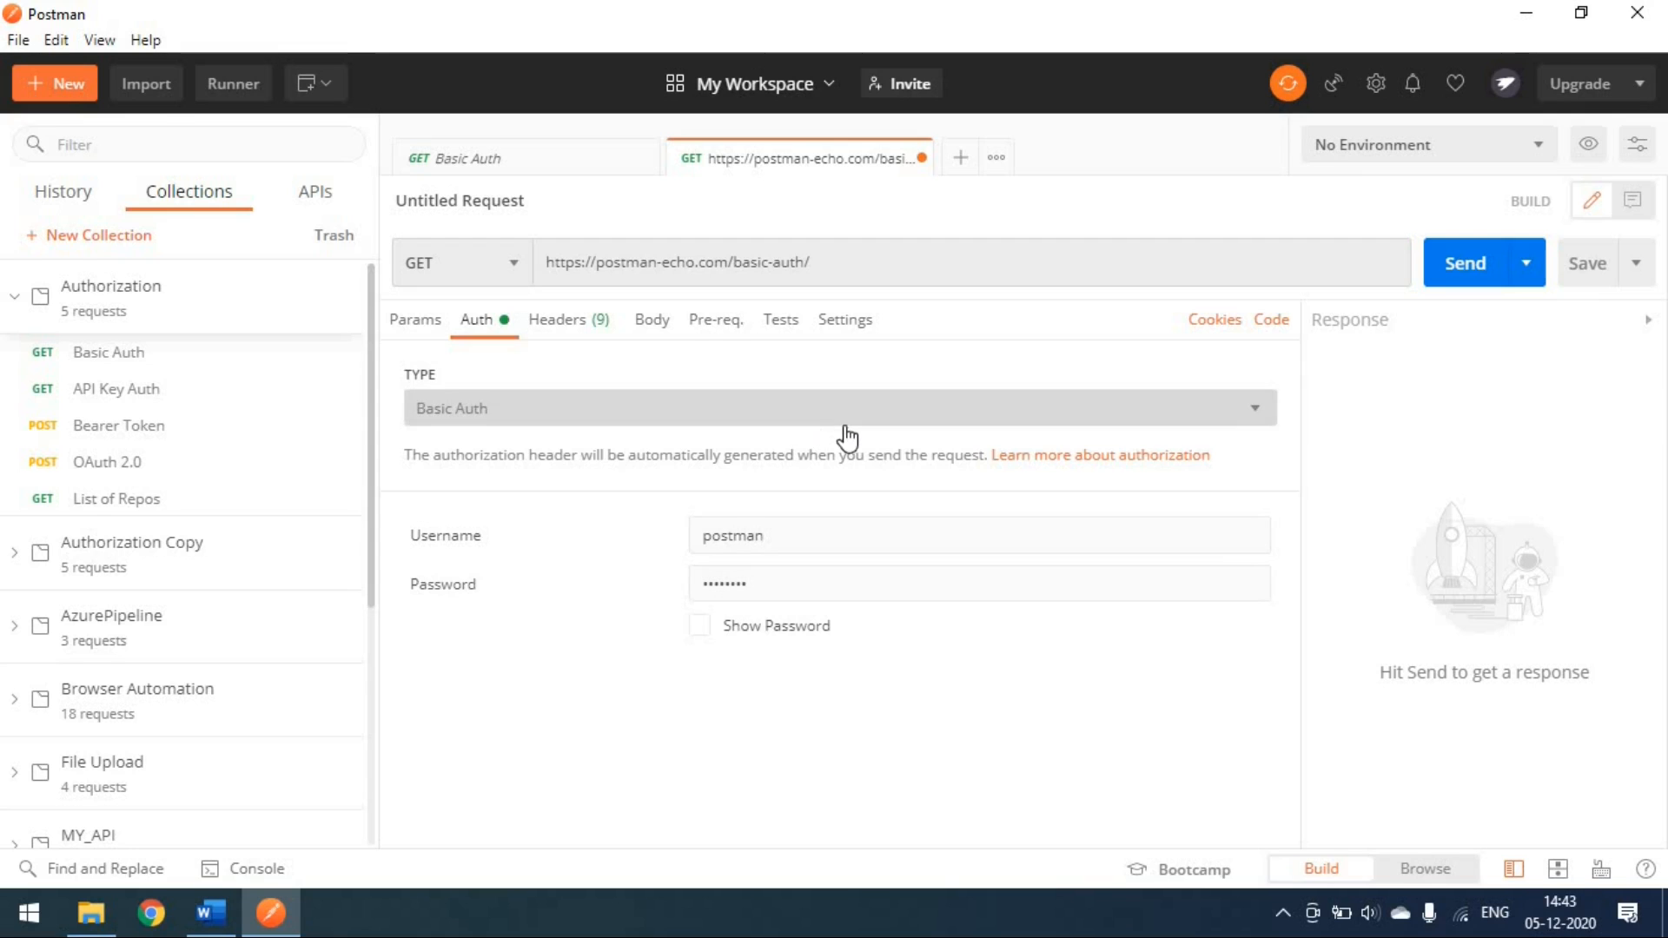
# Step: Select the Import dialog's Code repository option and start connecting to GitHub
pyautogui.click(159, 87)
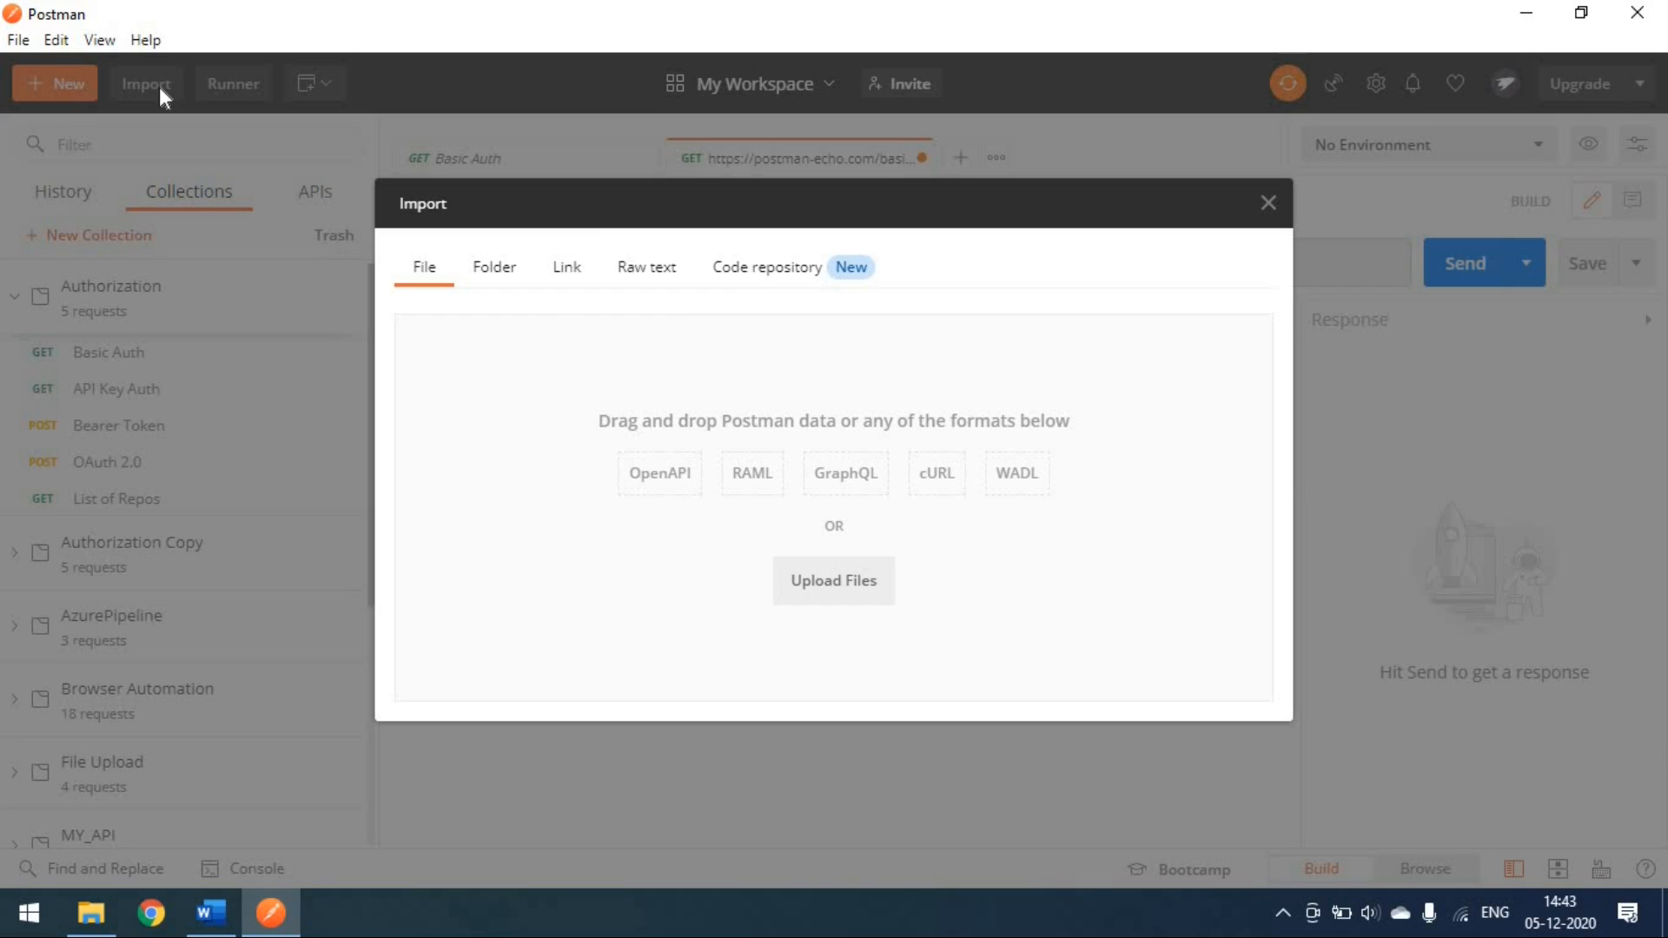
pyautogui.click(668, 276)
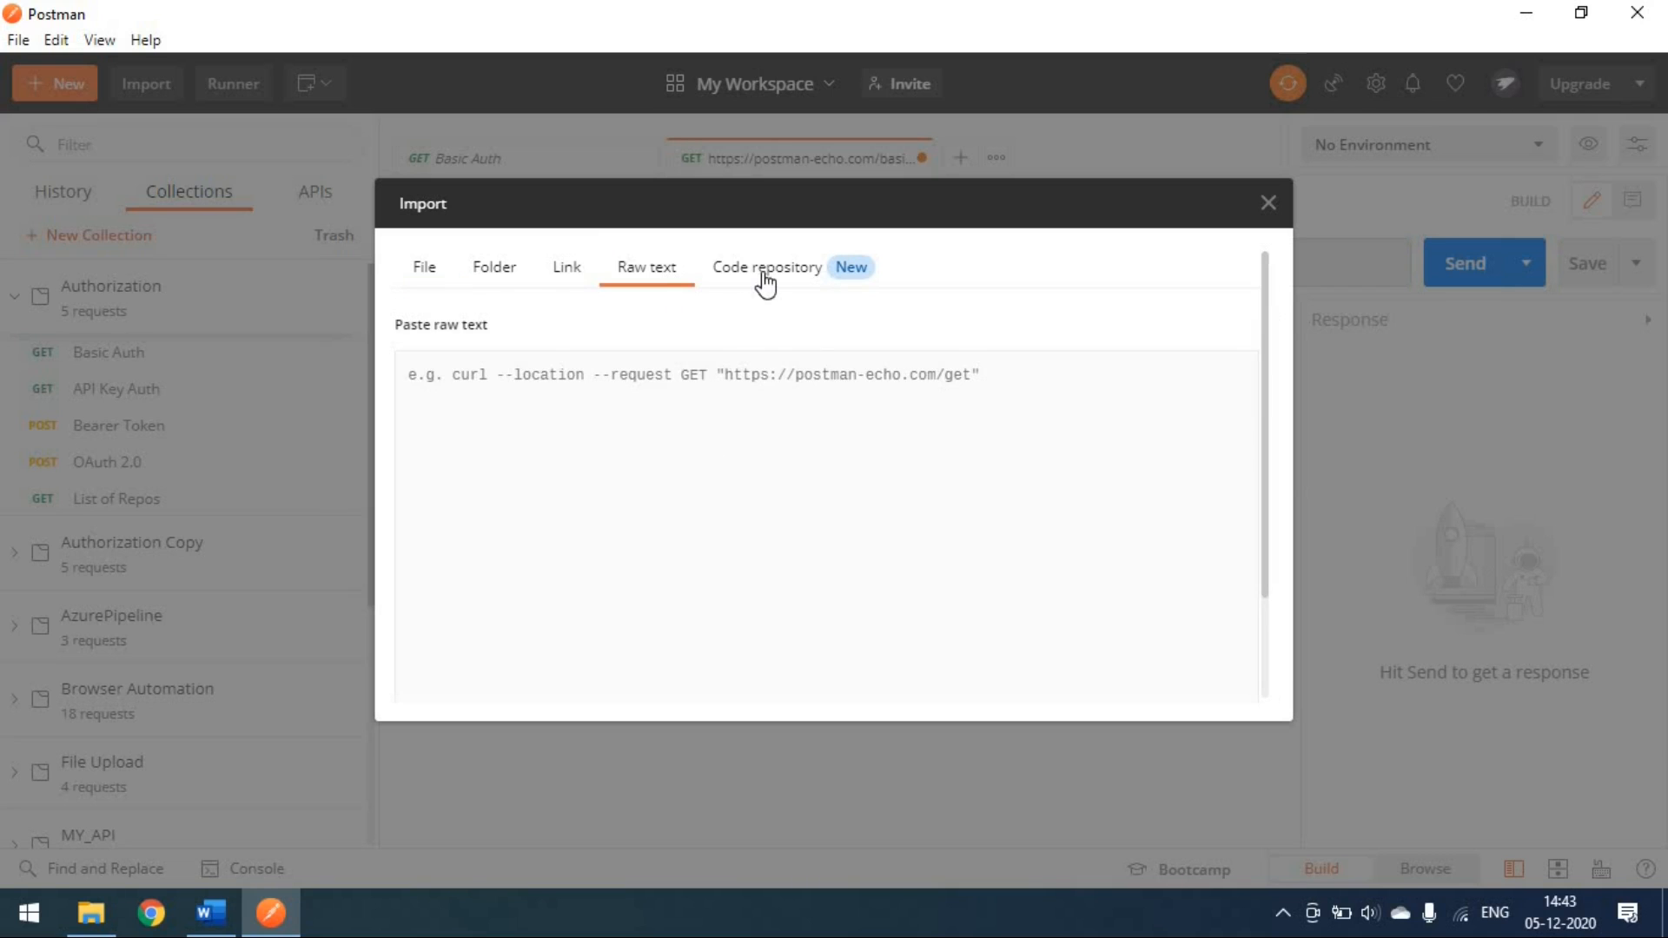
pyautogui.click(764, 280)
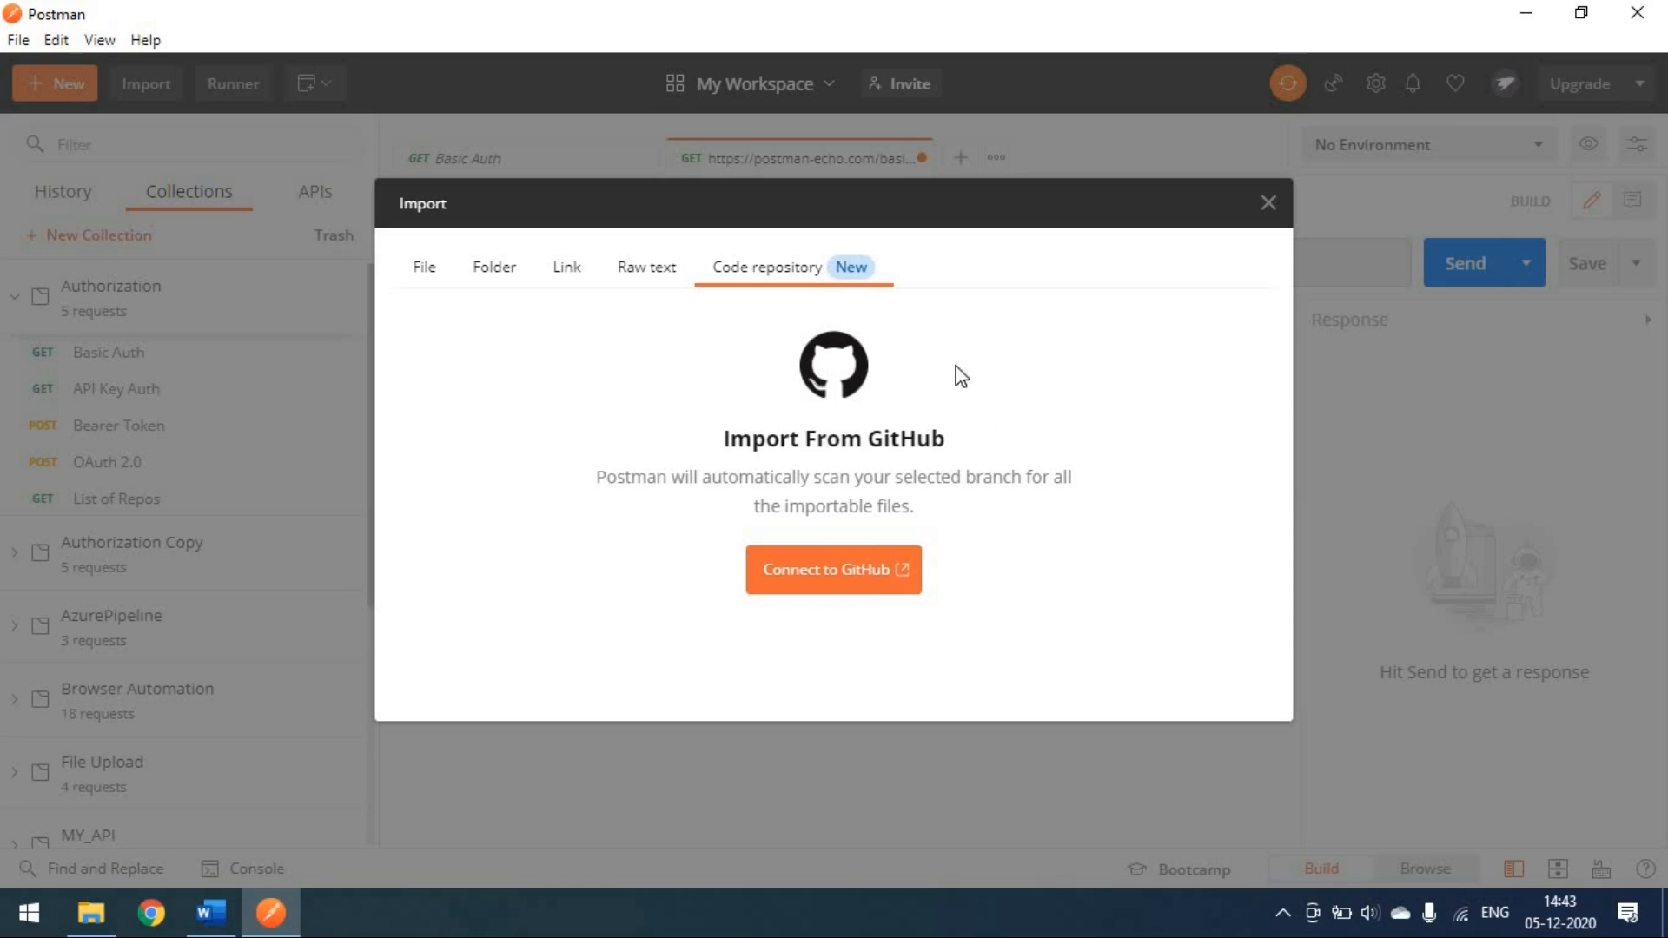
pyautogui.click(855, 583)
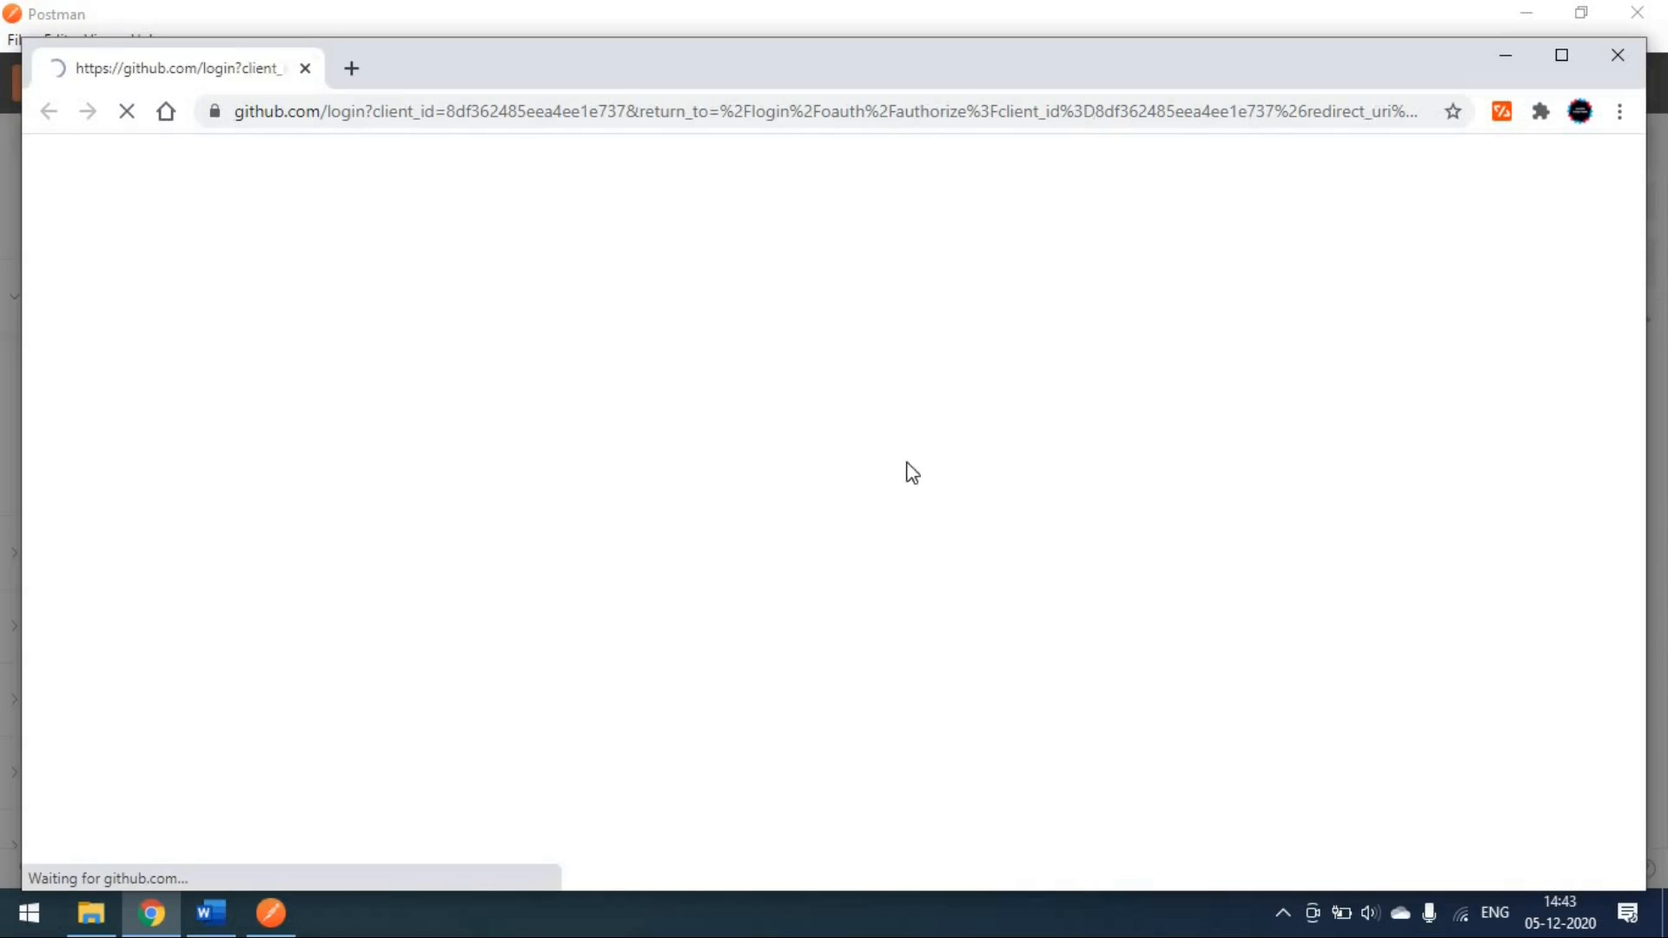
# Step: Sign in to GitHub with the saved account e-mail and password, then return to Postman
pyautogui.click(1562, 58)
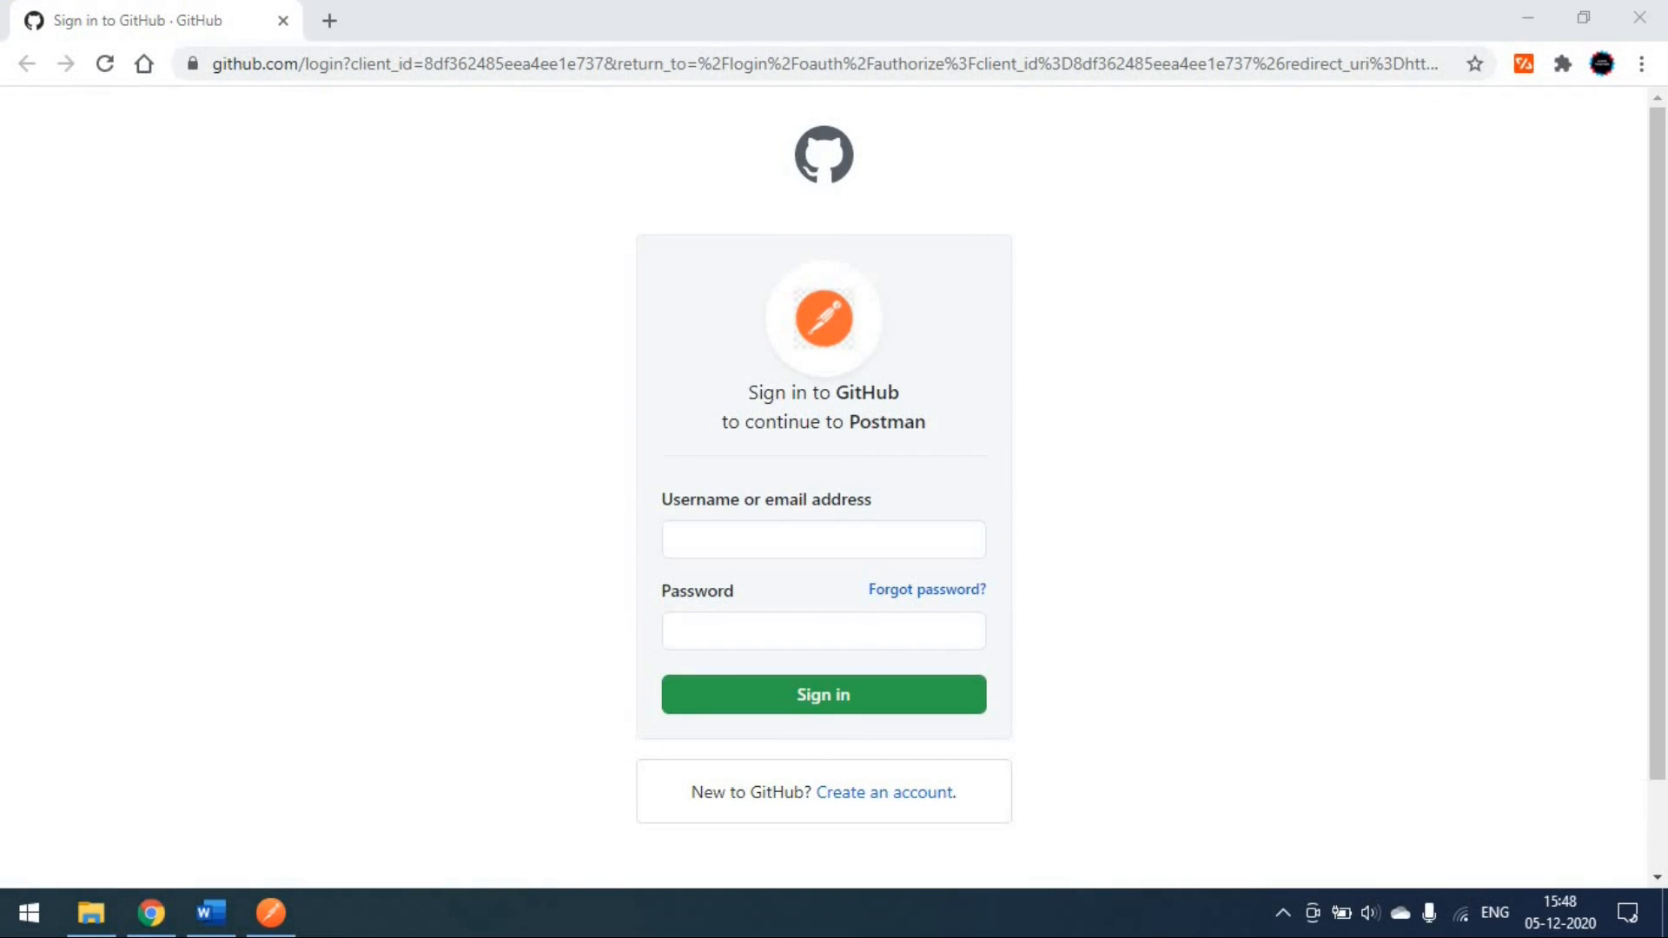
pyautogui.click(825, 548)
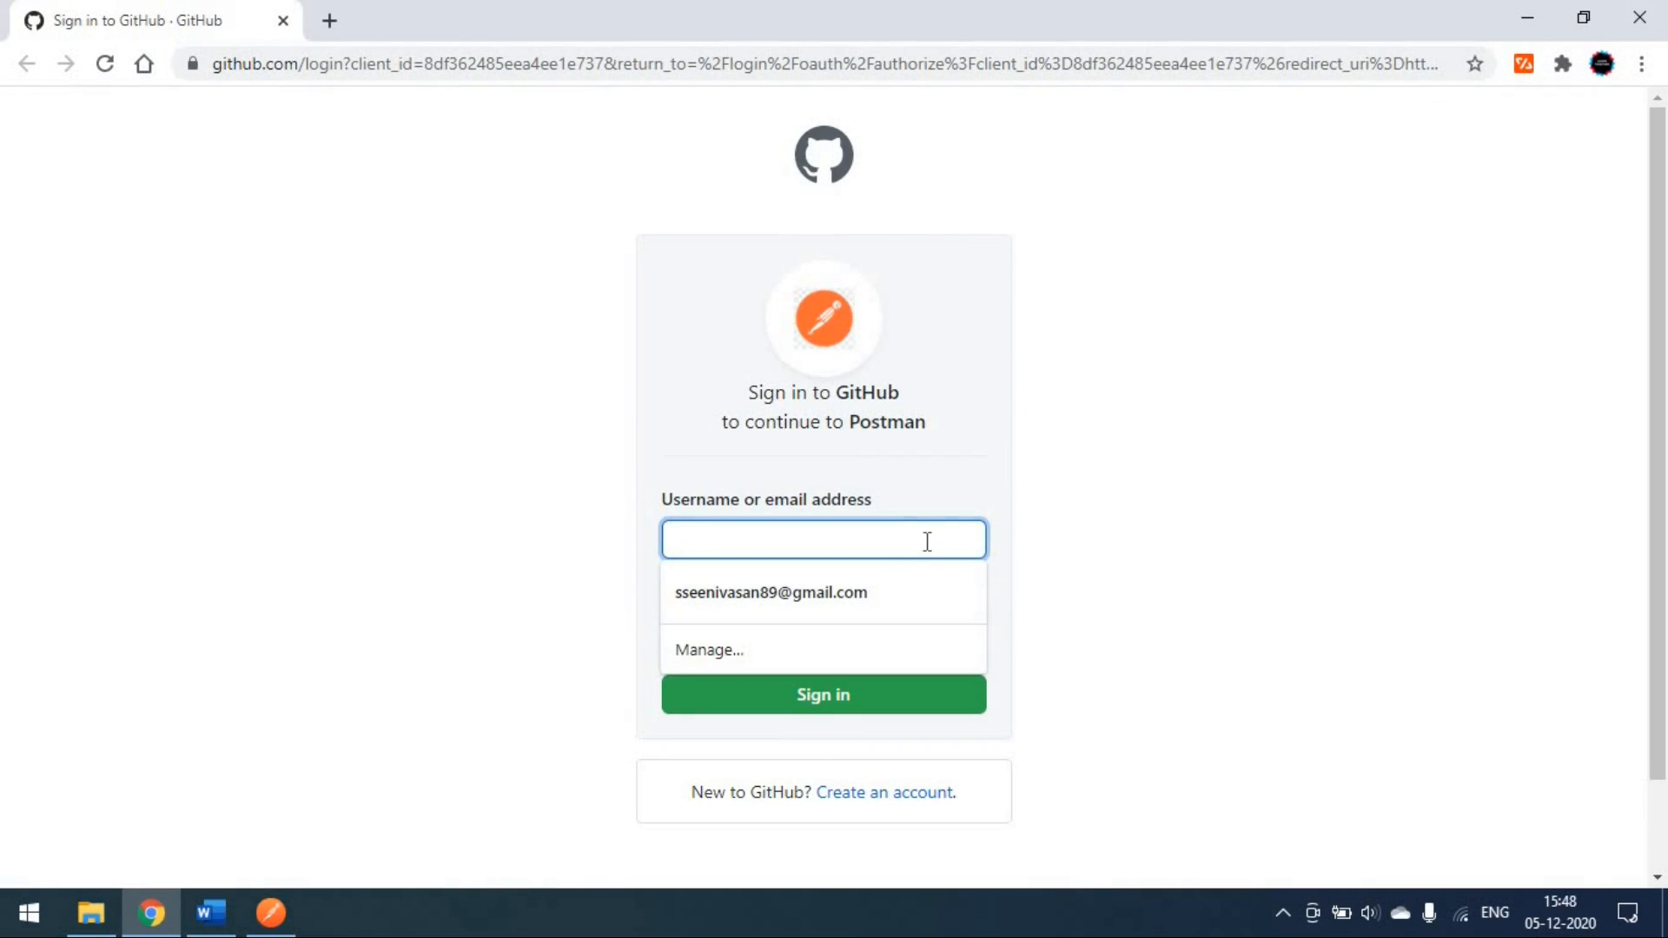
pyautogui.click(895, 594)
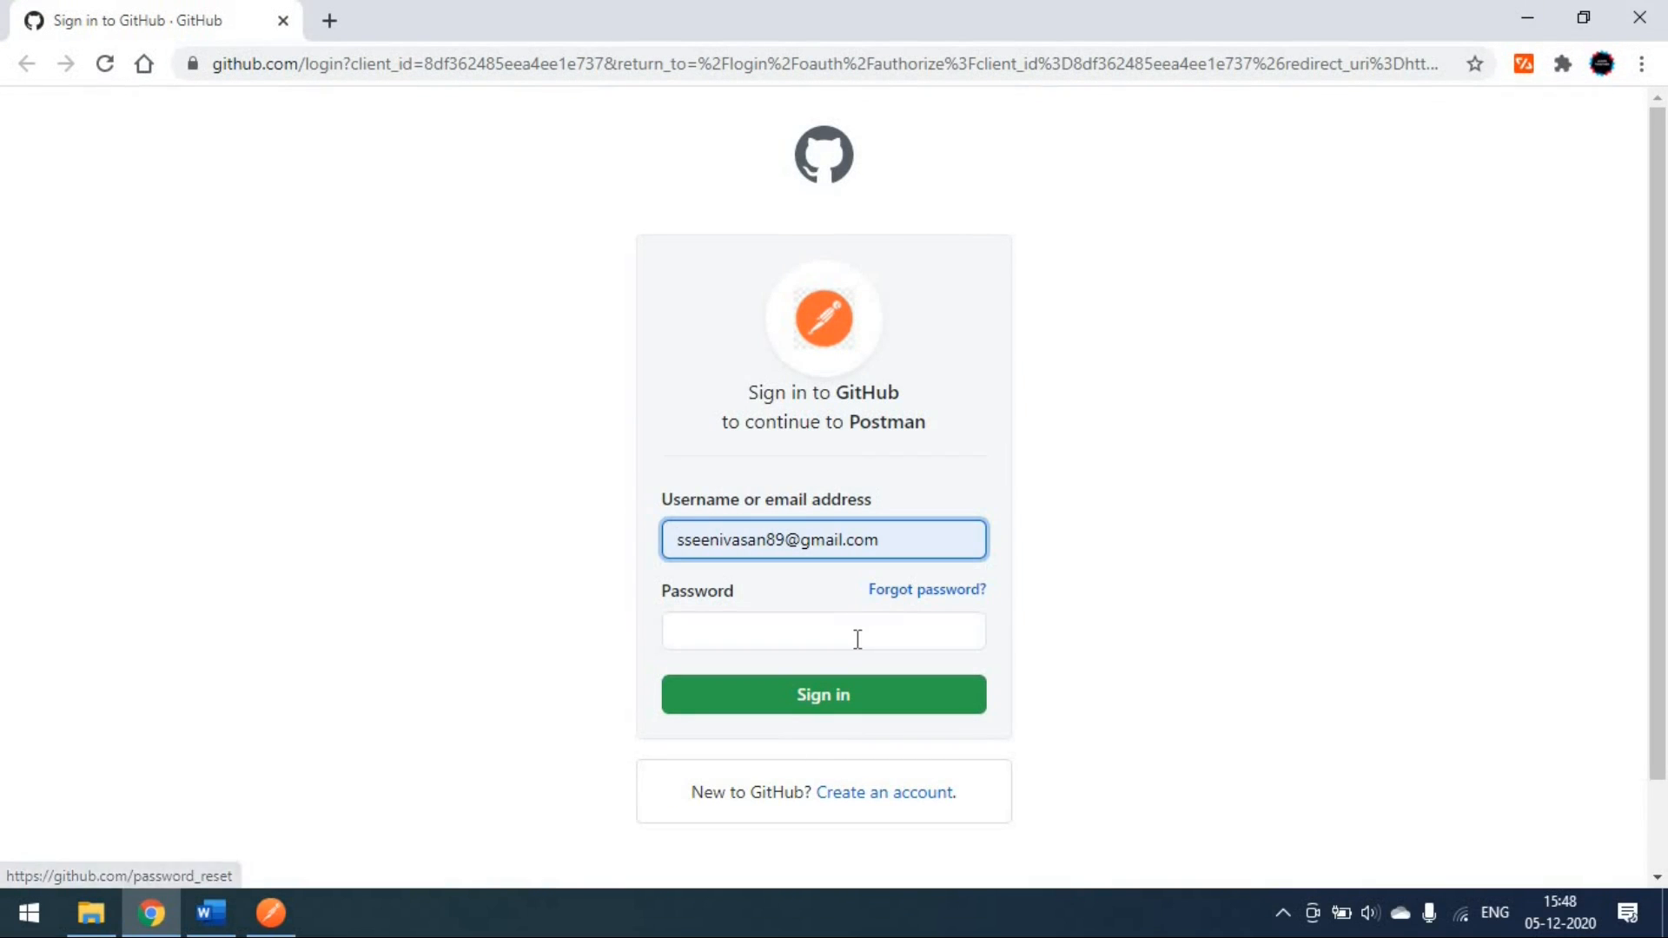
pyautogui.click(858, 640)
pyautogui.write('•')
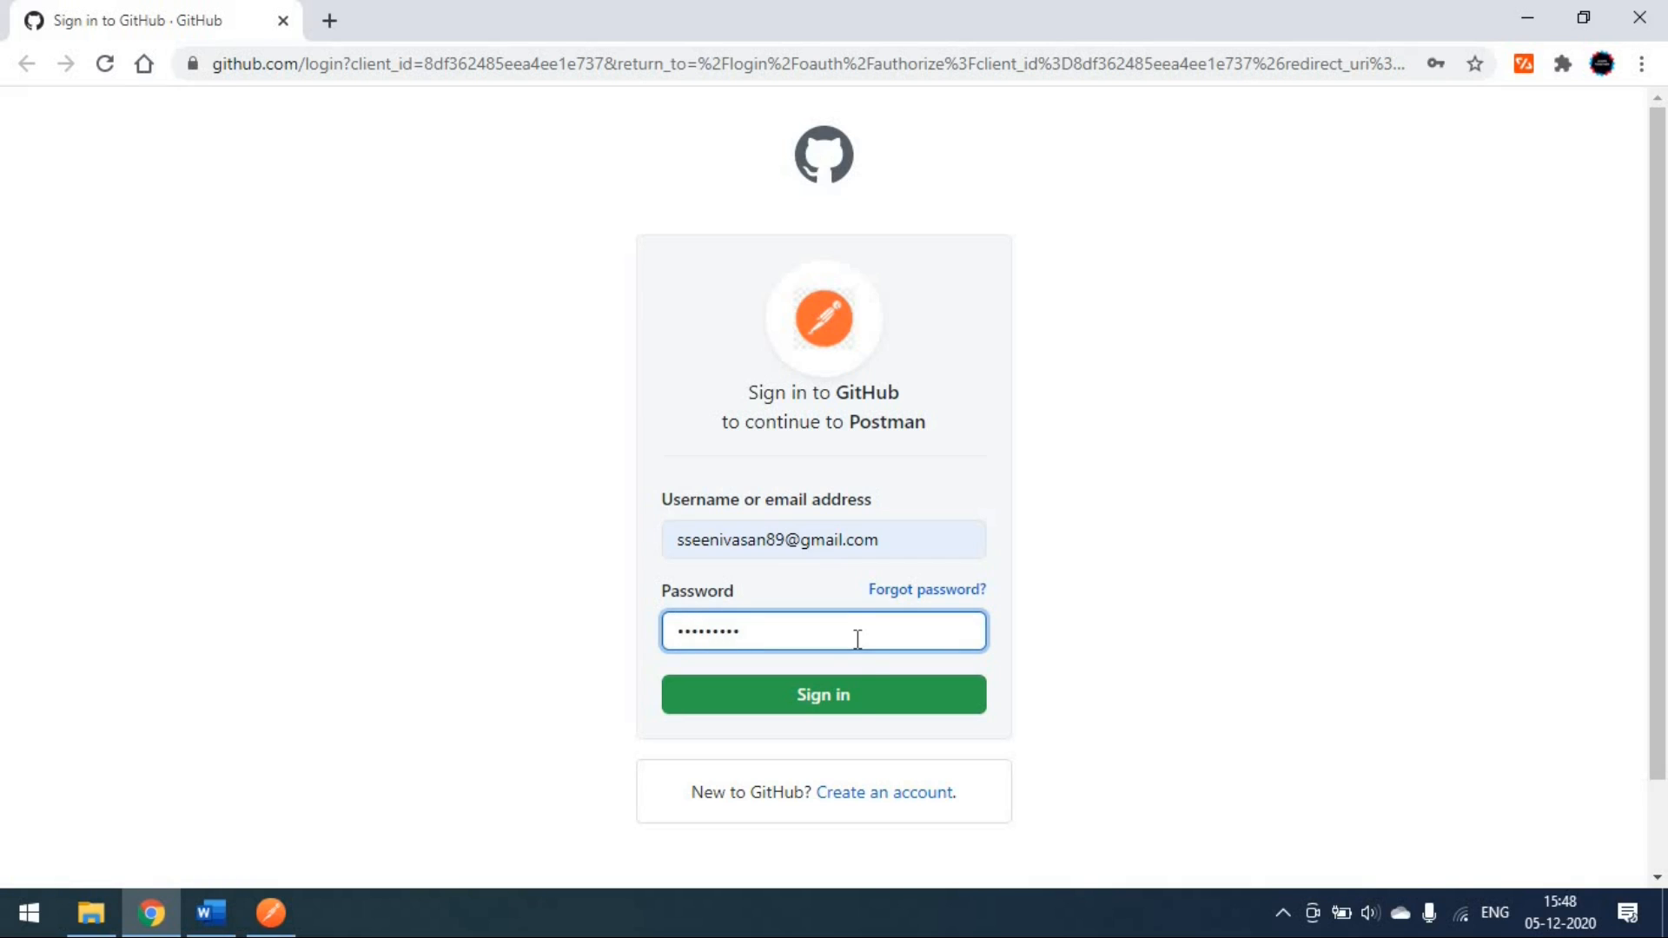
pyautogui.click(858, 705)
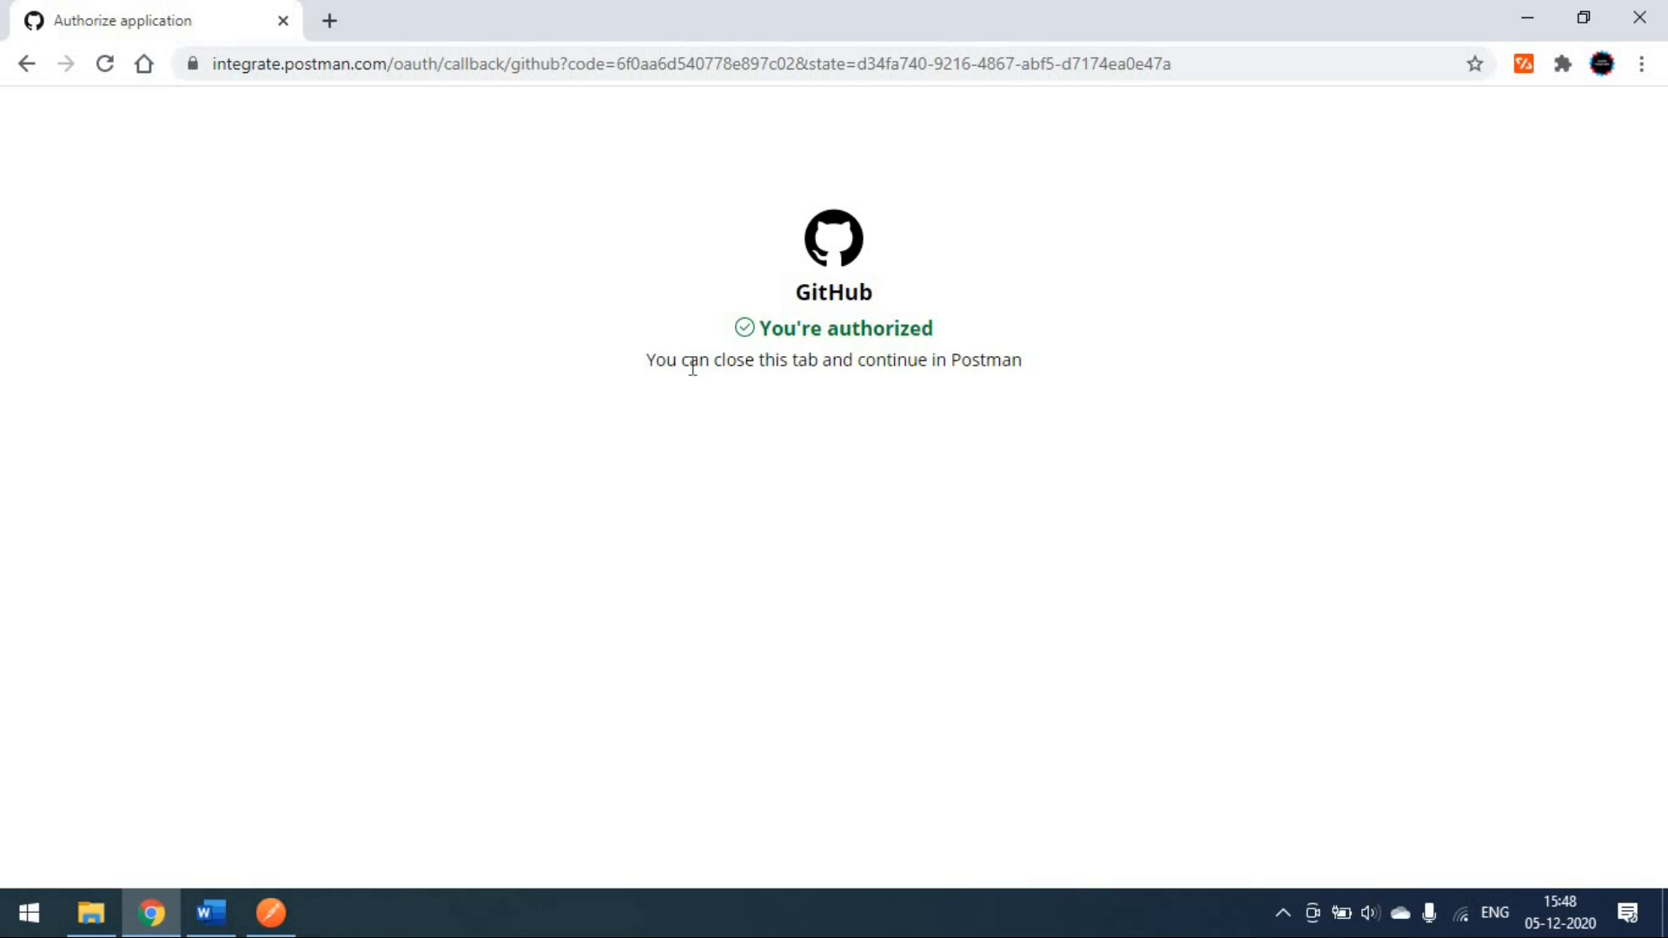
pyautogui.click(271, 912)
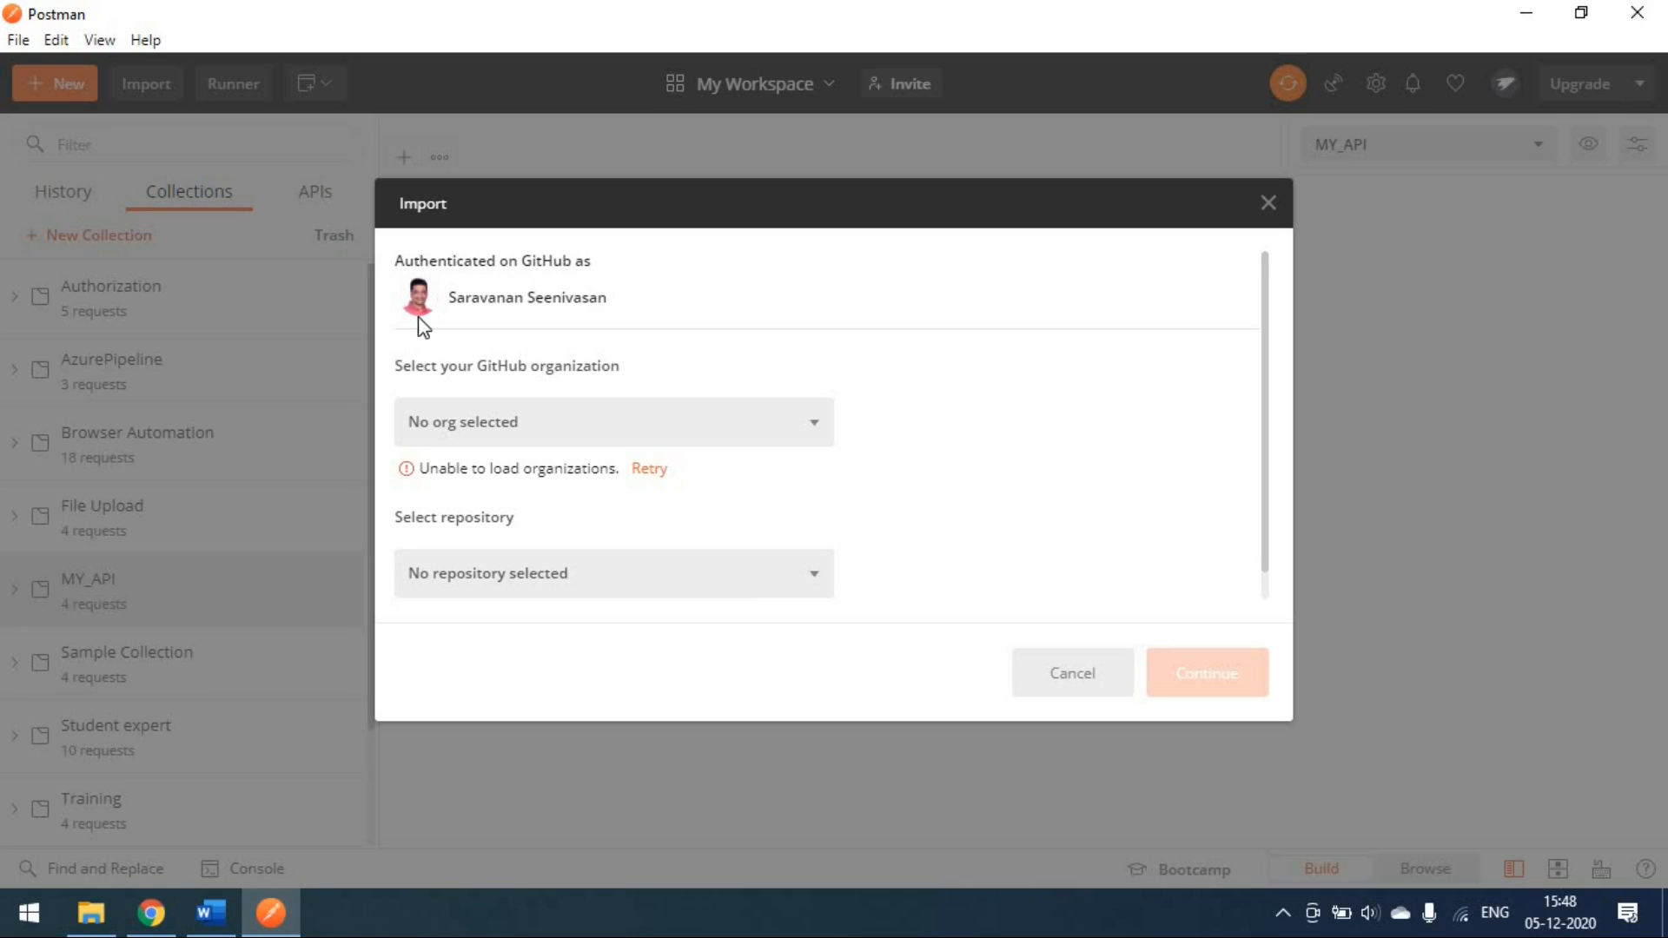
# Step: Browse the GitHub repository list in the Import dialog, then bring the browser back
pyautogui.scroll(-1, 930, 389)
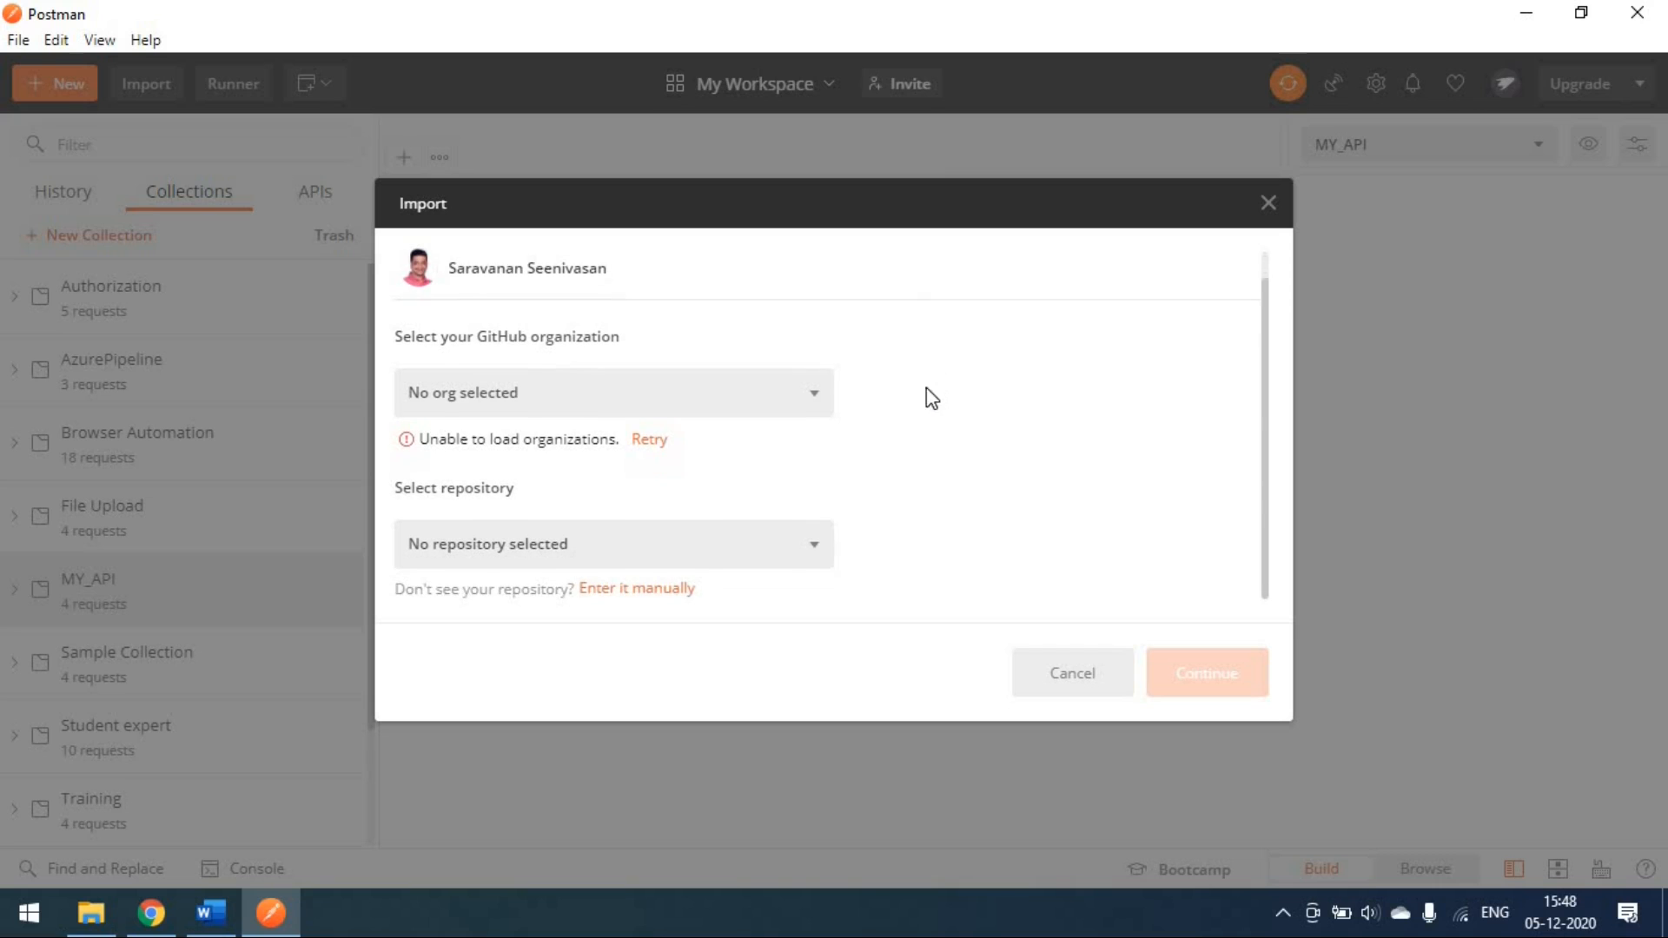
pyautogui.click(817, 565)
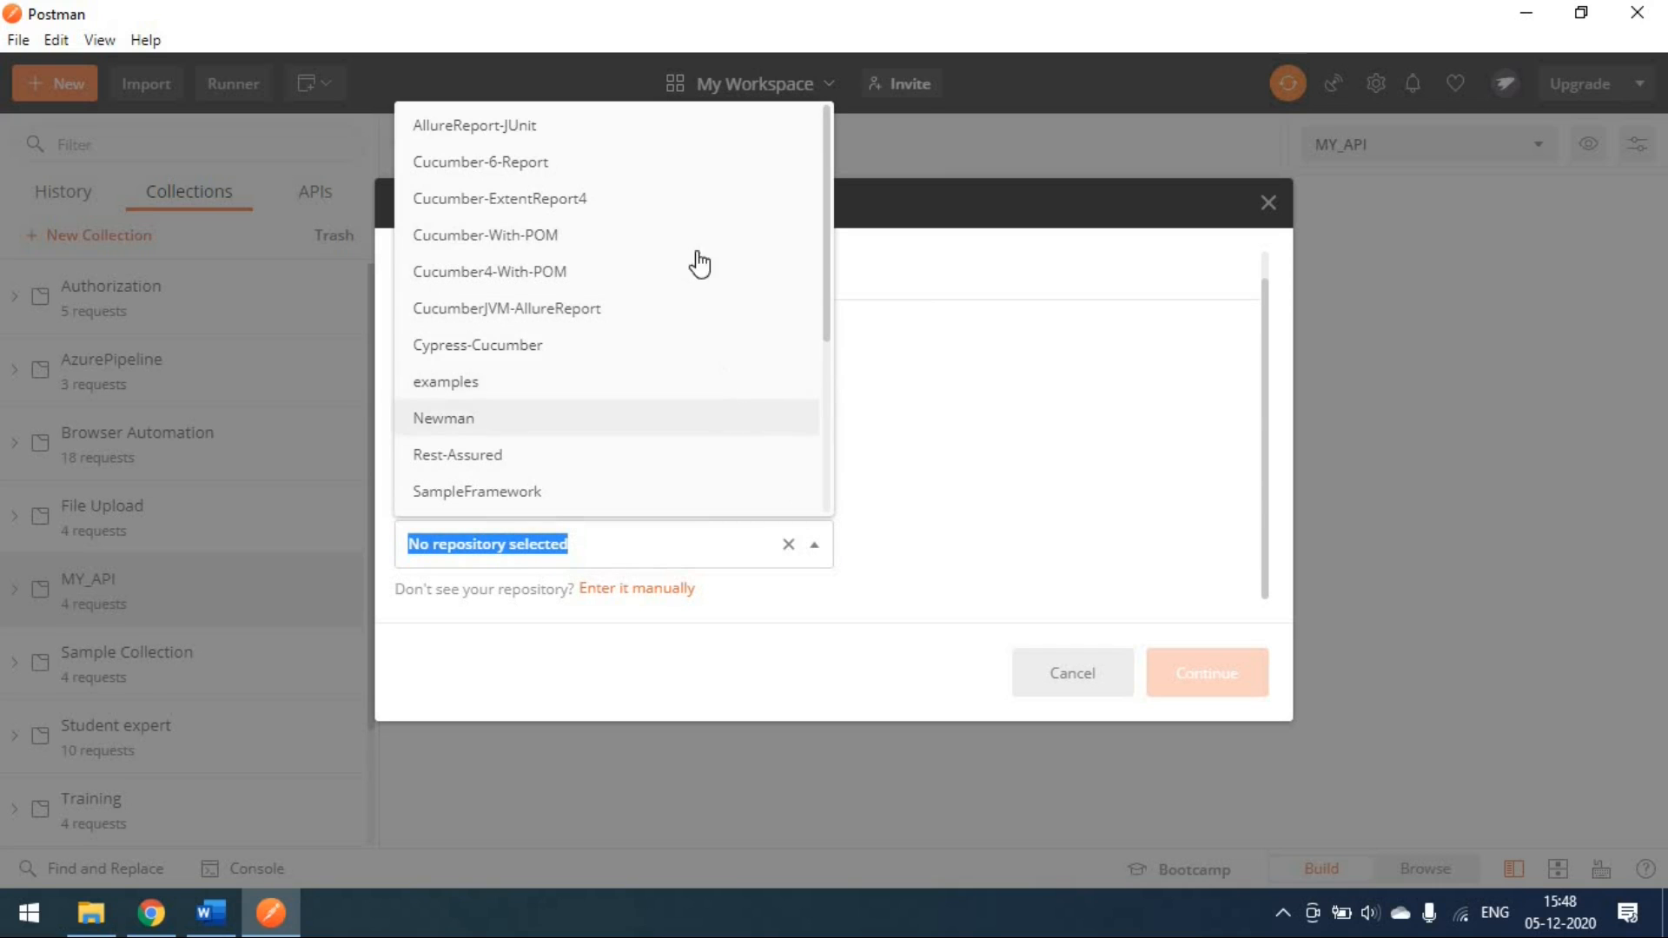
pyautogui.scroll(-3, 687, 396)
pyautogui.scroll(3, 670, 421)
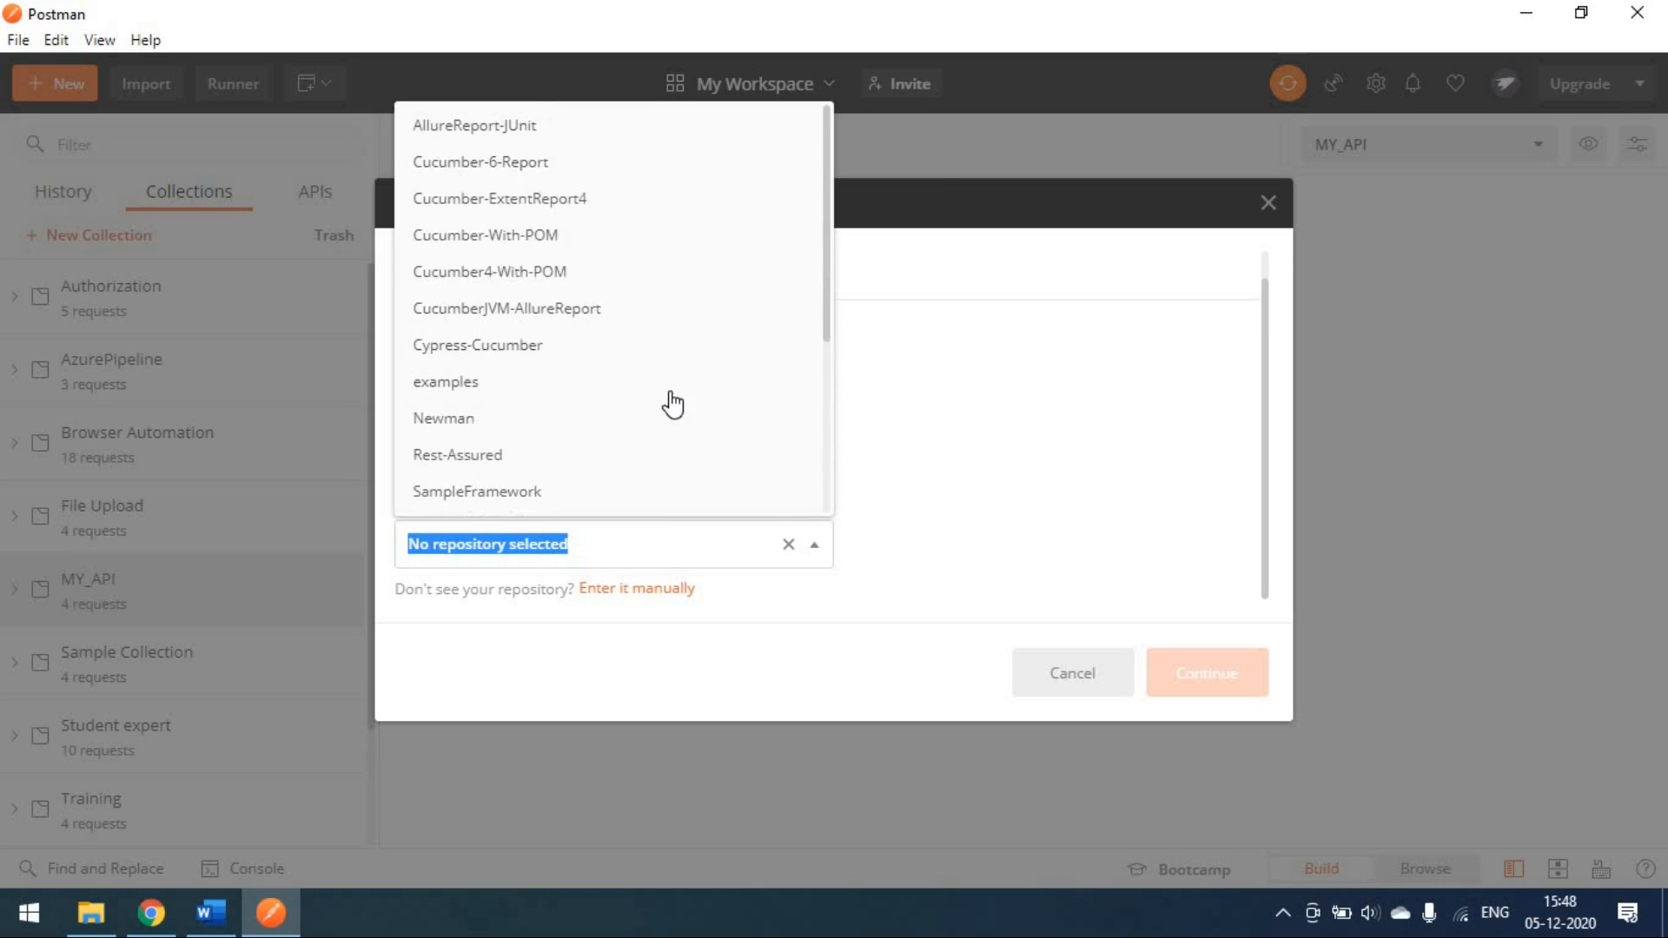
pyautogui.click(1002, 419)
pyautogui.click(151, 912)
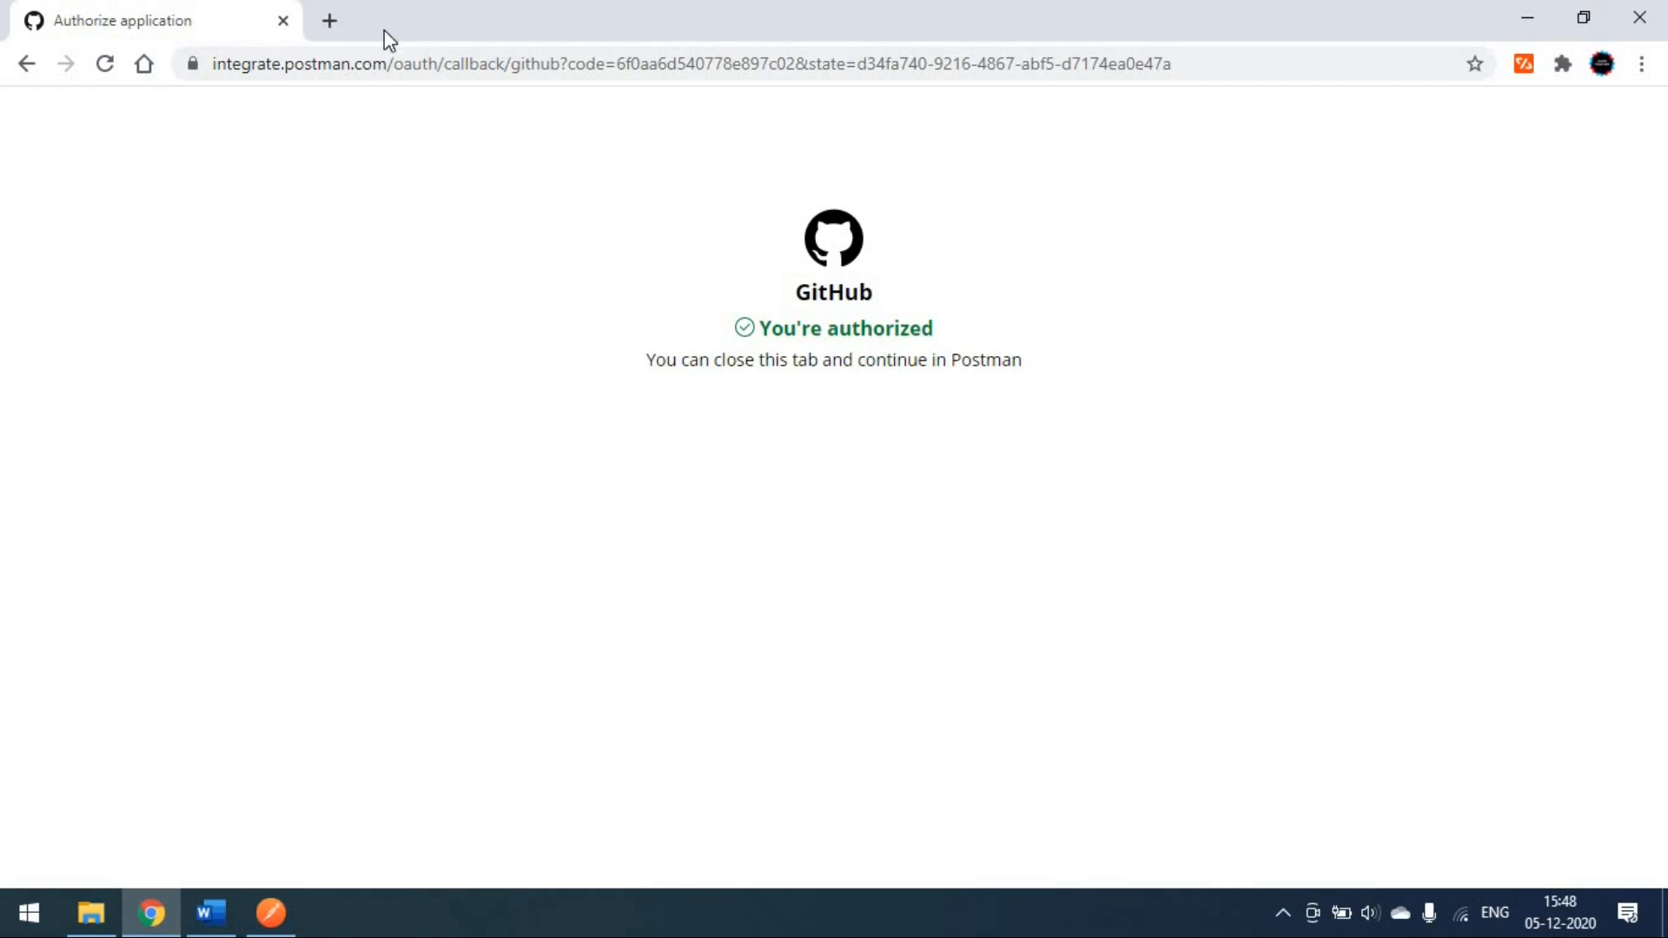
# Step: Browse the GitHub account's repositories, then open Postman's list of repositories to import from
pyautogui.click(329, 21)
pyautogui.click(336, 102)
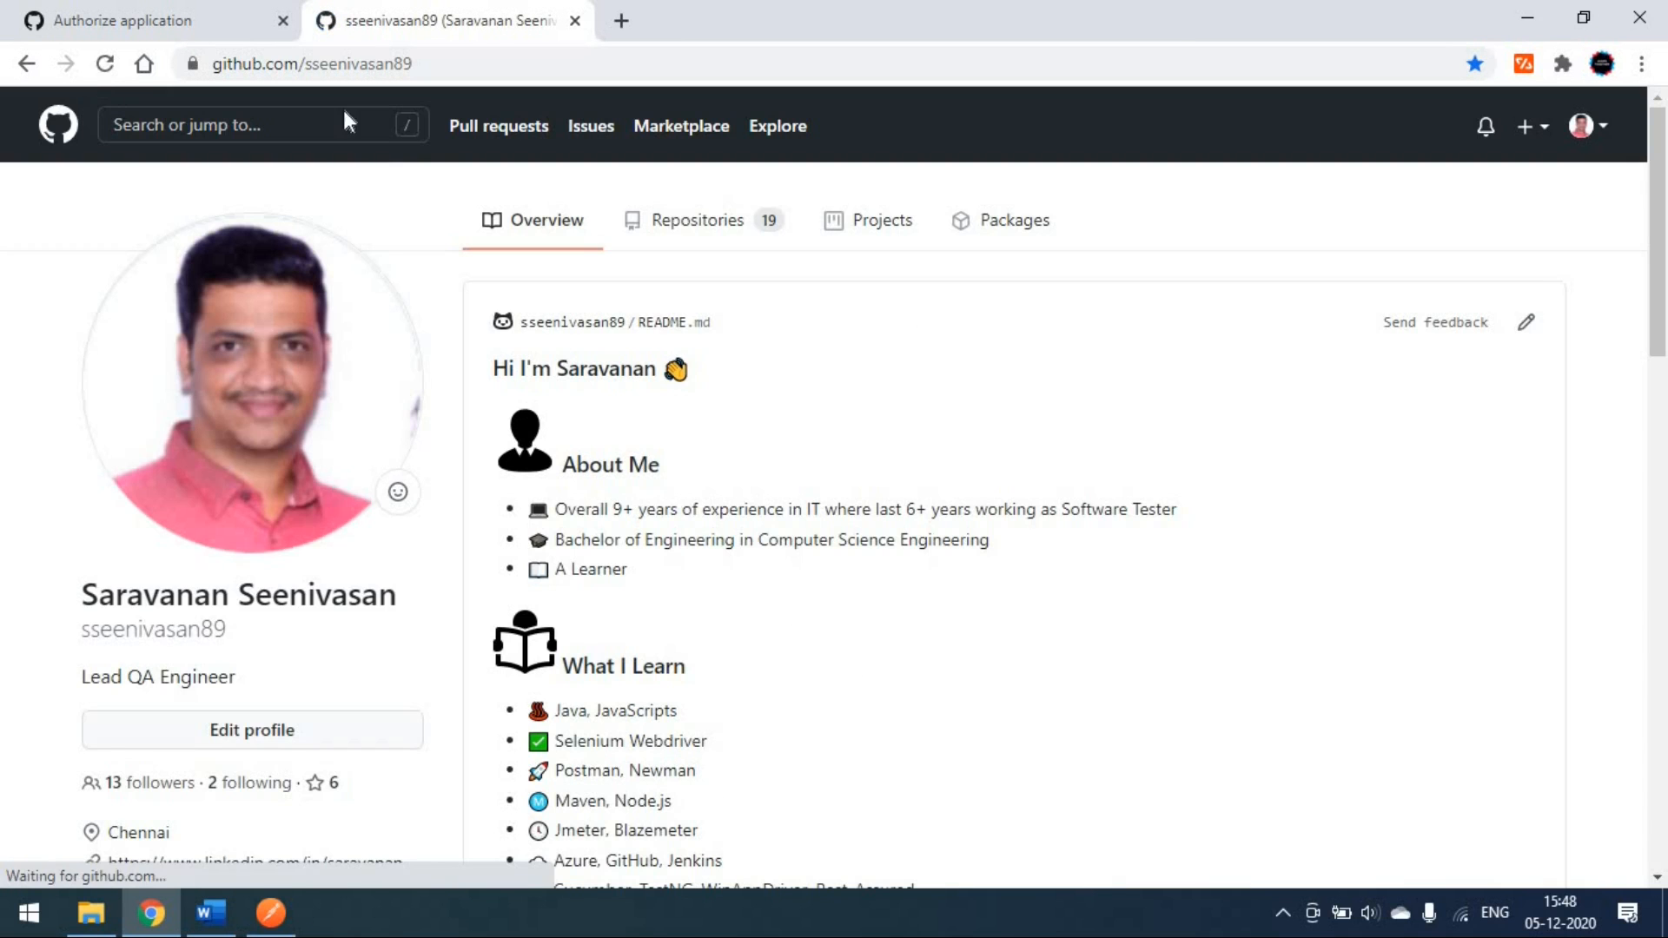
pyautogui.click(685, 223)
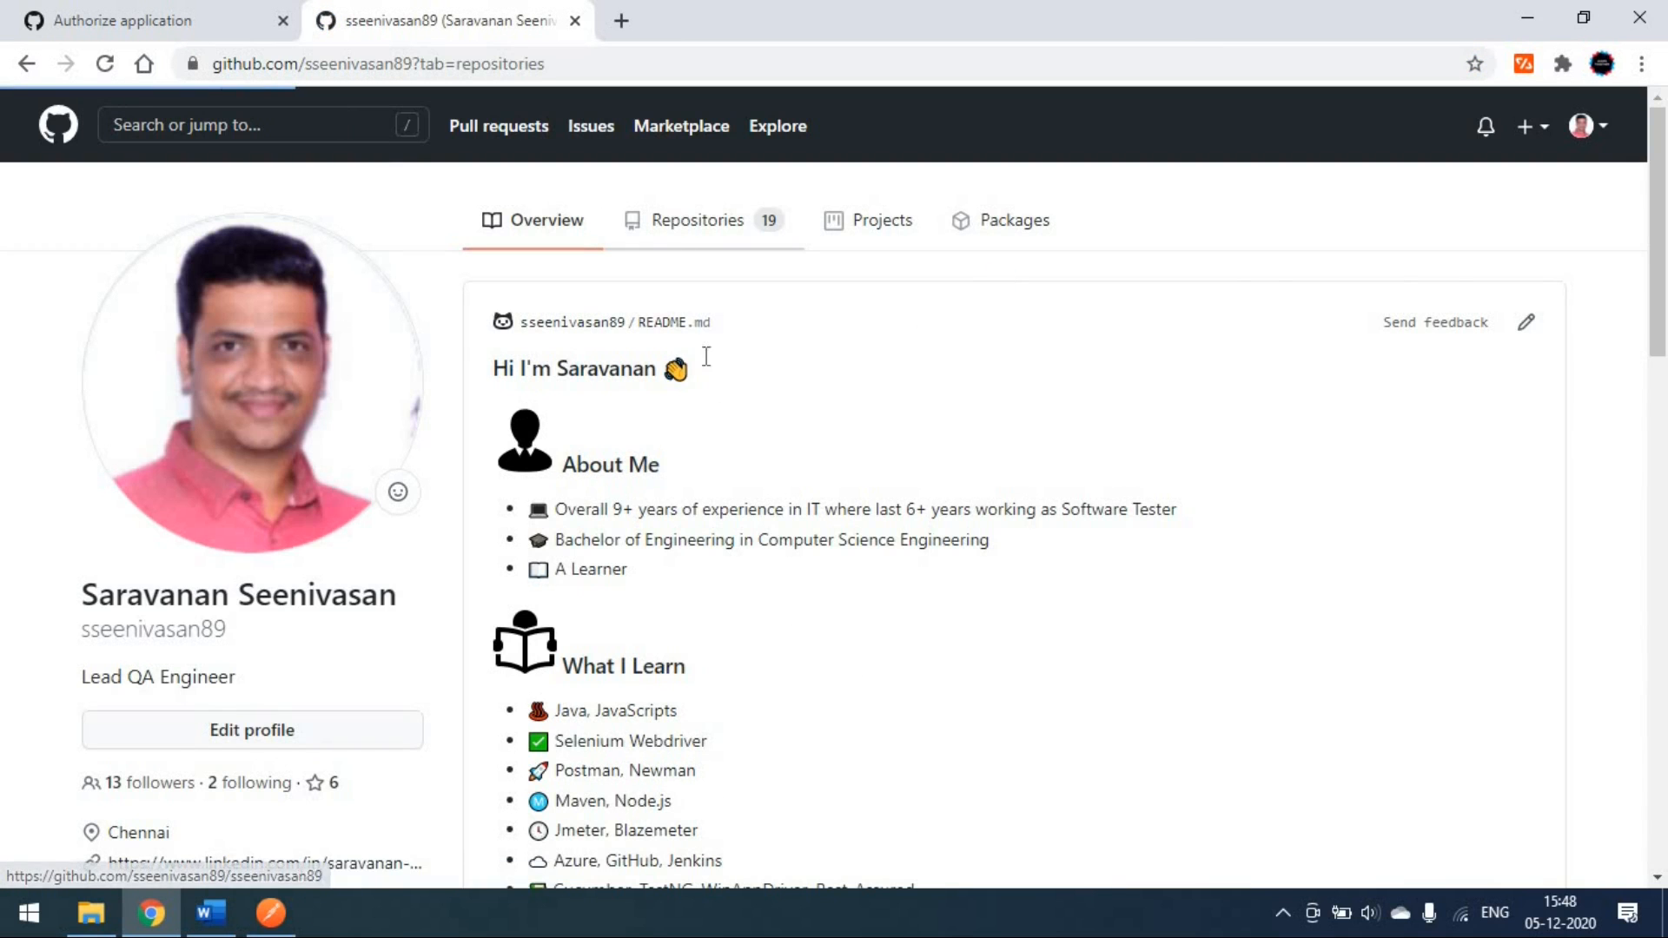
pyautogui.scroll(-2, 1003, 487)
pyautogui.scroll(-9, 998, 481)
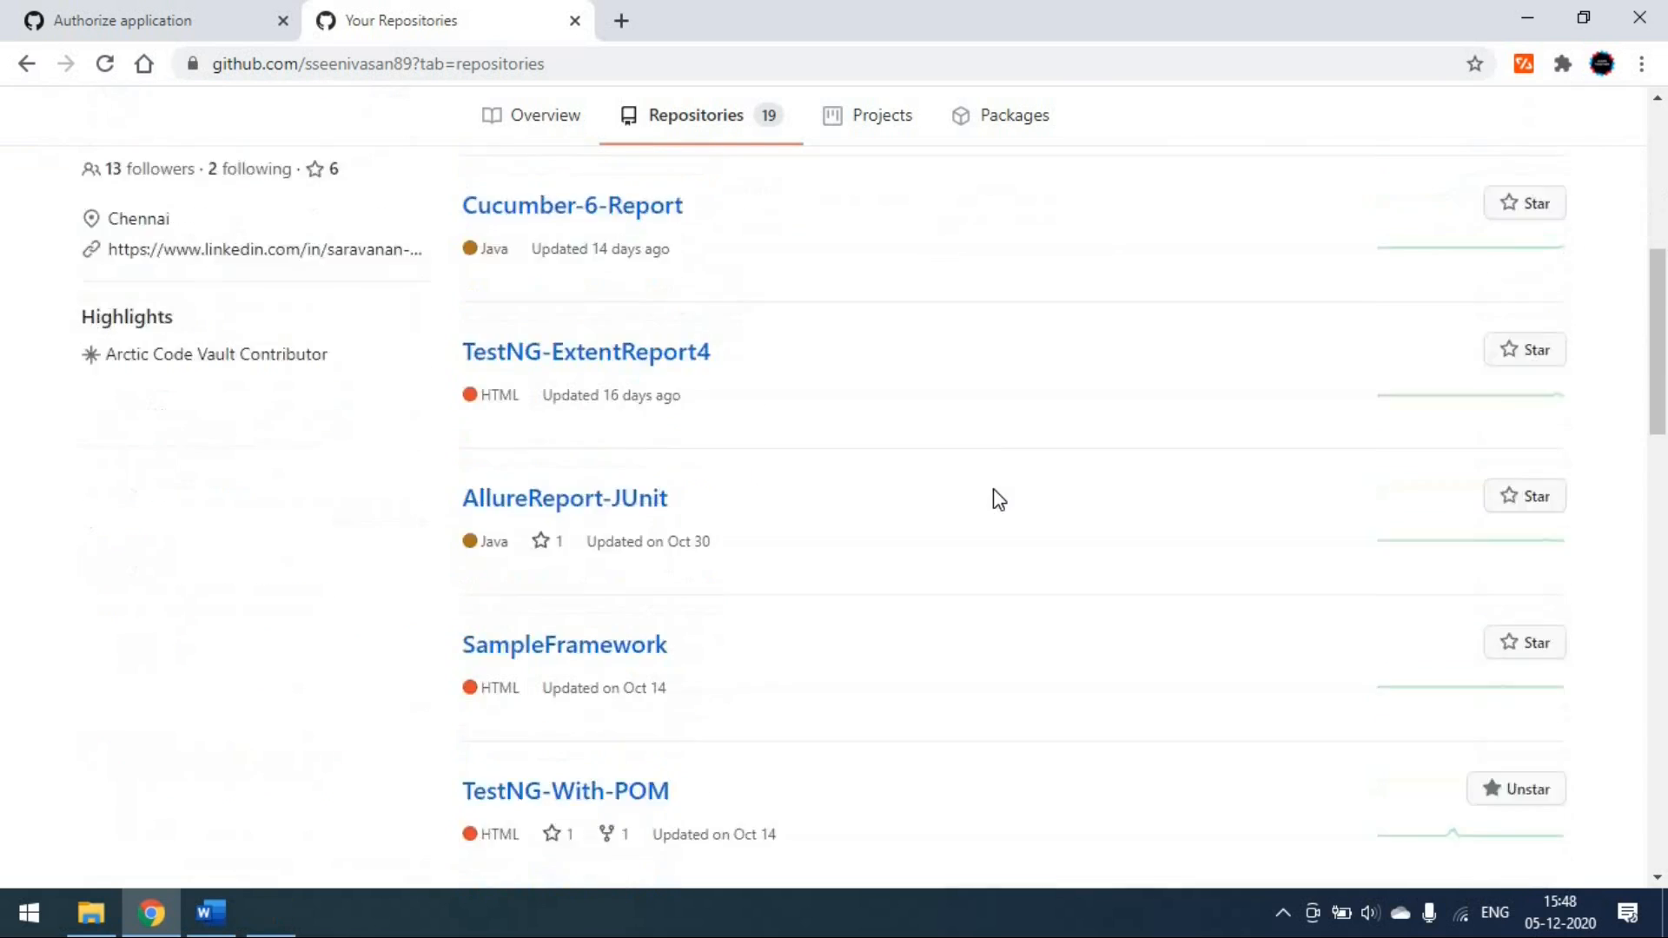
pyautogui.click(283, 912)
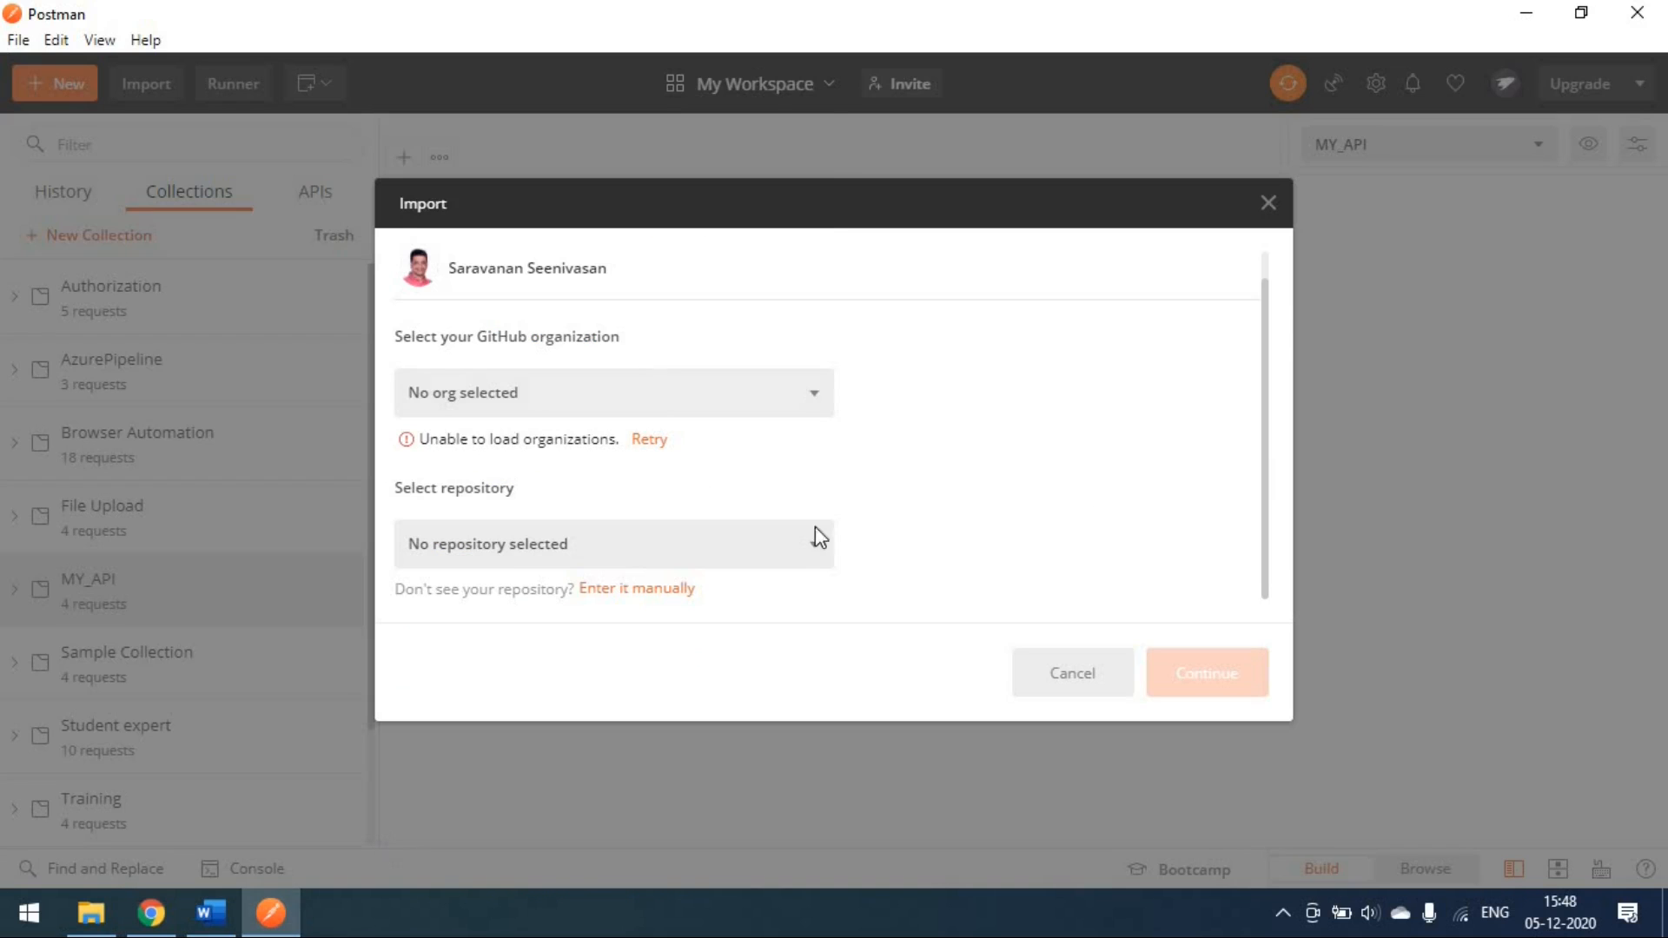
pyautogui.click(782, 560)
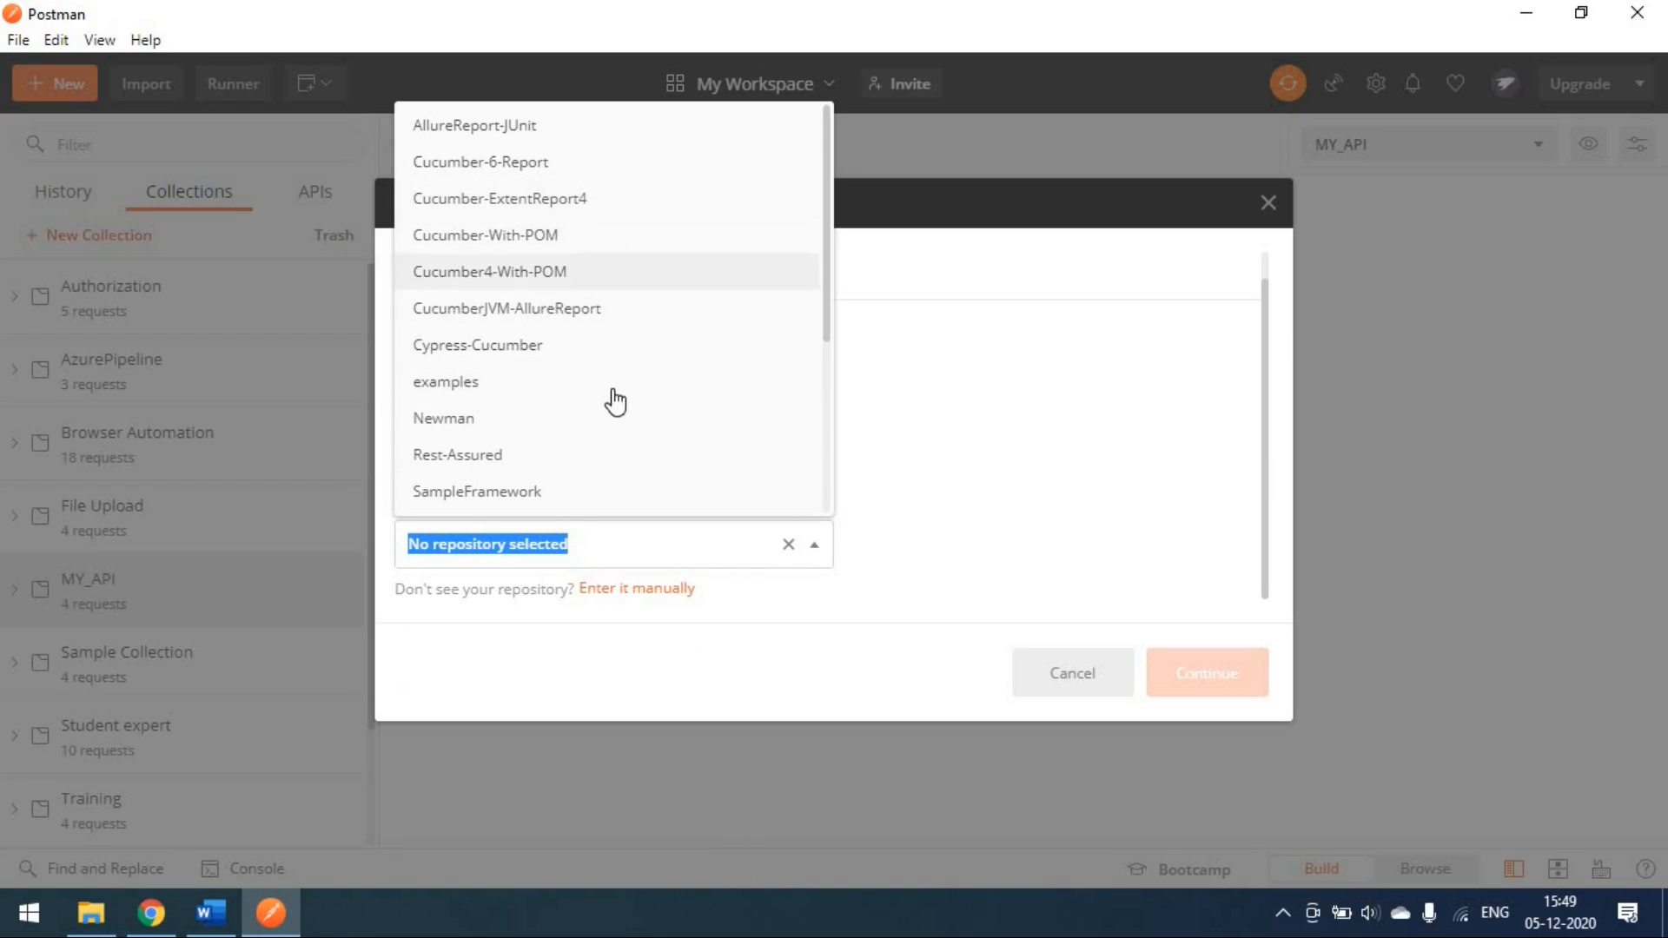
# Step: Open the Newman repository's collections folder on GitHub to see its three JSON files
pyautogui.click(163, 908)
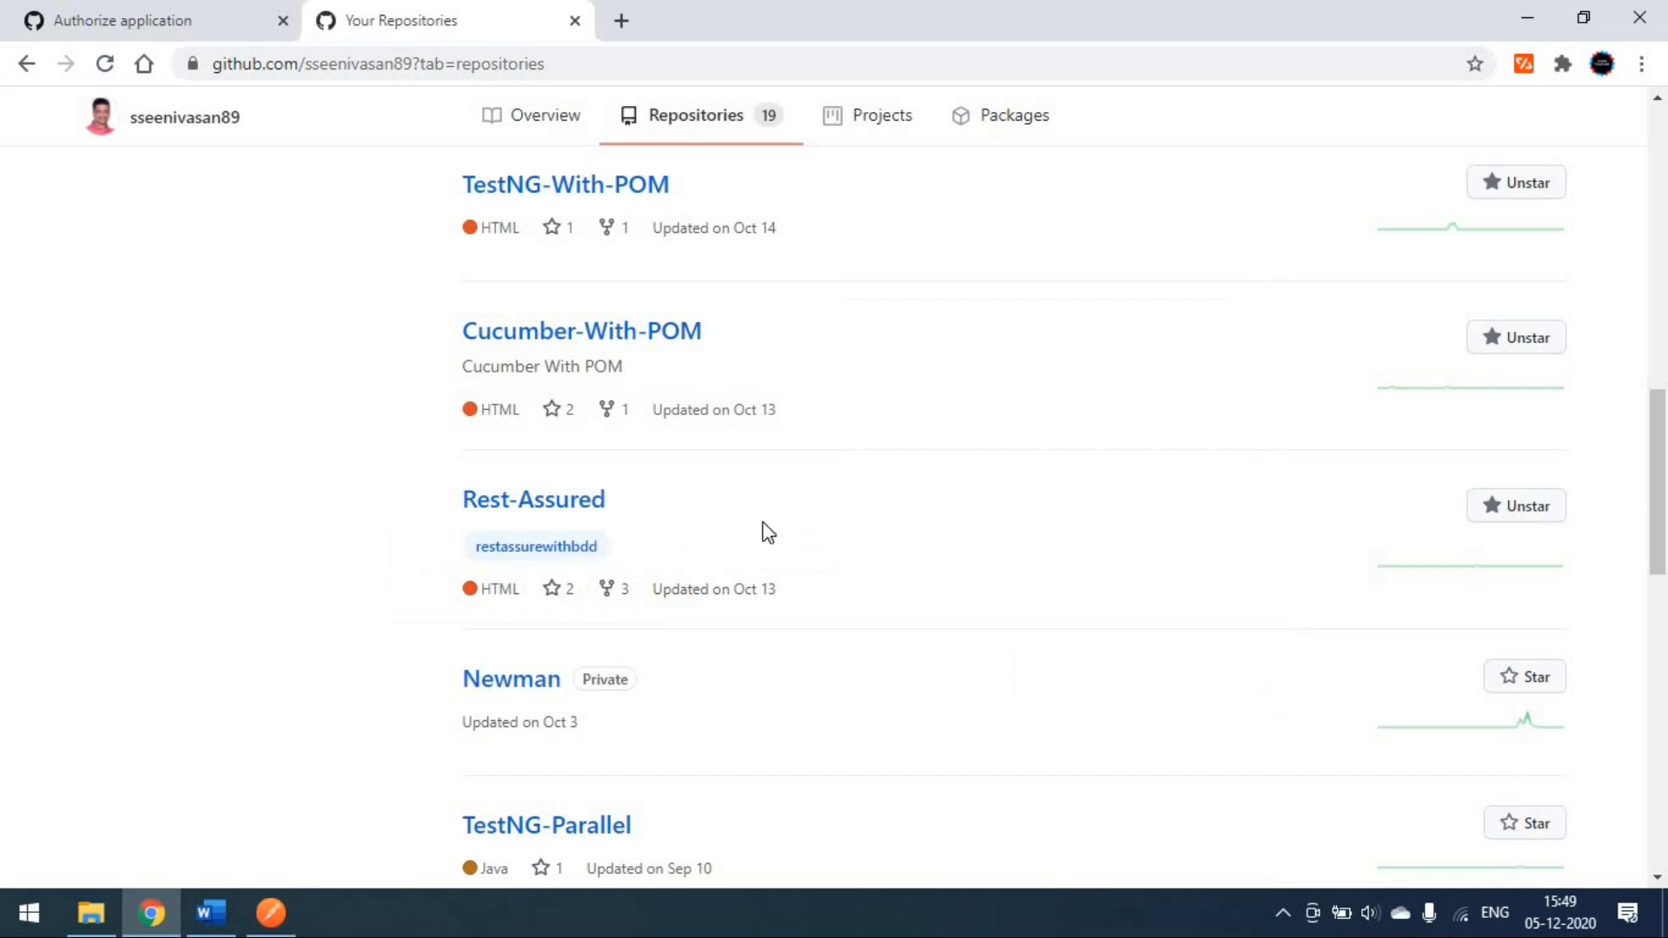
pyautogui.scroll(-3, 716, 730)
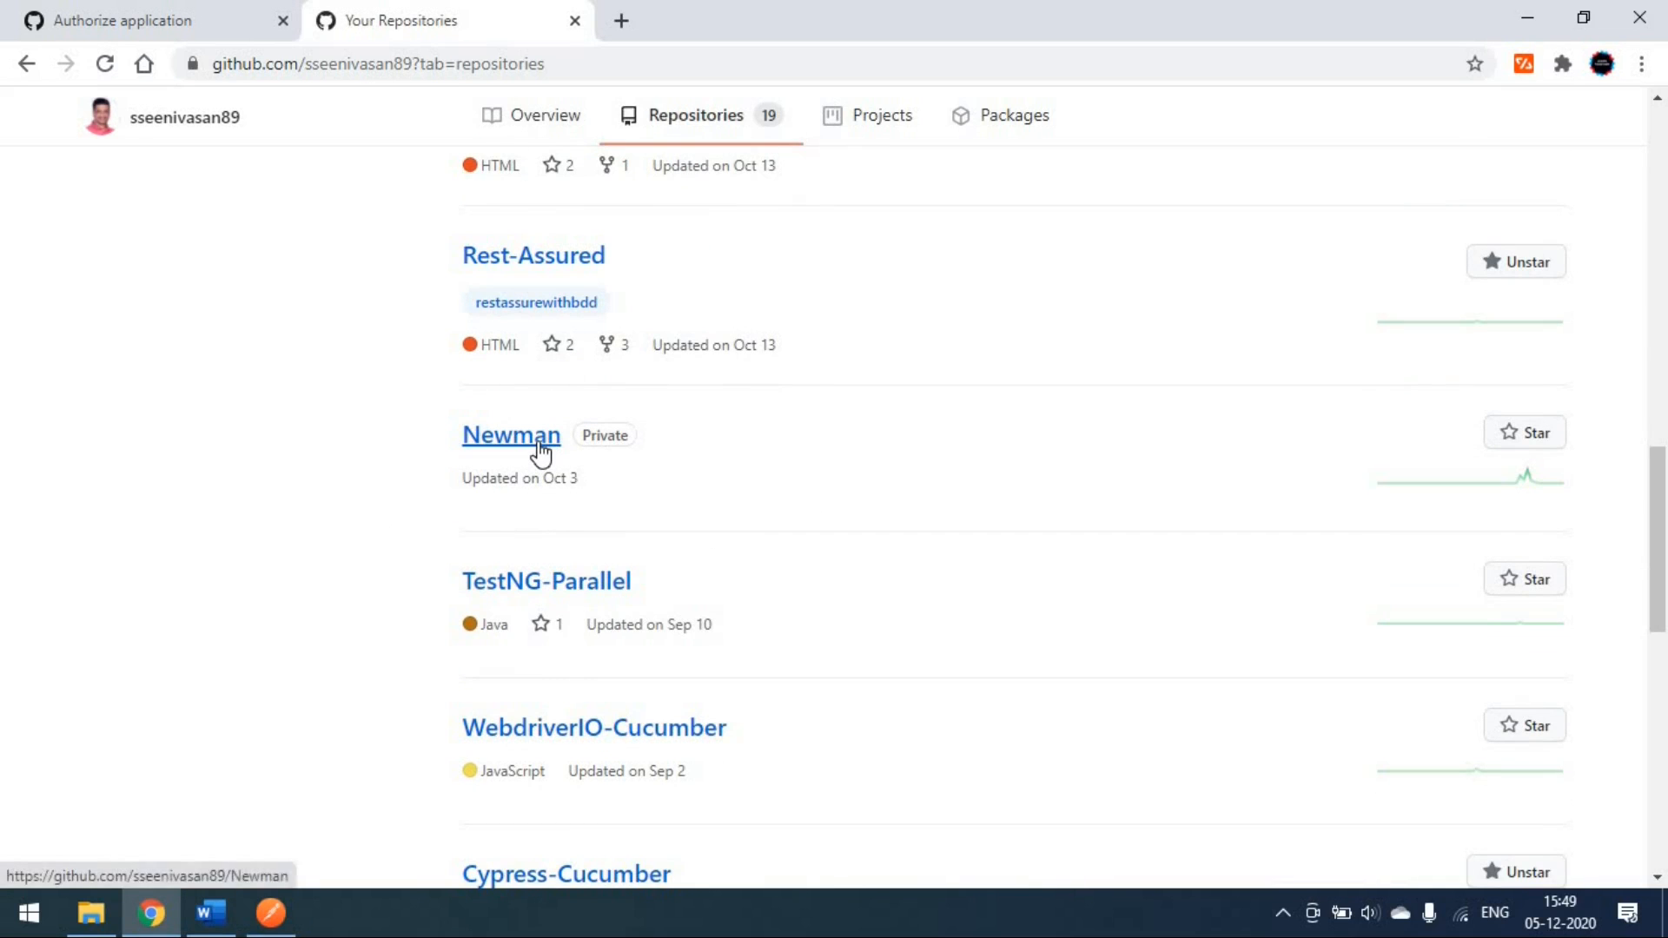
pyautogui.click(539, 445)
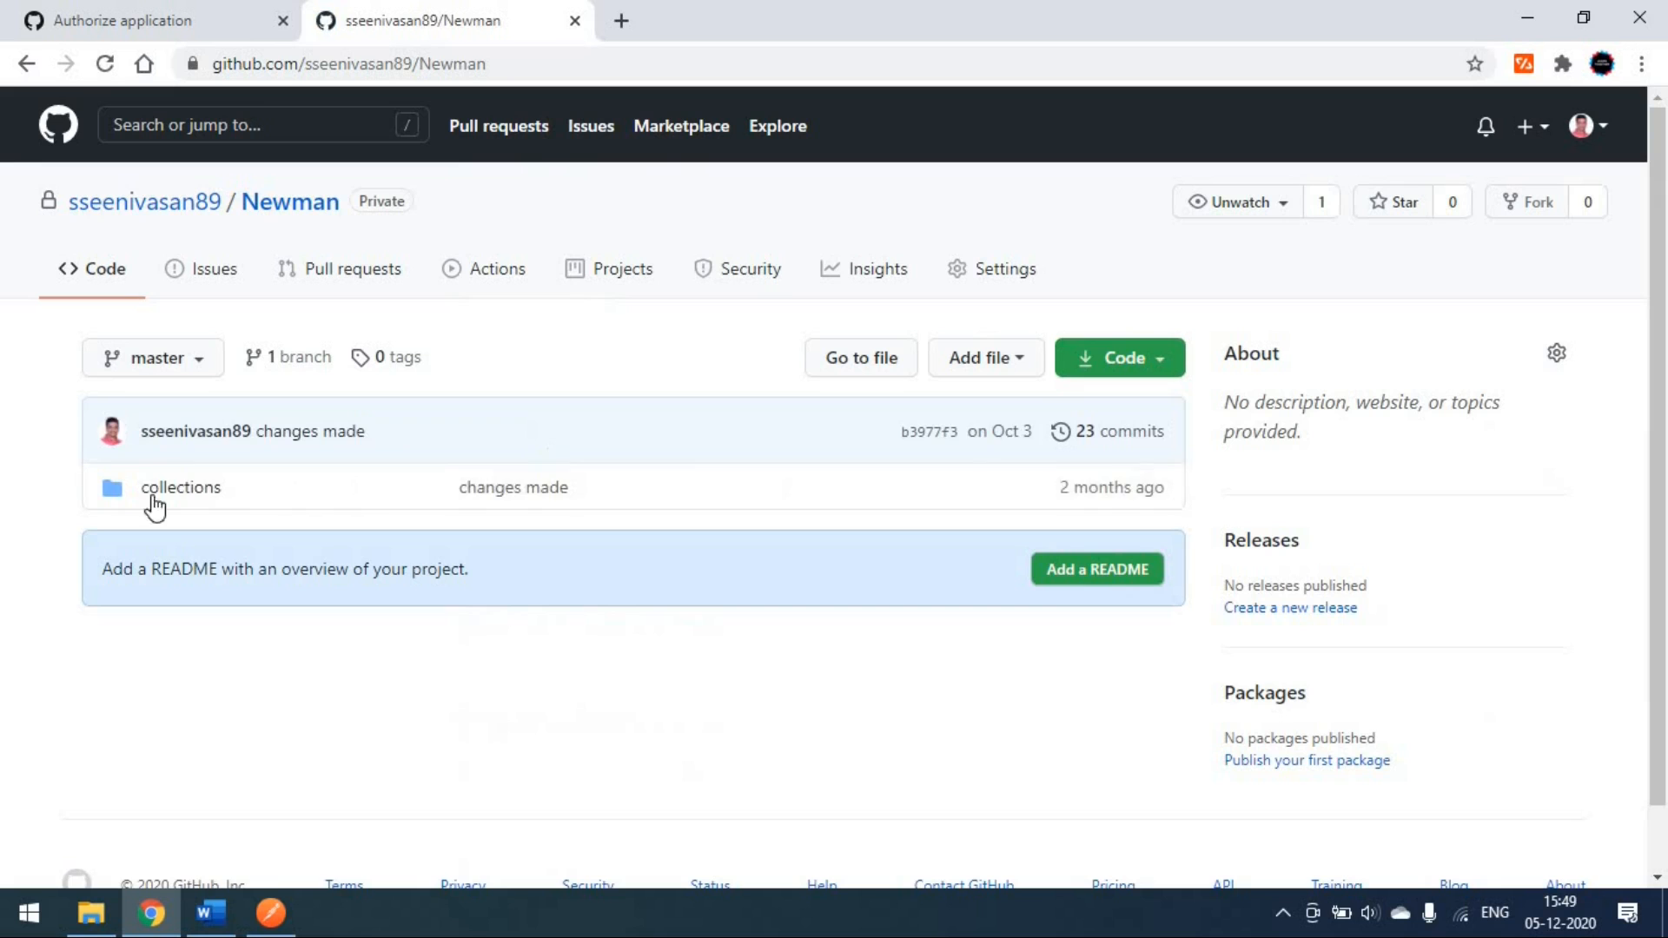
pyautogui.click(174, 489)
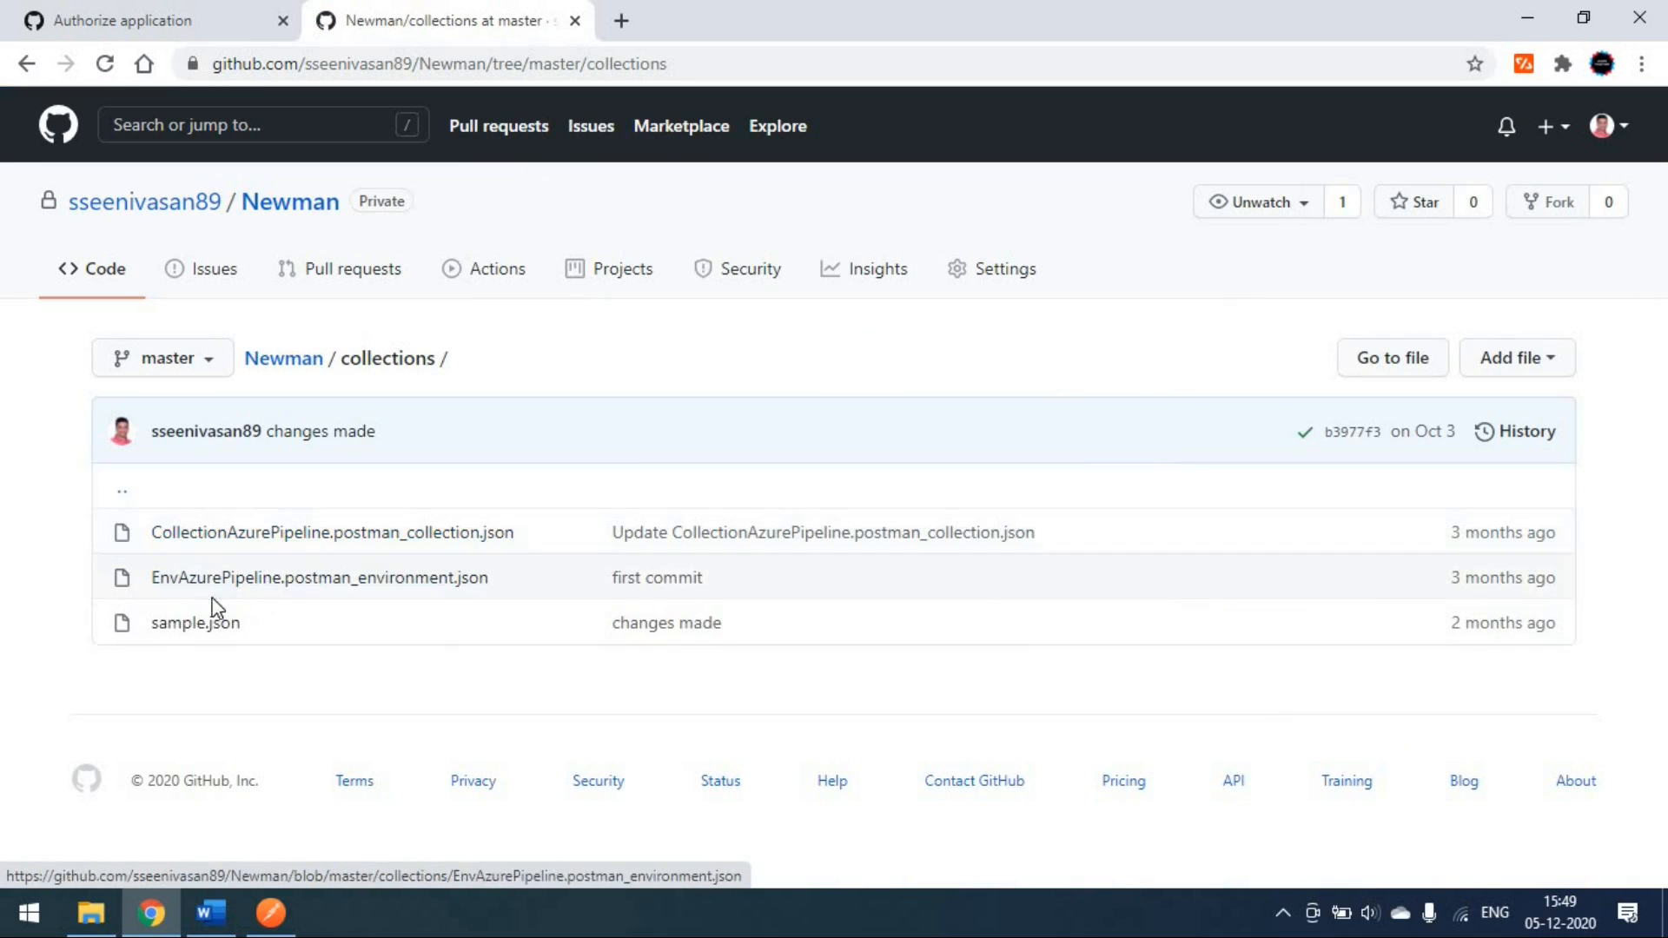
pyautogui.click(270, 912)
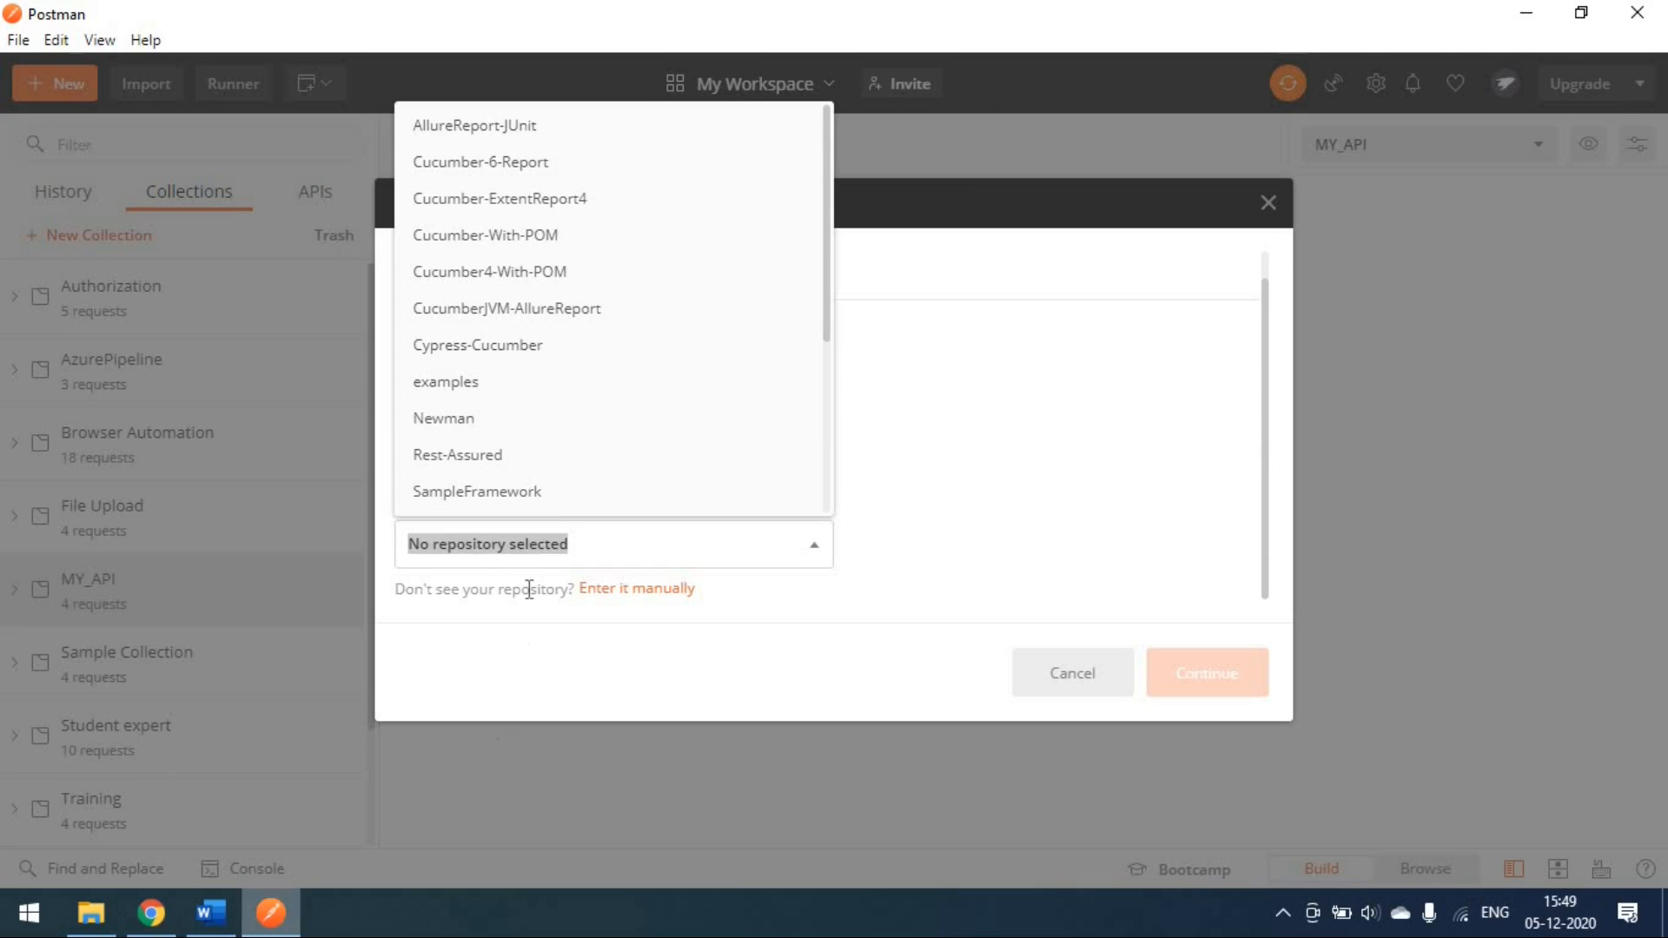
# Step: Select the Newman repository on branch master, checking its branches on GitHub
pyautogui.click(504, 426)
pyautogui.scroll(-2, 893, 487)
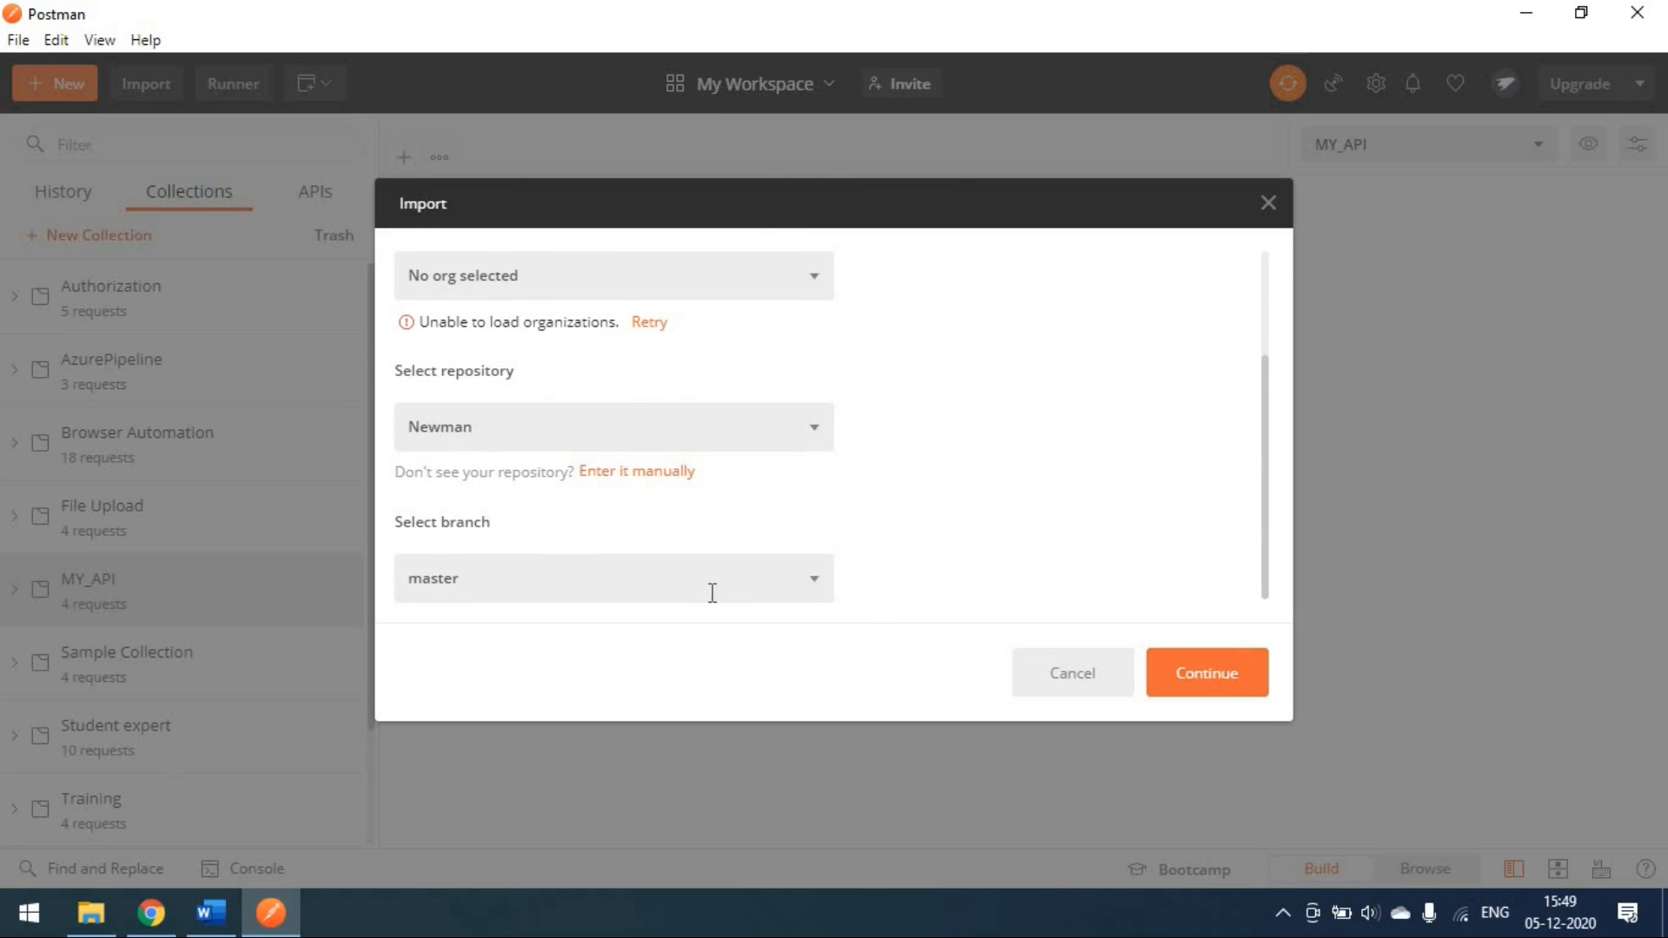
pyautogui.click(814, 593)
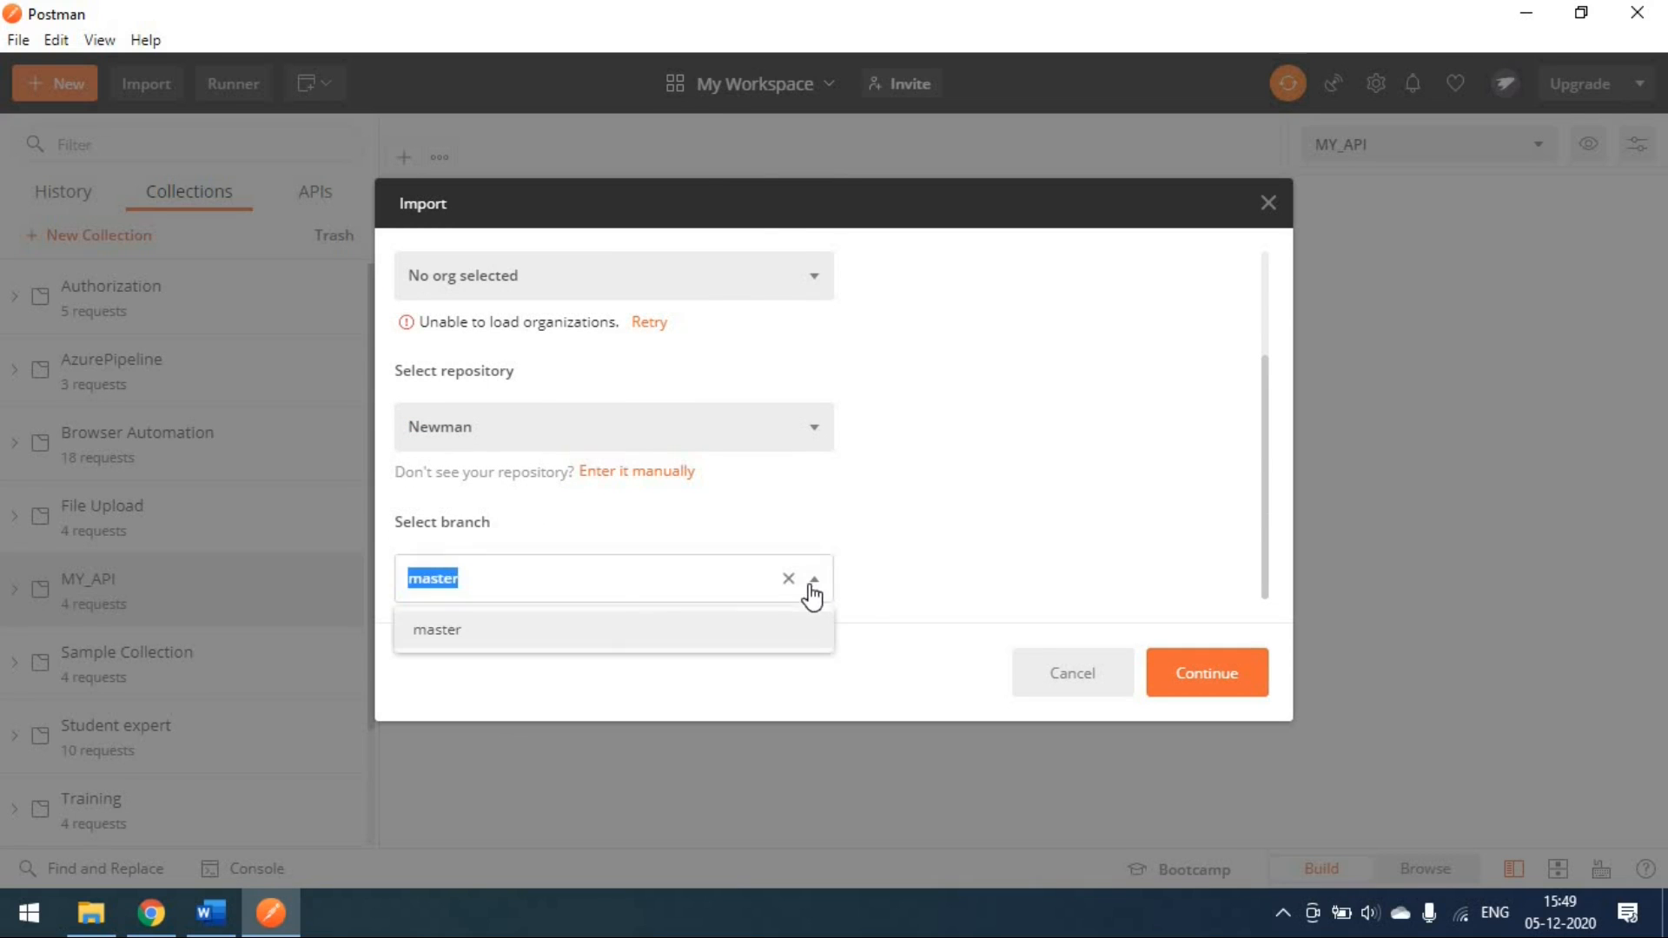
pyautogui.click(576, 638)
pyautogui.click(156, 921)
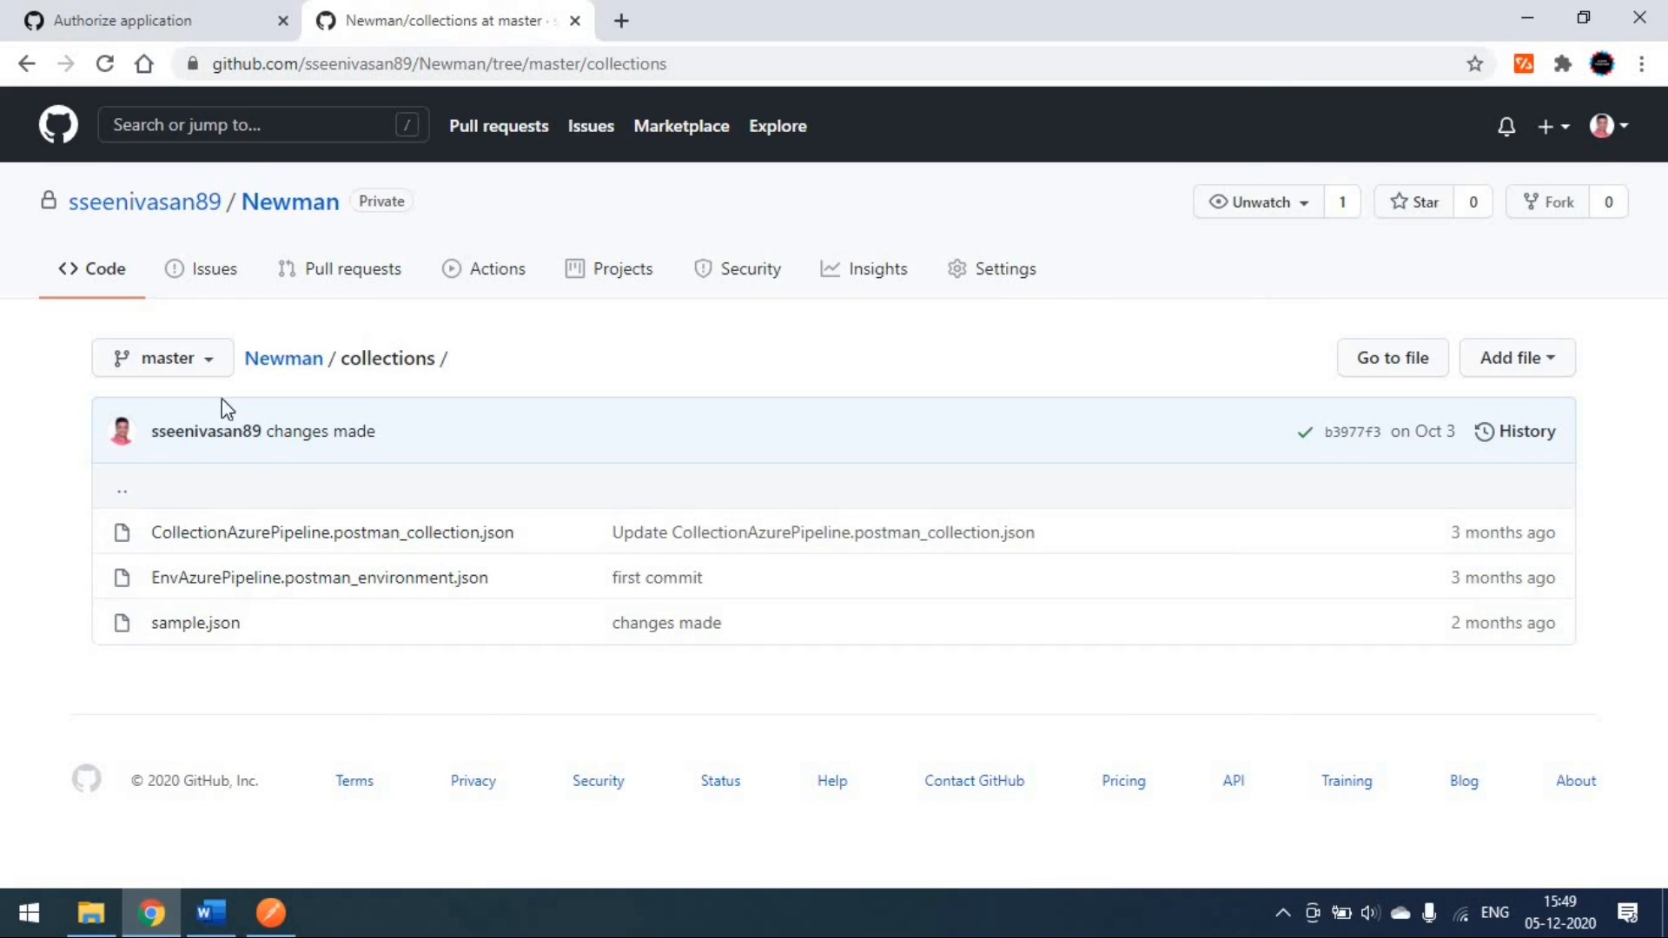
pyautogui.click(190, 363)
pyautogui.click(70, 394)
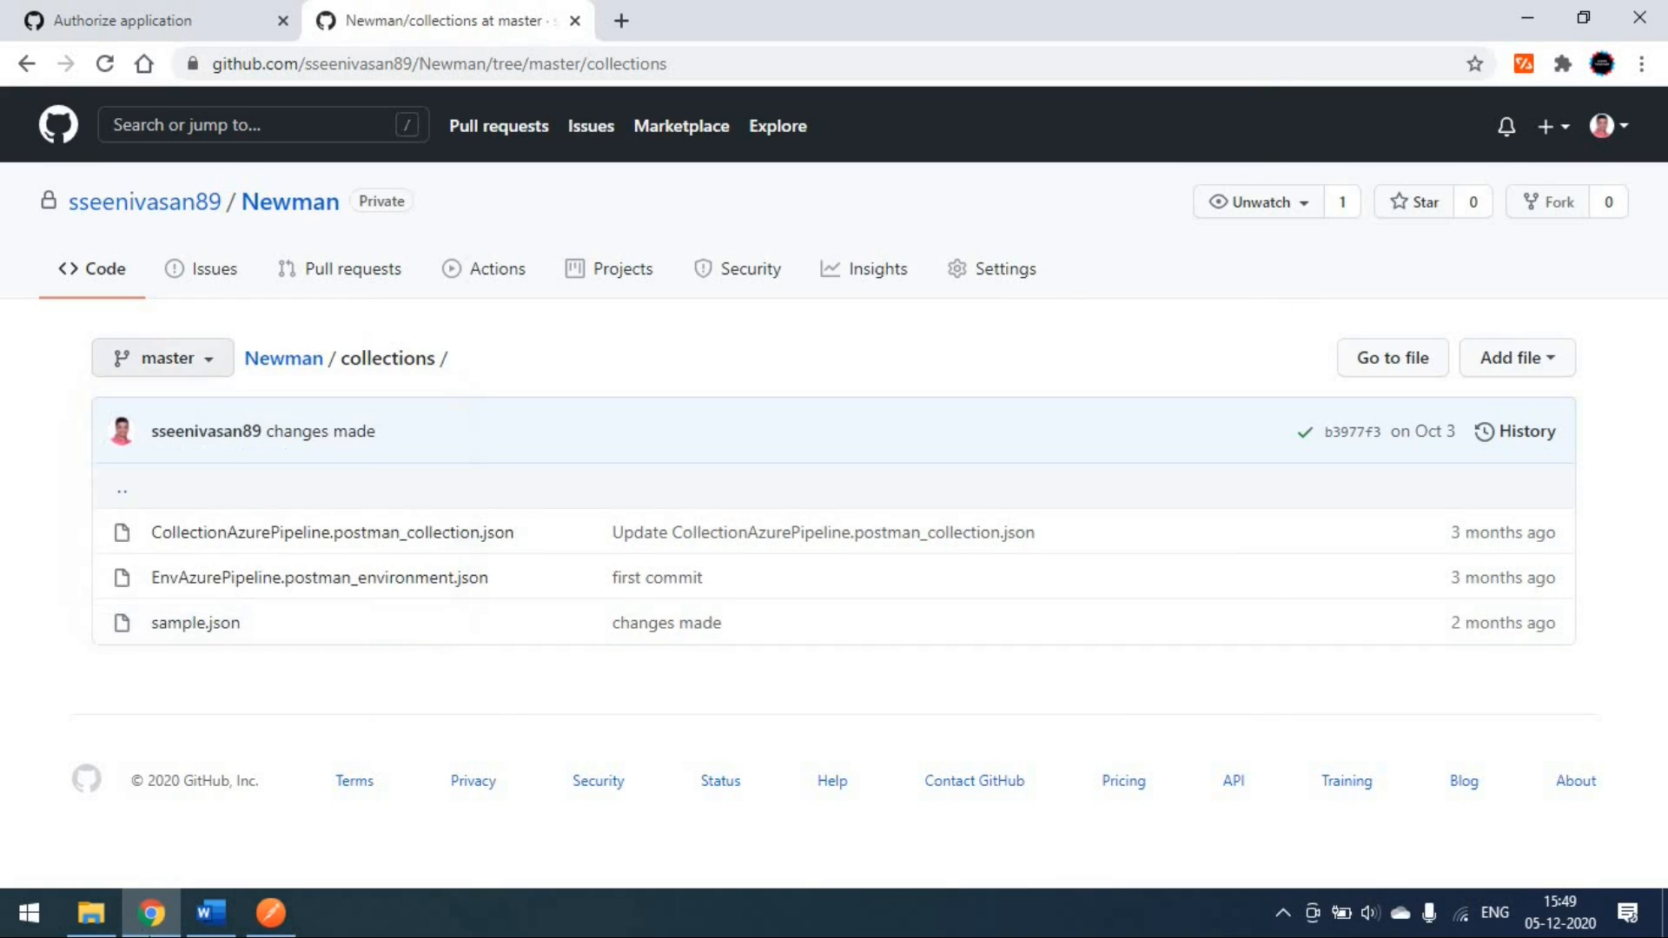
# Step: Continue to the import confirmation listing AzurePipeline and EAzurePipeline
pyautogui.click(271, 912)
pyautogui.click(1209, 694)
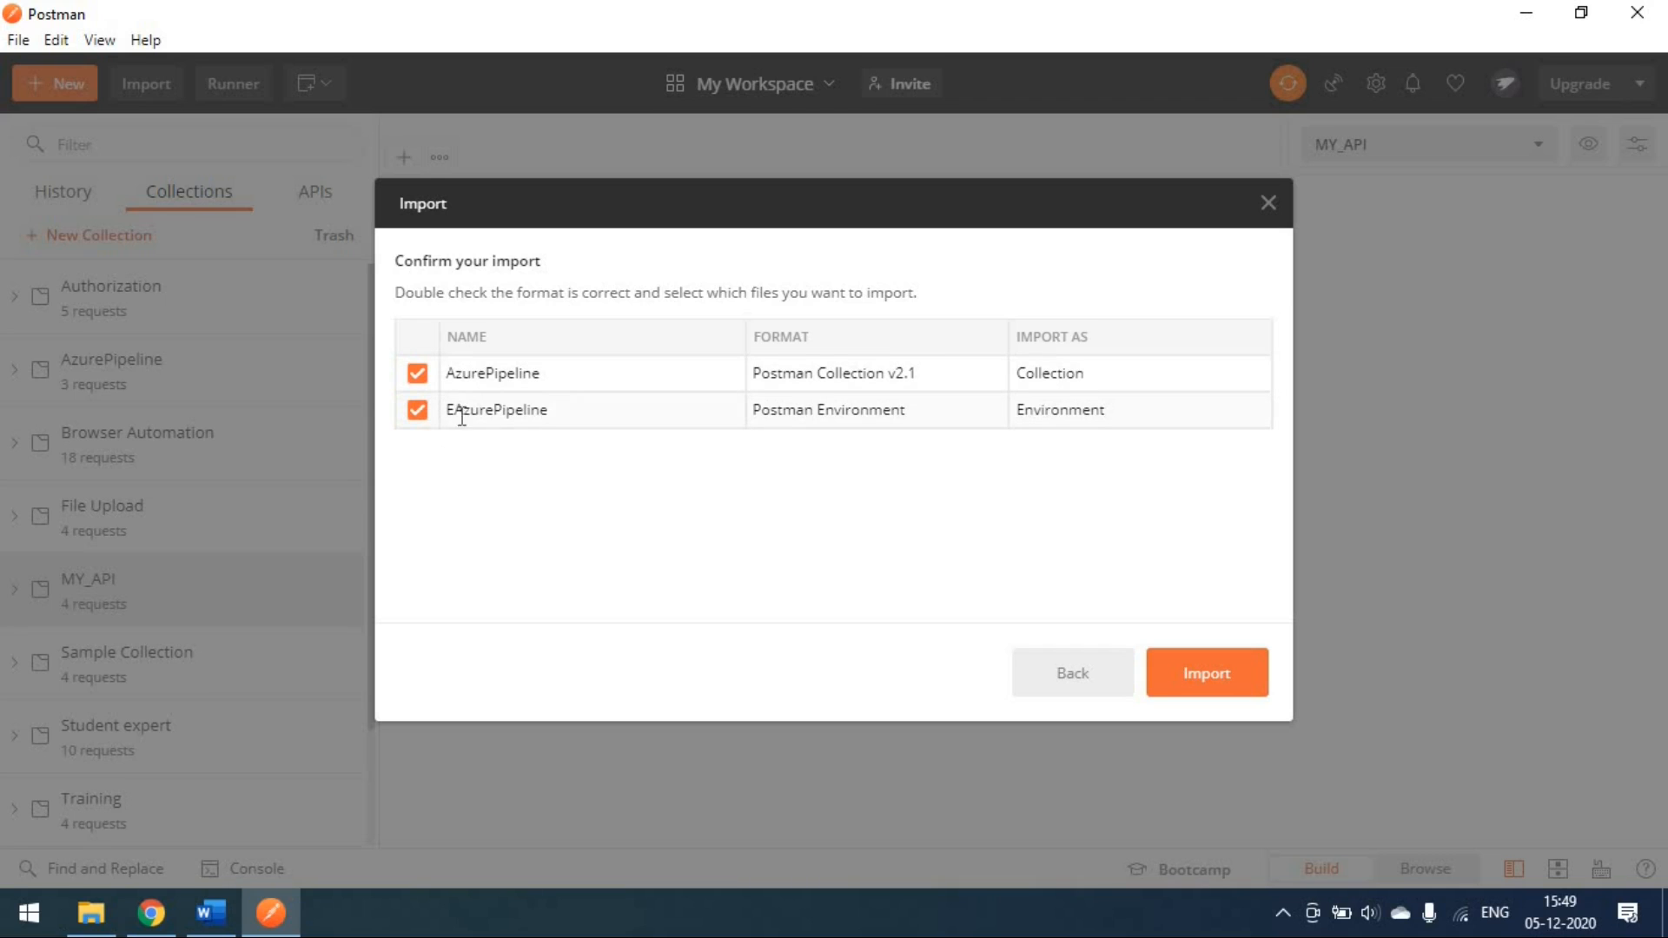
pyautogui.click(155, 917)
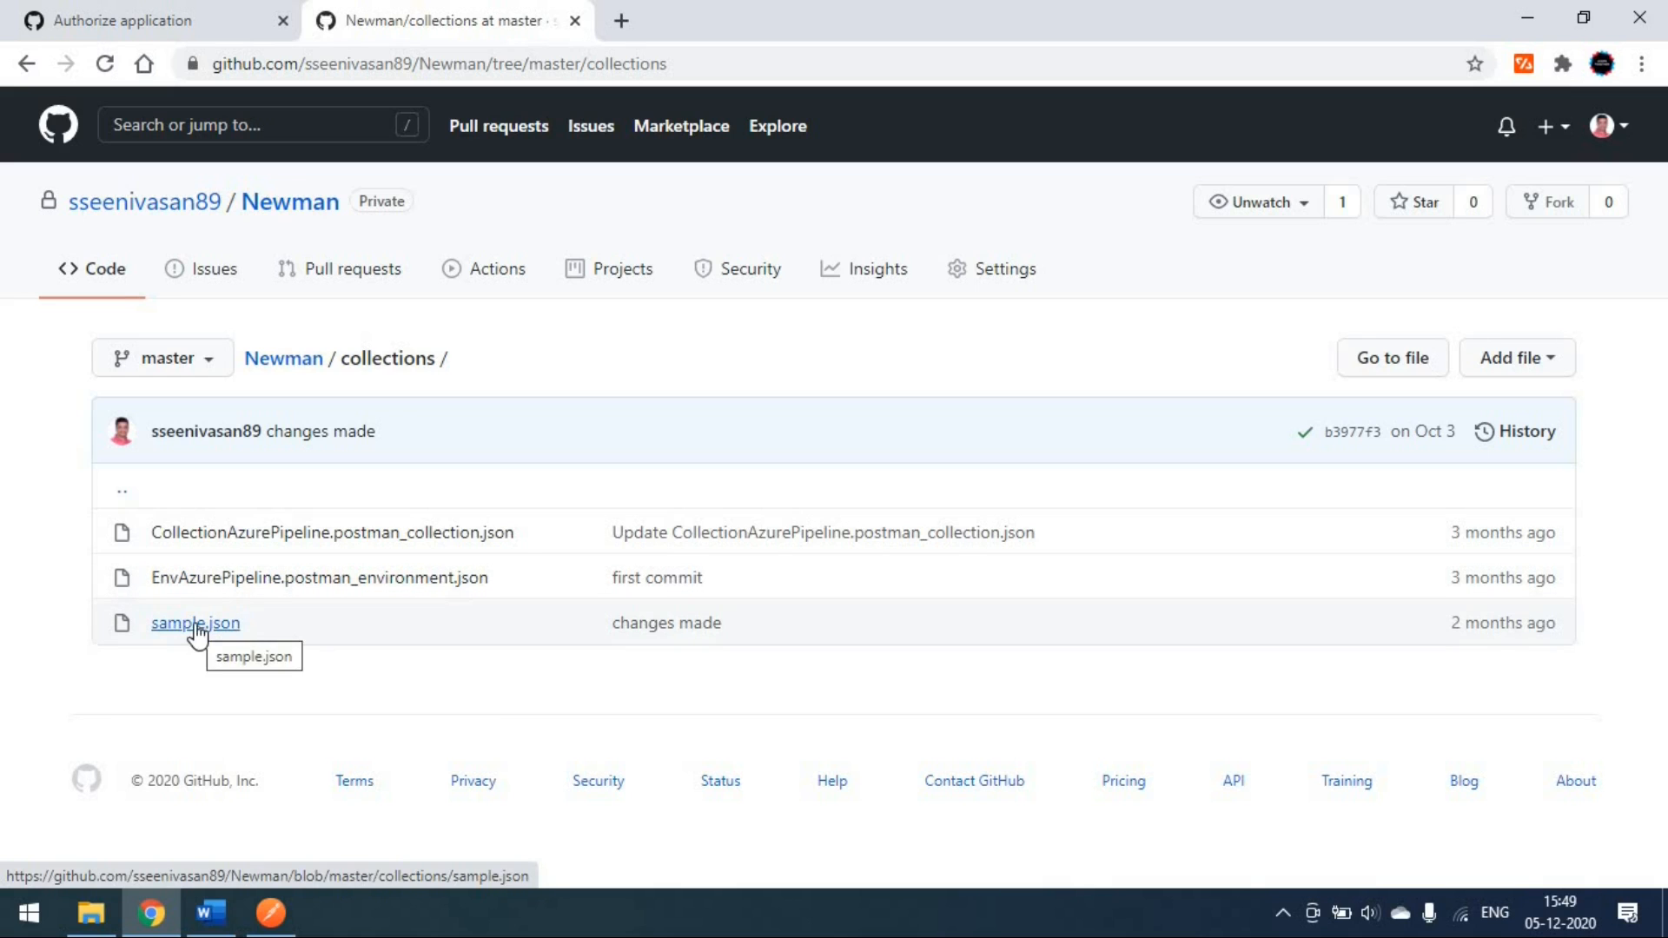
# Step: View sample.json and EnvAzurePipeline.postman_environment.json in the Newman collections folder
pyautogui.click(196, 623)
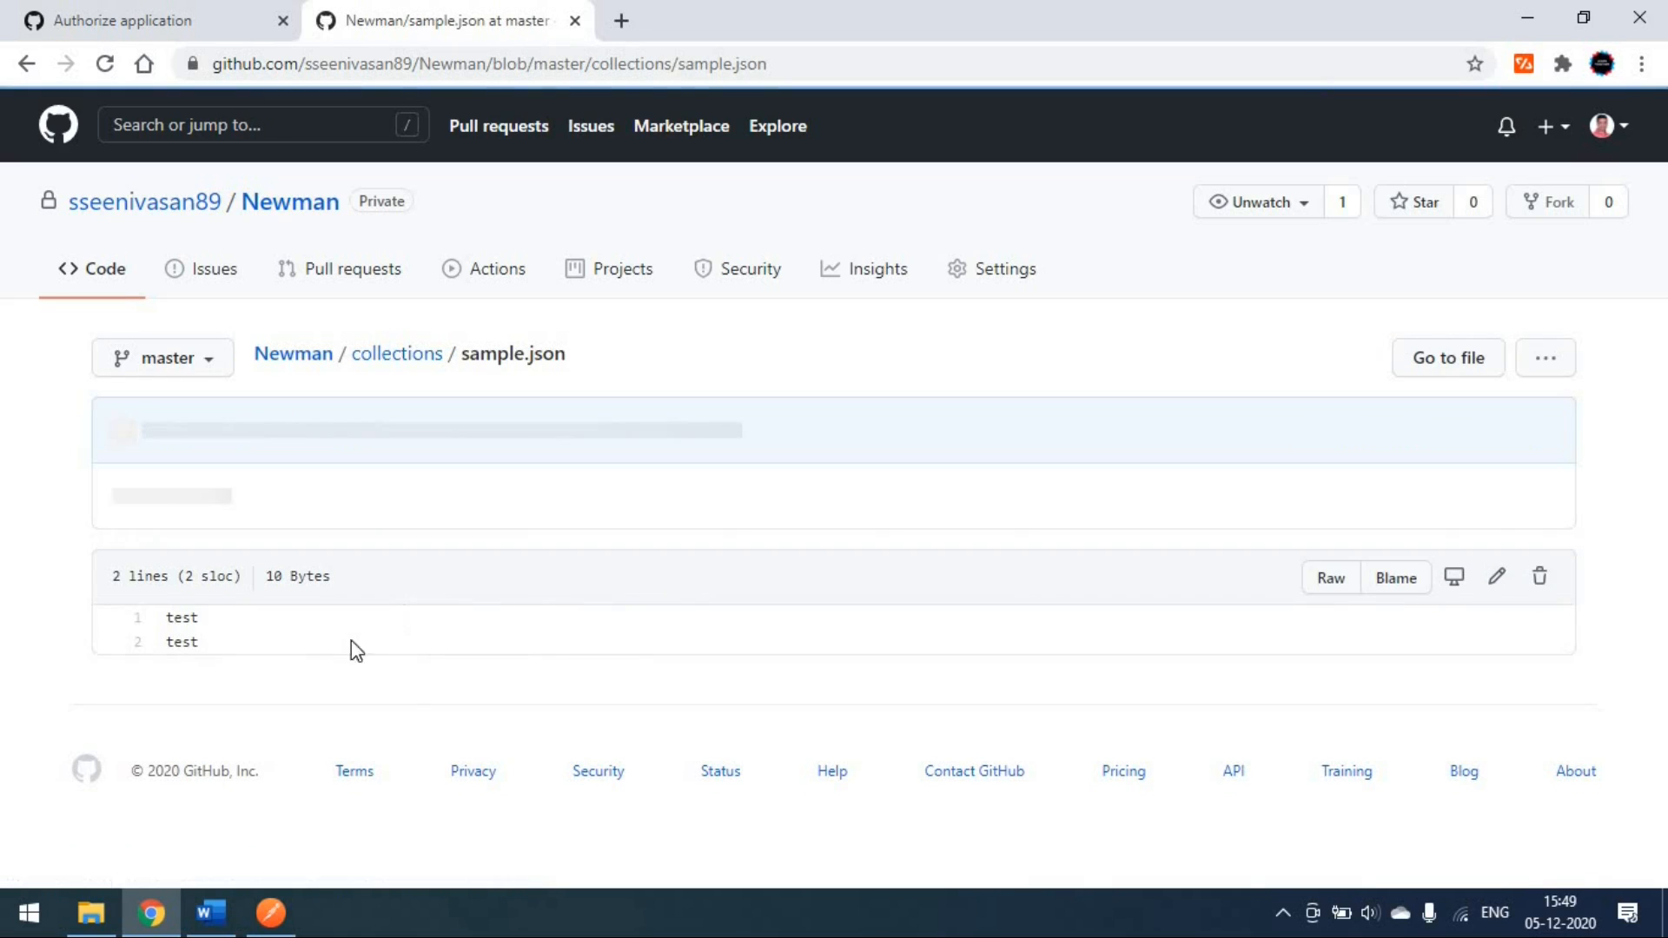
pyautogui.click(413, 369)
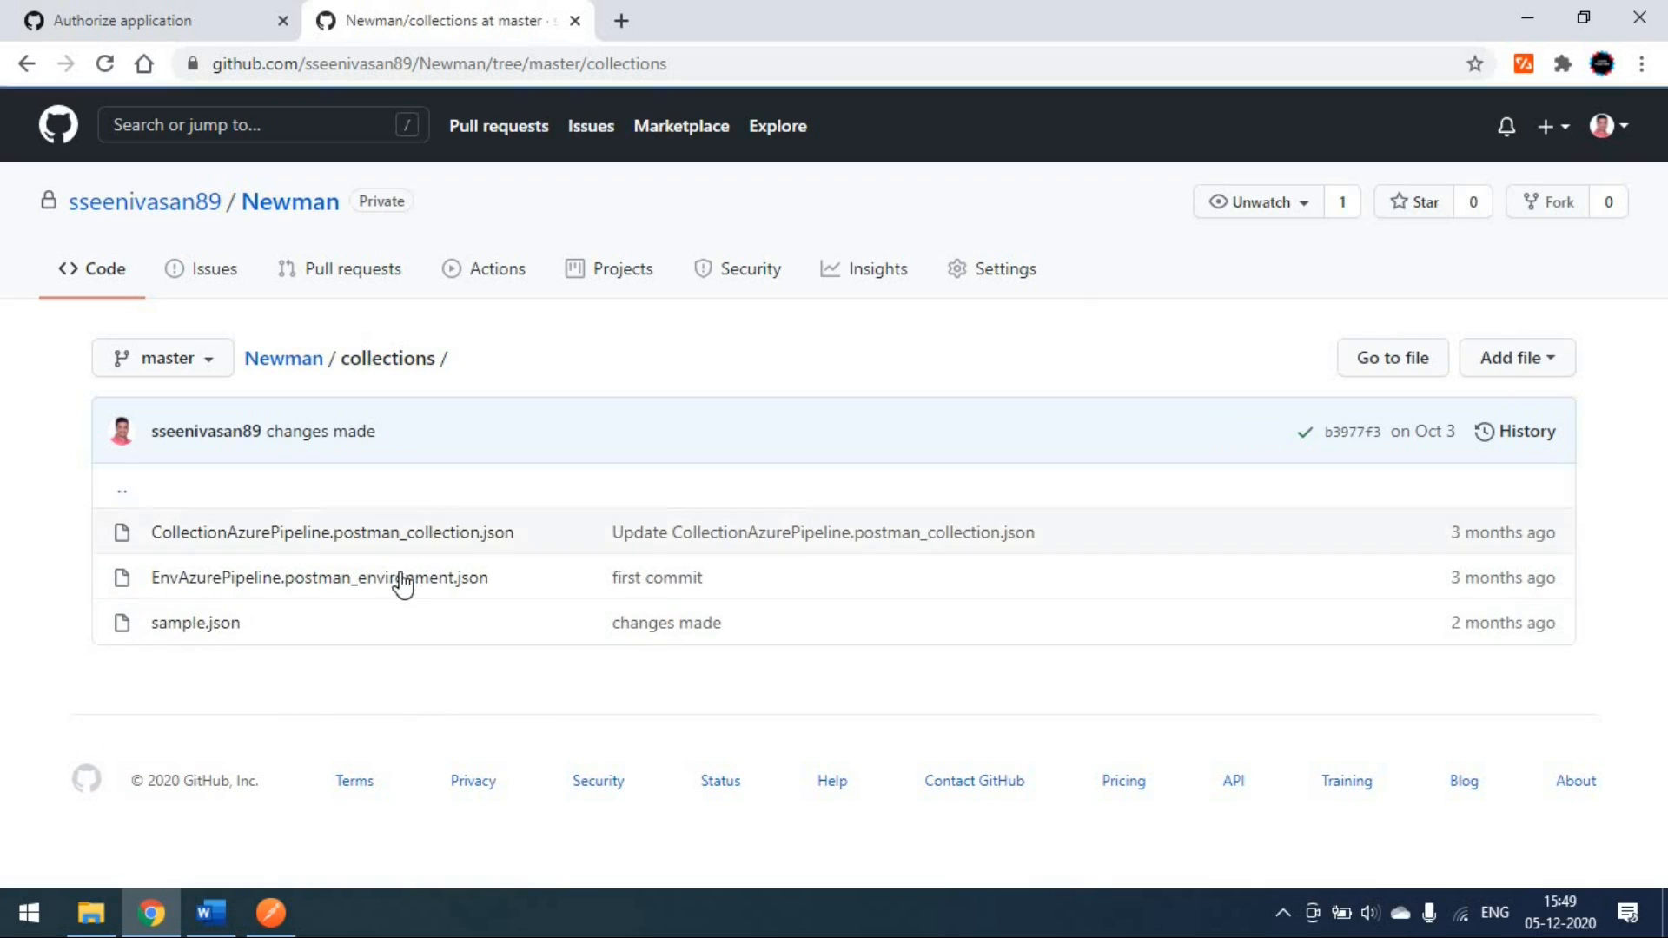
pyautogui.click(403, 580)
pyautogui.scroll(-3, 599, 674)
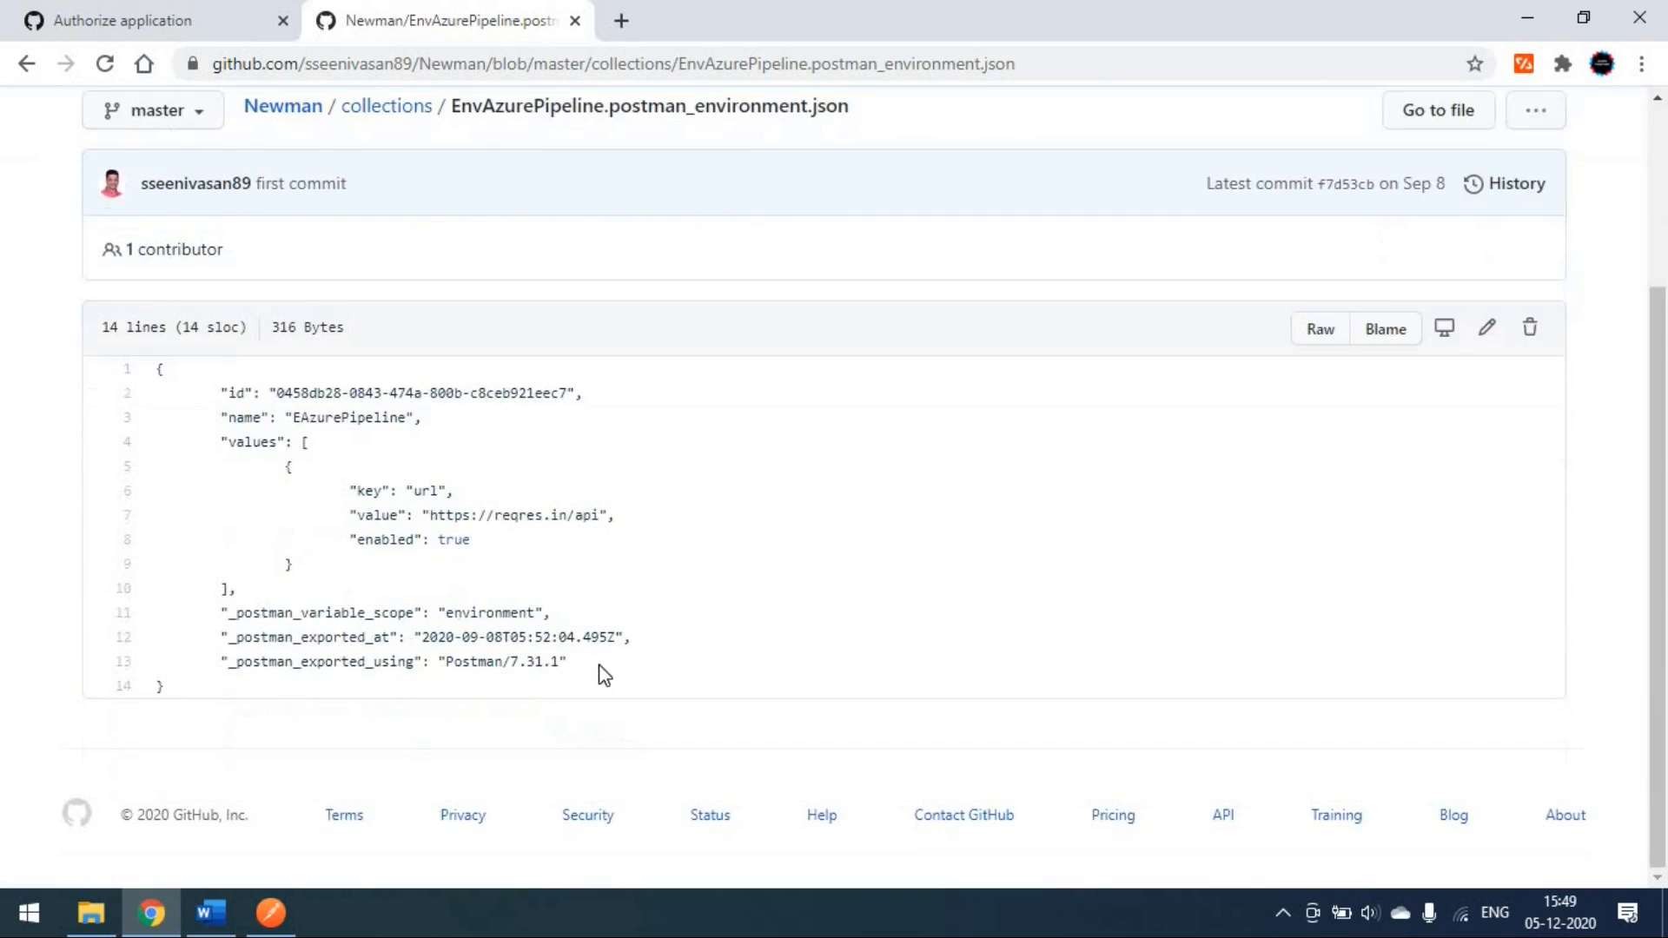
pyautogui.scroll(5, 604, 674)
pyautogui.click(395, 365)
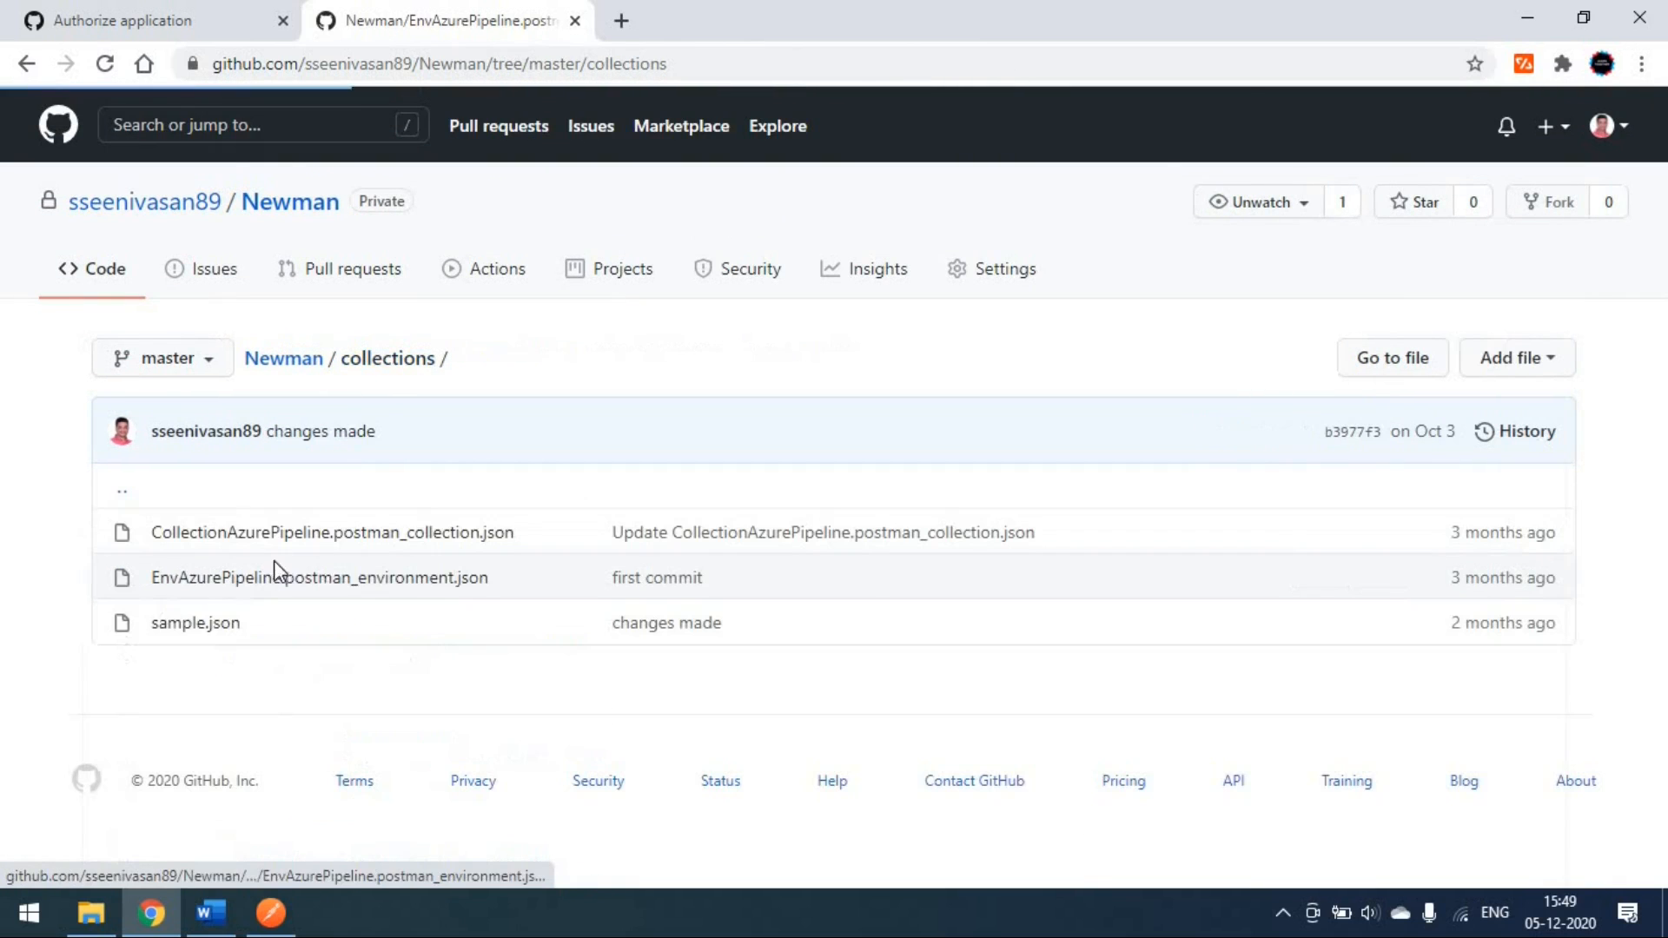
# Step: Inspect CollectionAzurePipeline.postman_collection.json, then return to the collections folder listing
pyautogui.click(424, 533)
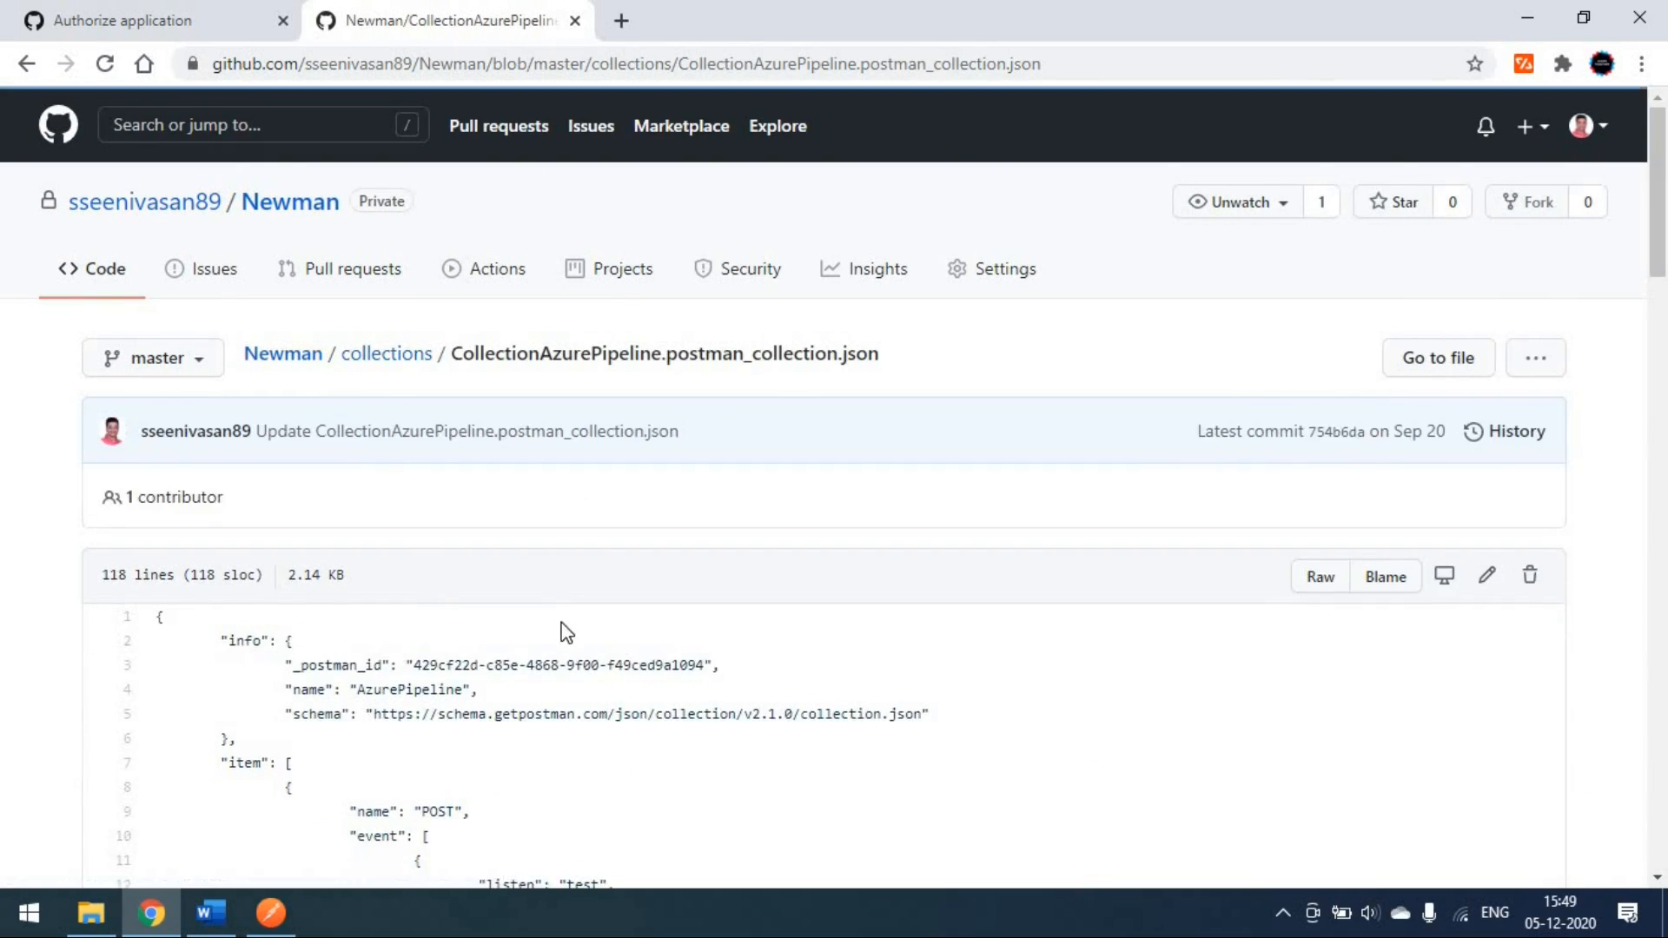
pyautogui.scroll(-6, 566, 633)
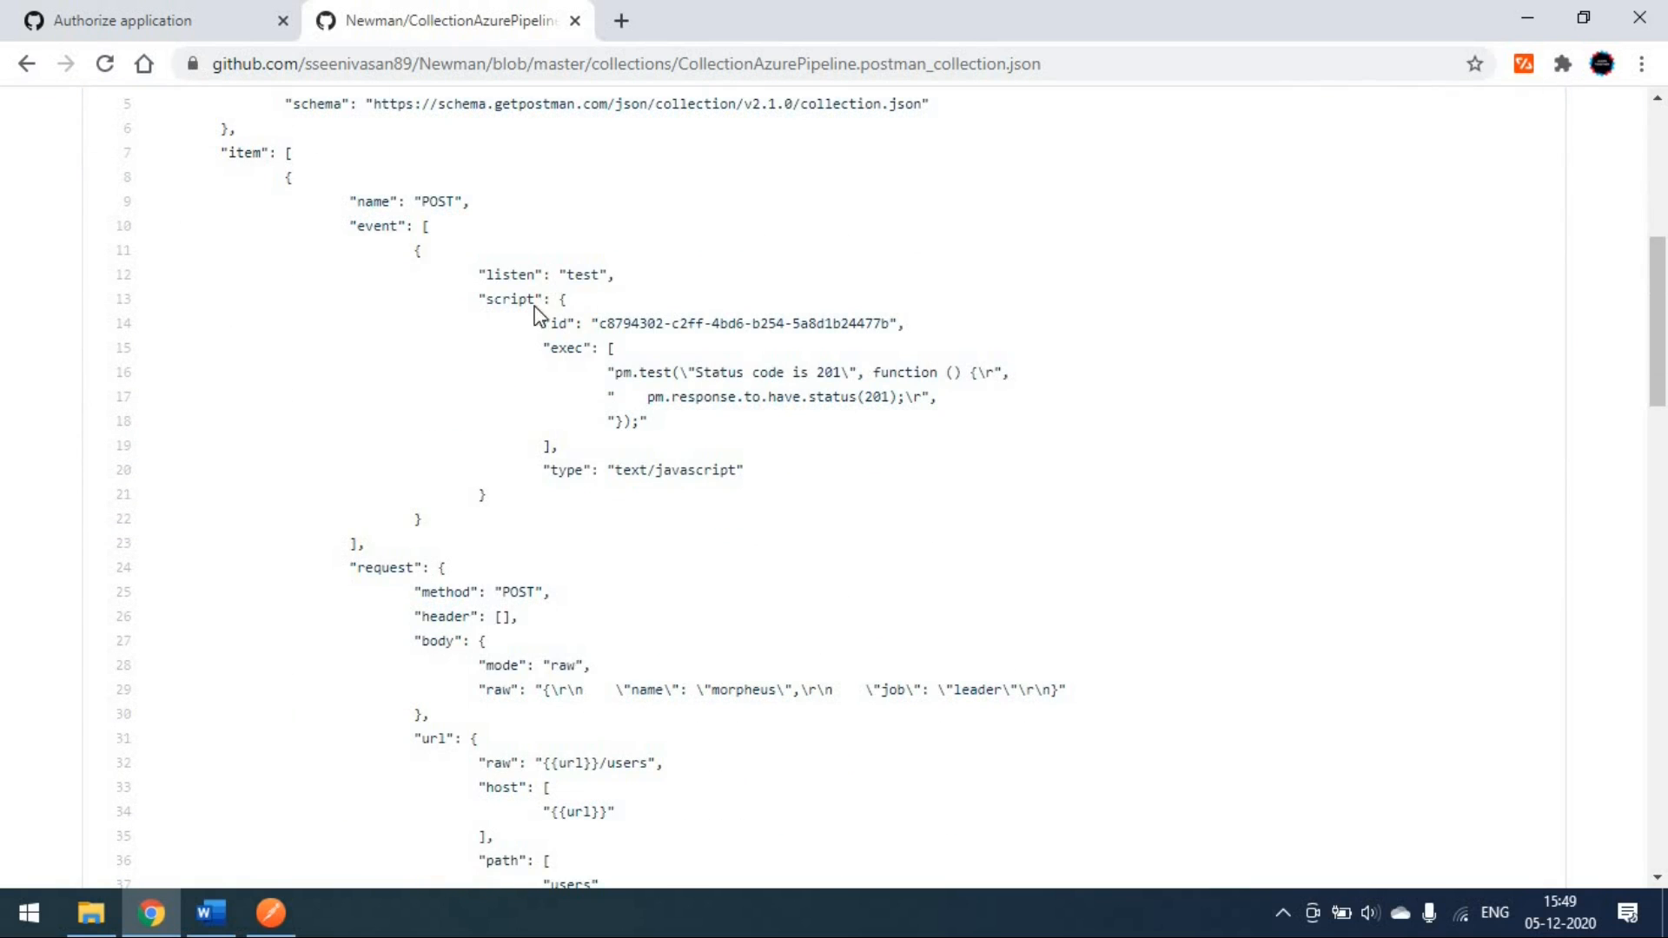
pyautogui.scroll(-9, 451, 574)
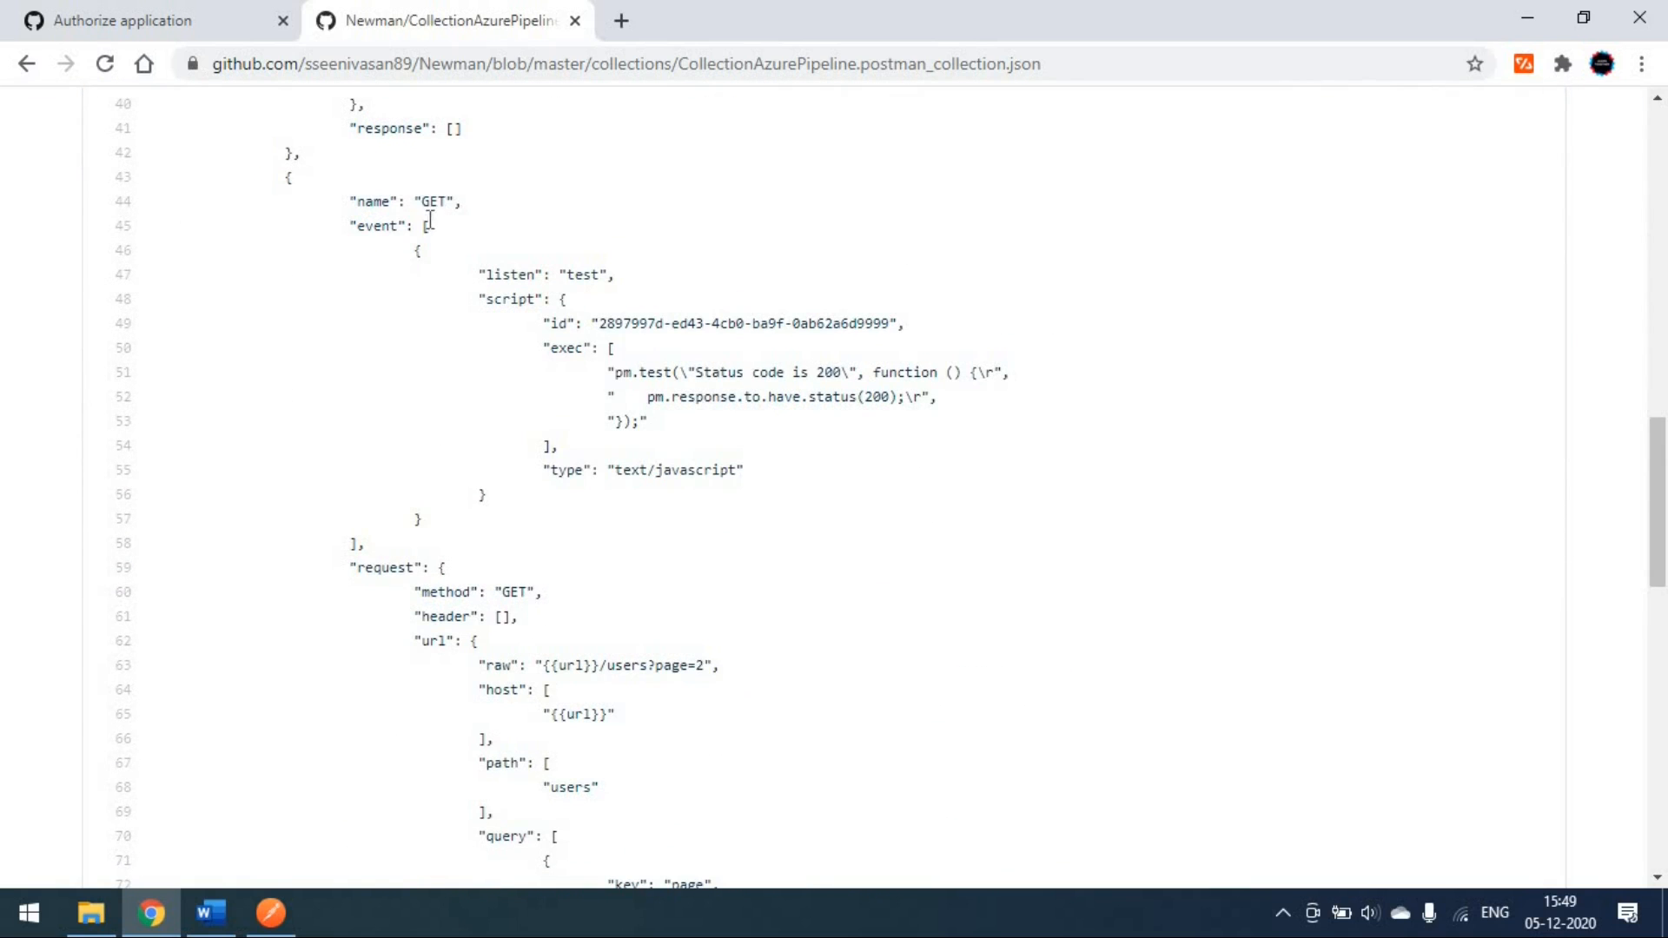
pyautogui.click(38, 65)
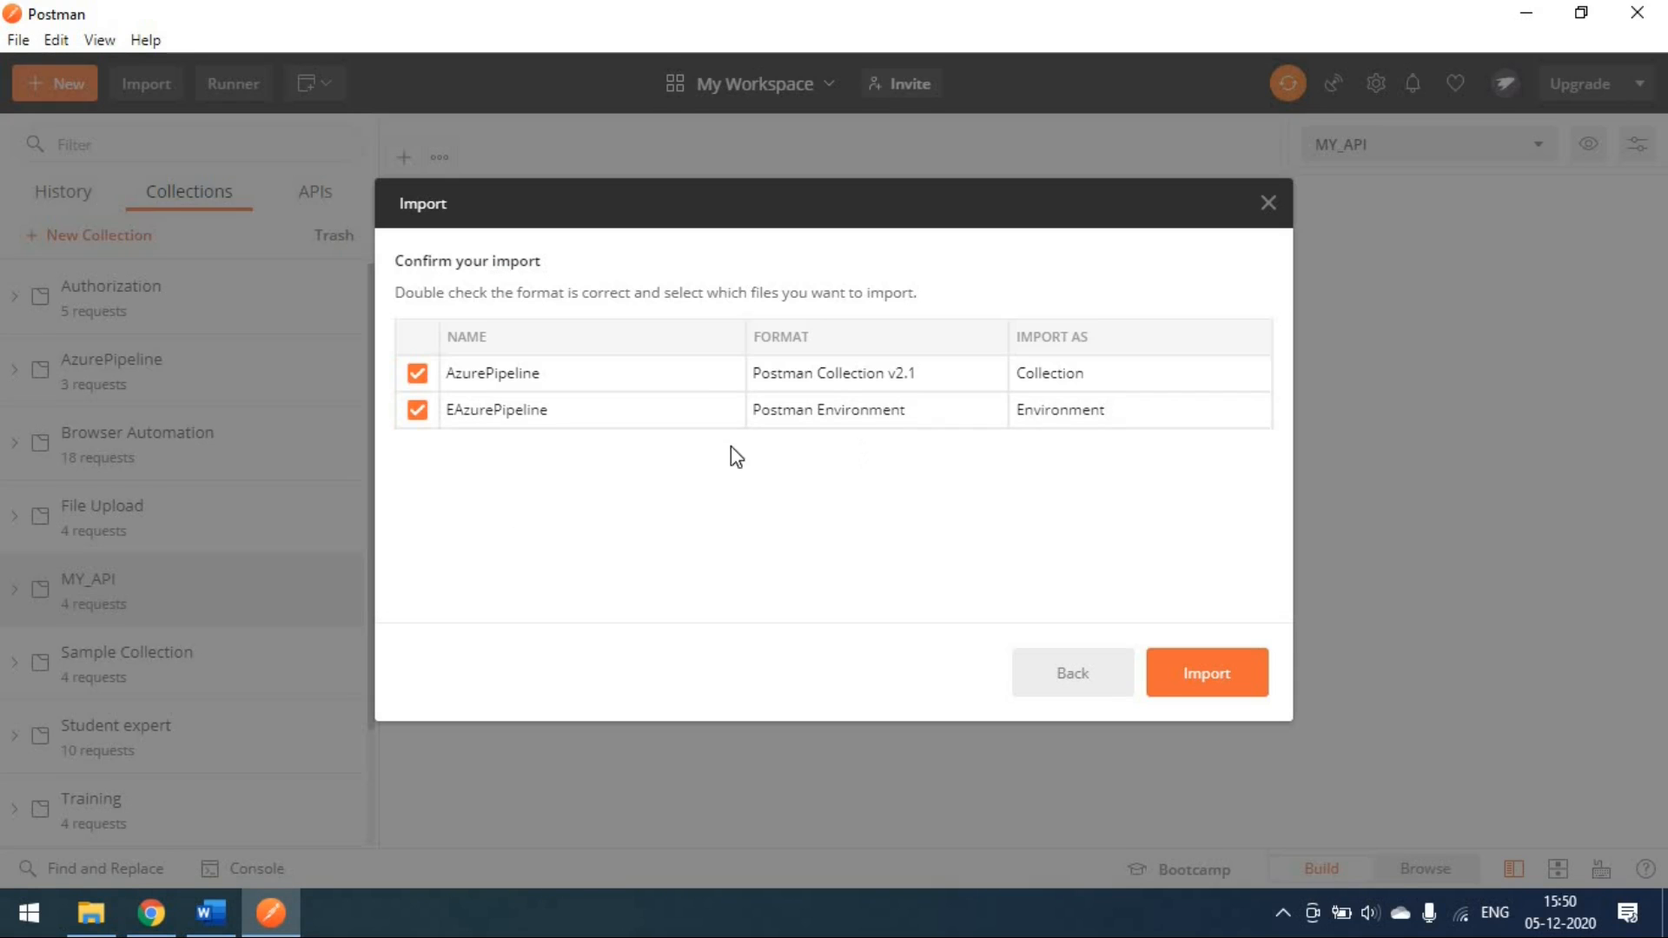
# Step: Import AzurePipeline and EAzurePipeline, dismissing the warning that AzurePipeline already exists
pyautogui.click(1221, 686)
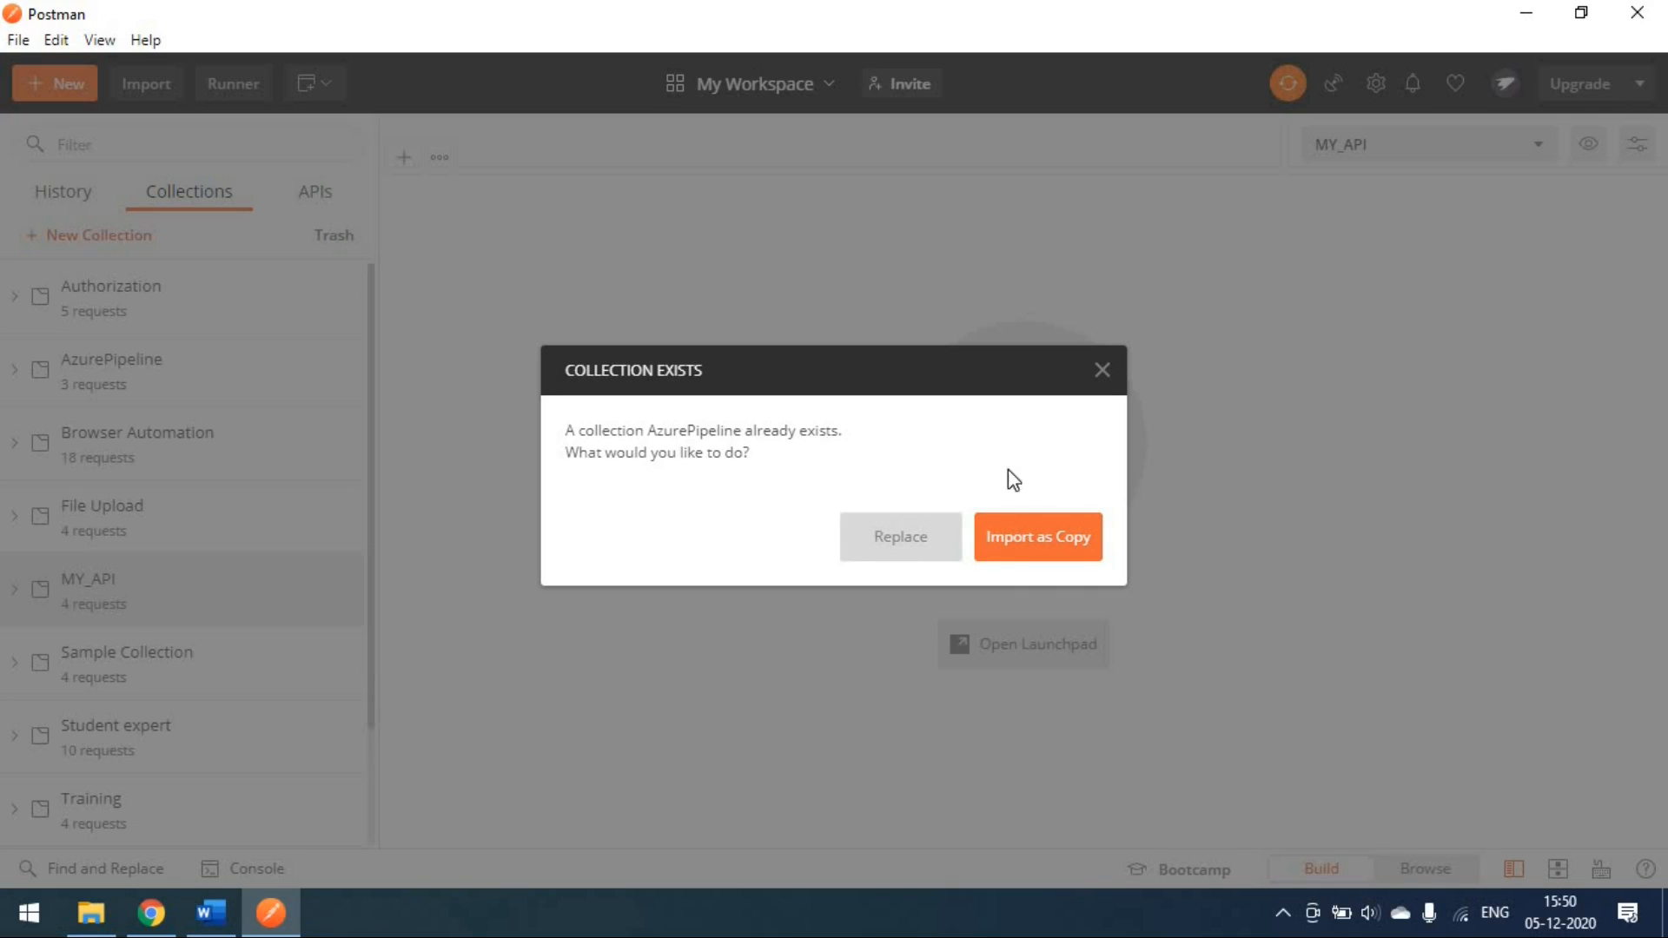
pyautogui.click(1102, 370)
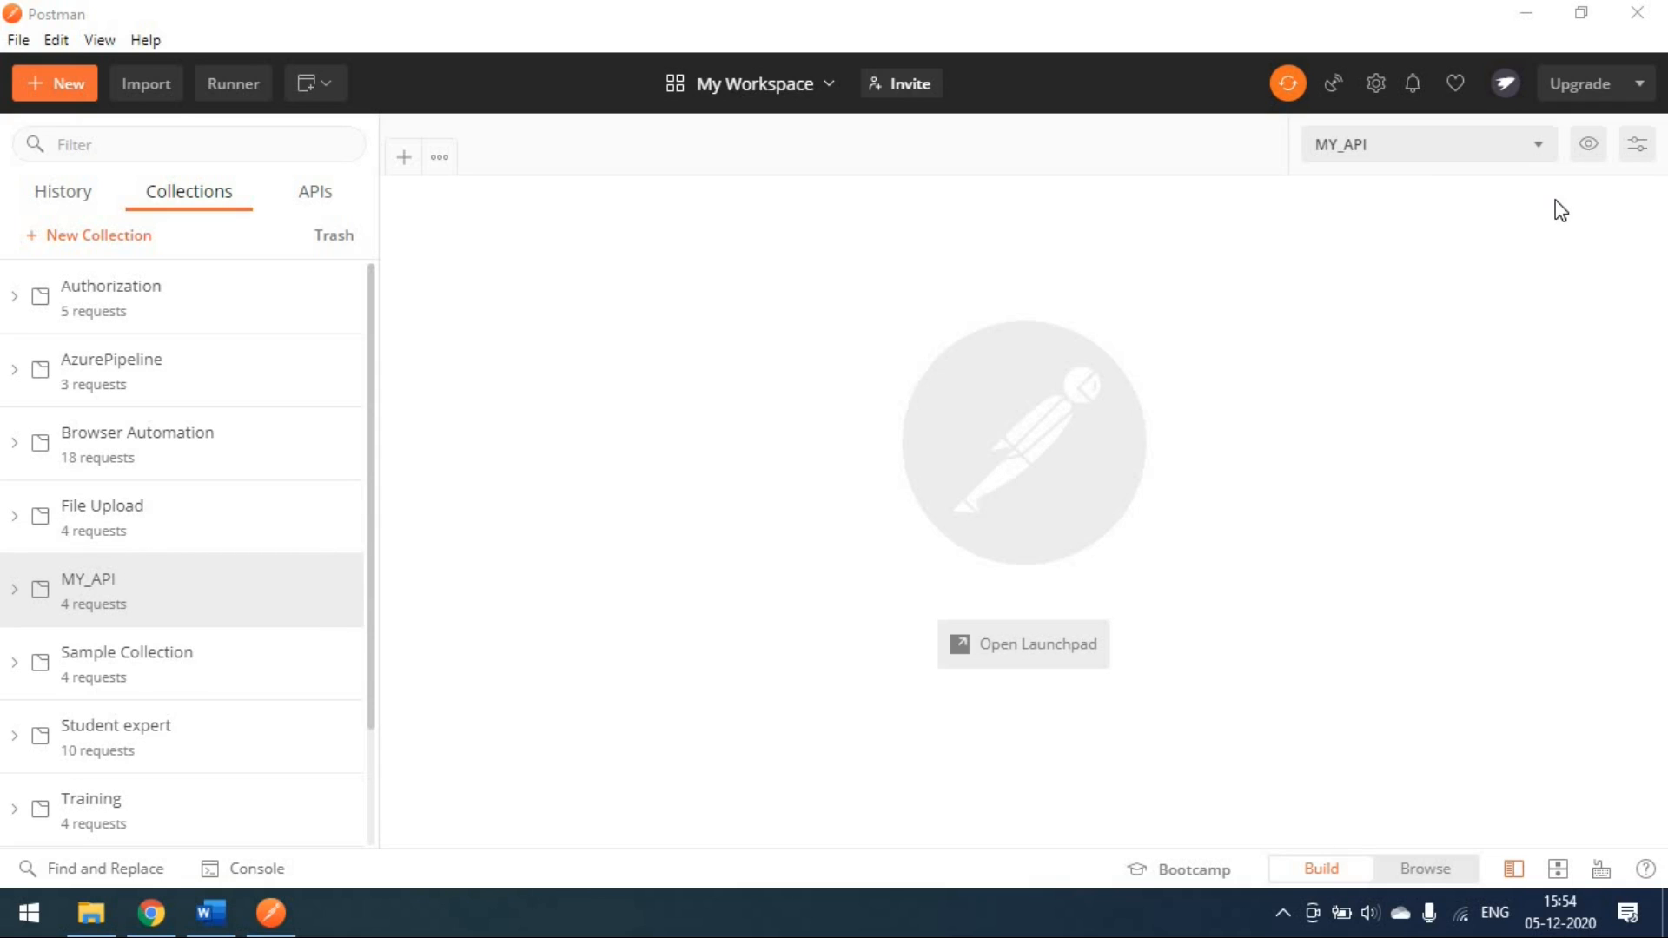
pyautogui.click(159, 87)
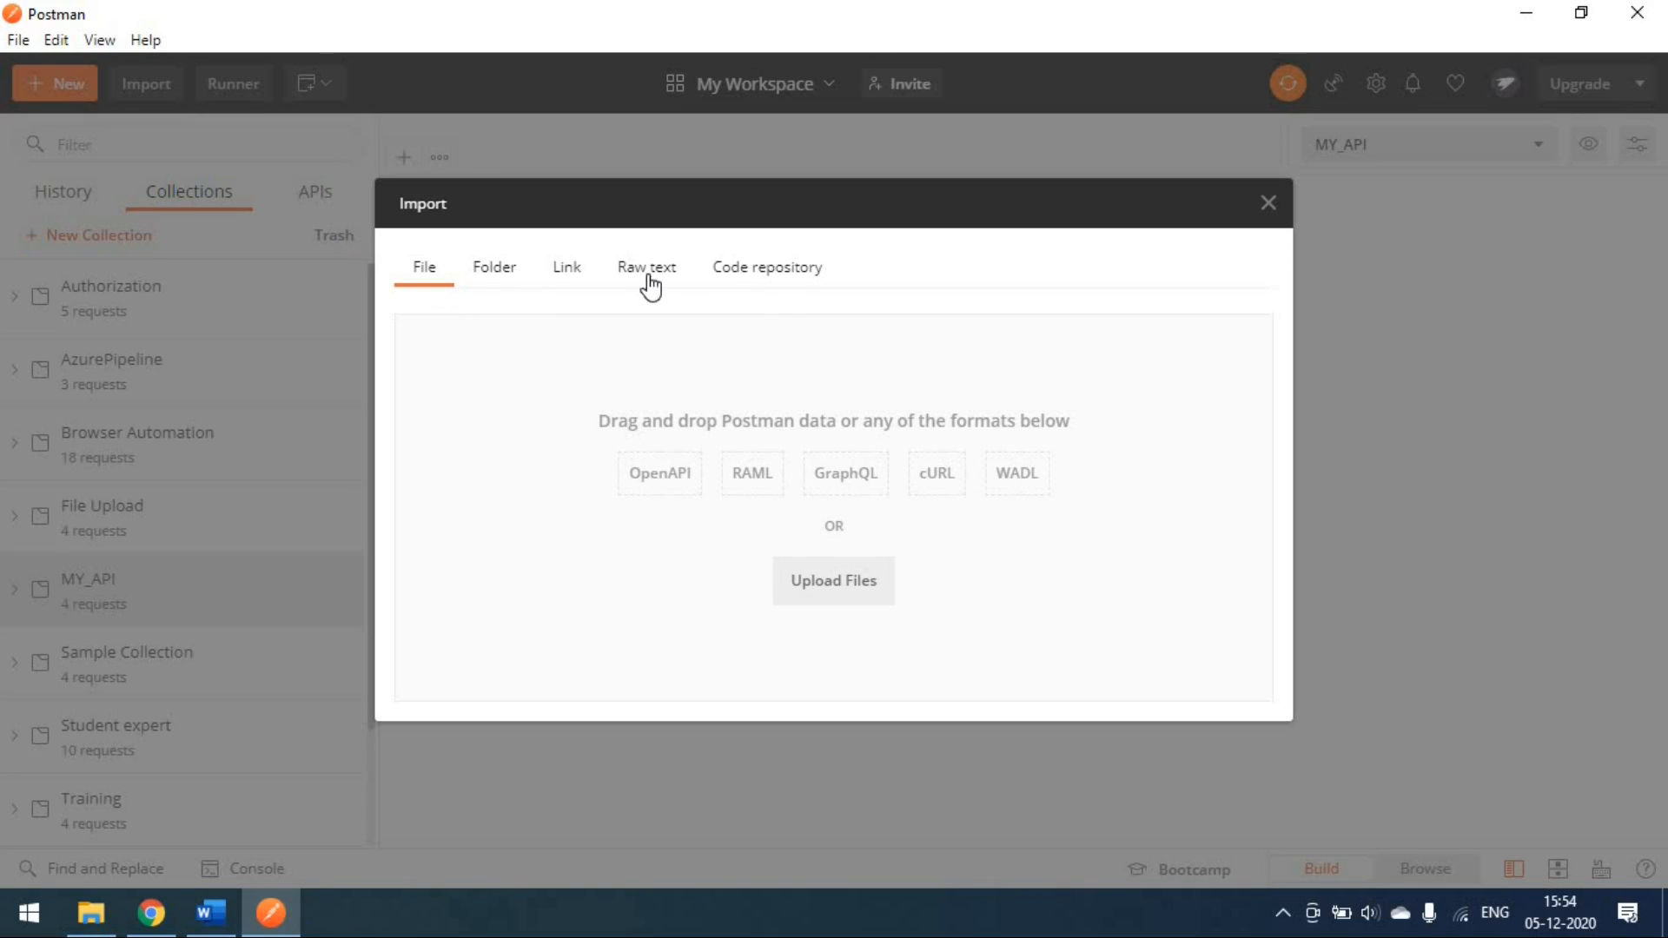
pyautogui.click(782, 277)
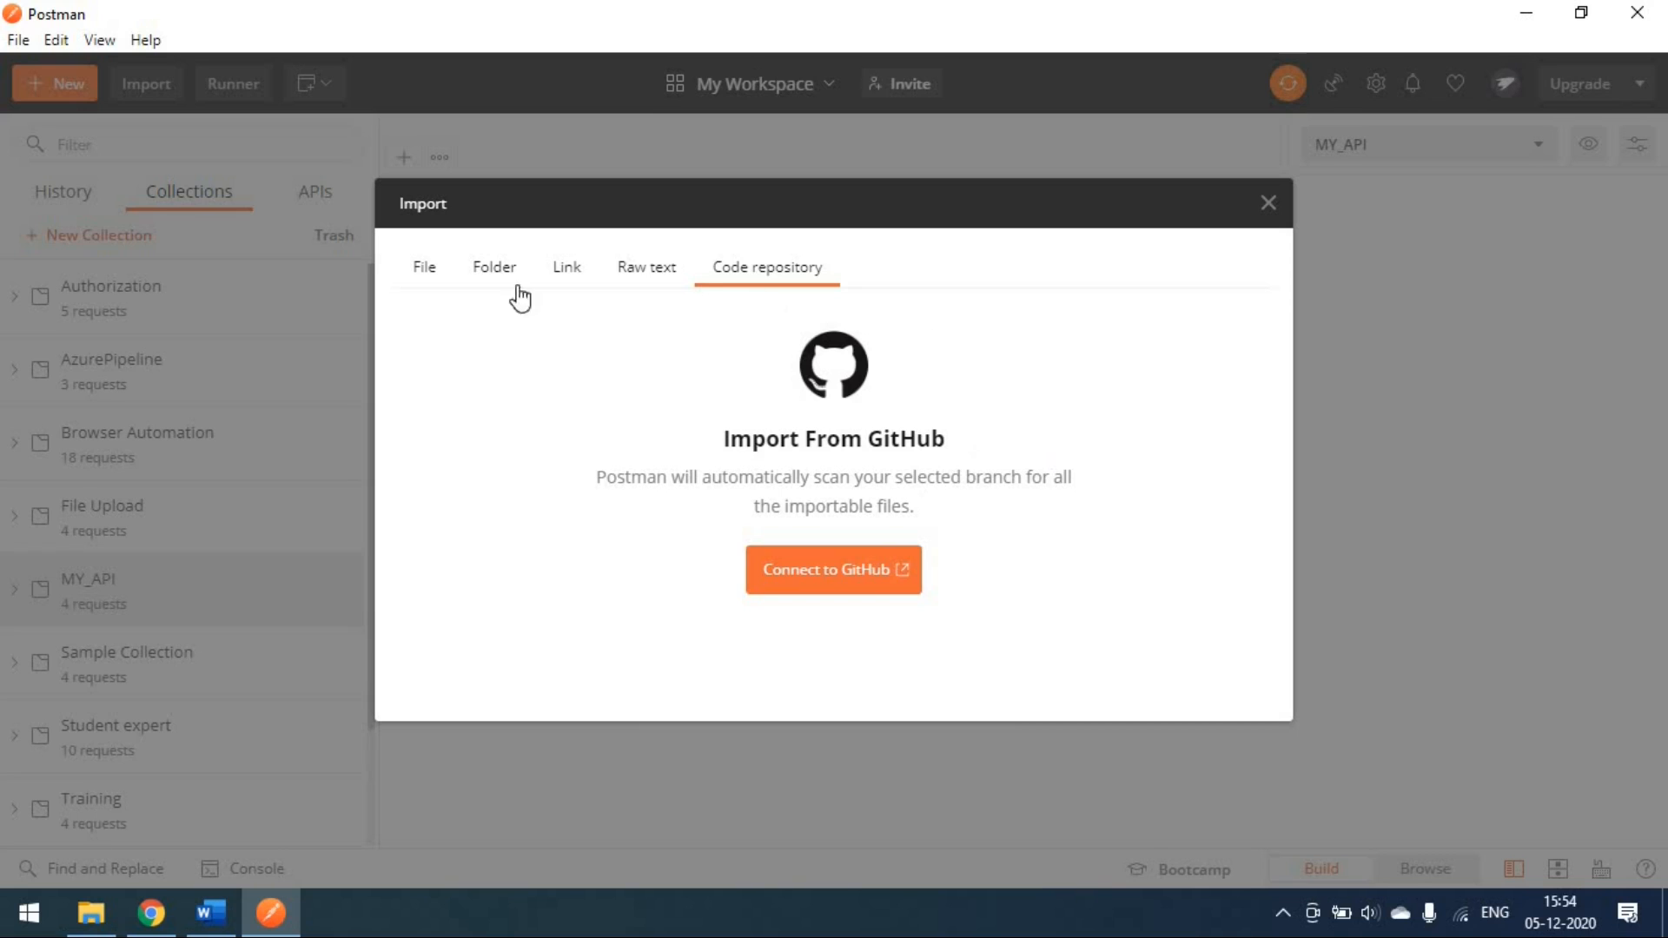
pyautogui.click(1268, 204)
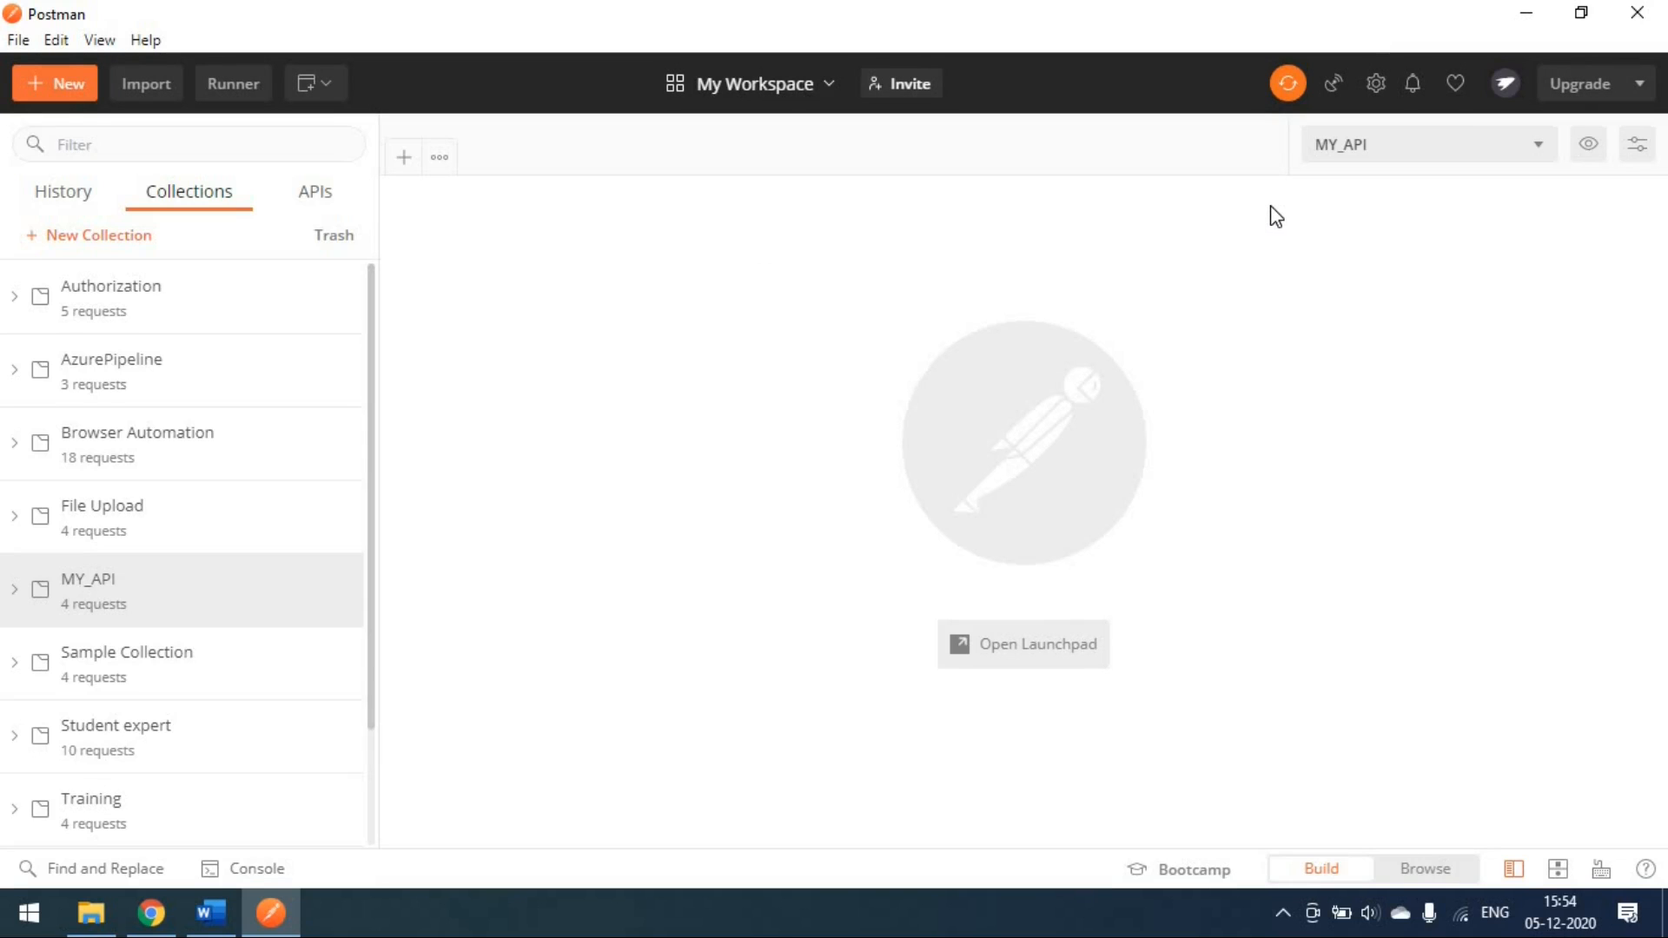